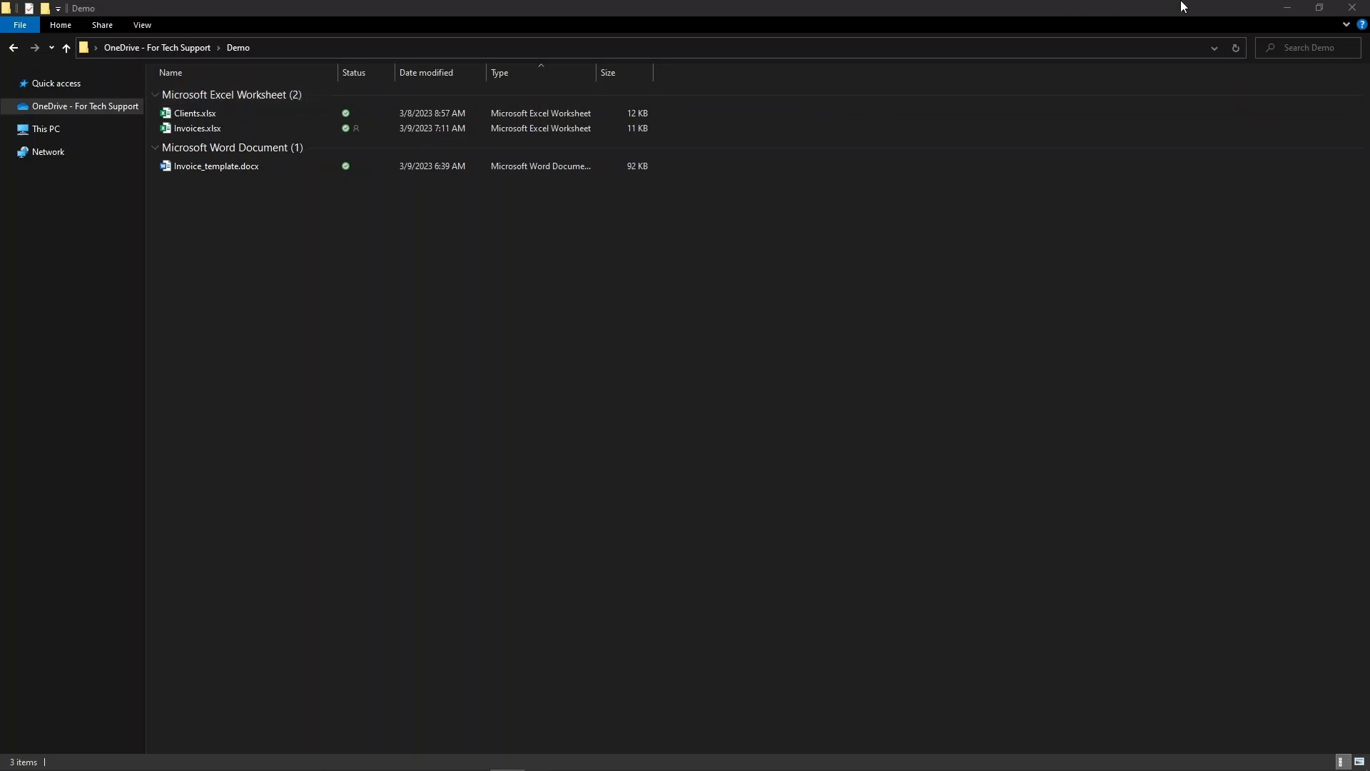
Switch to the Clients.xlsx workbook in Excel and examine the client number, name, invoice email, contact and address columns.
click(1288, 9)
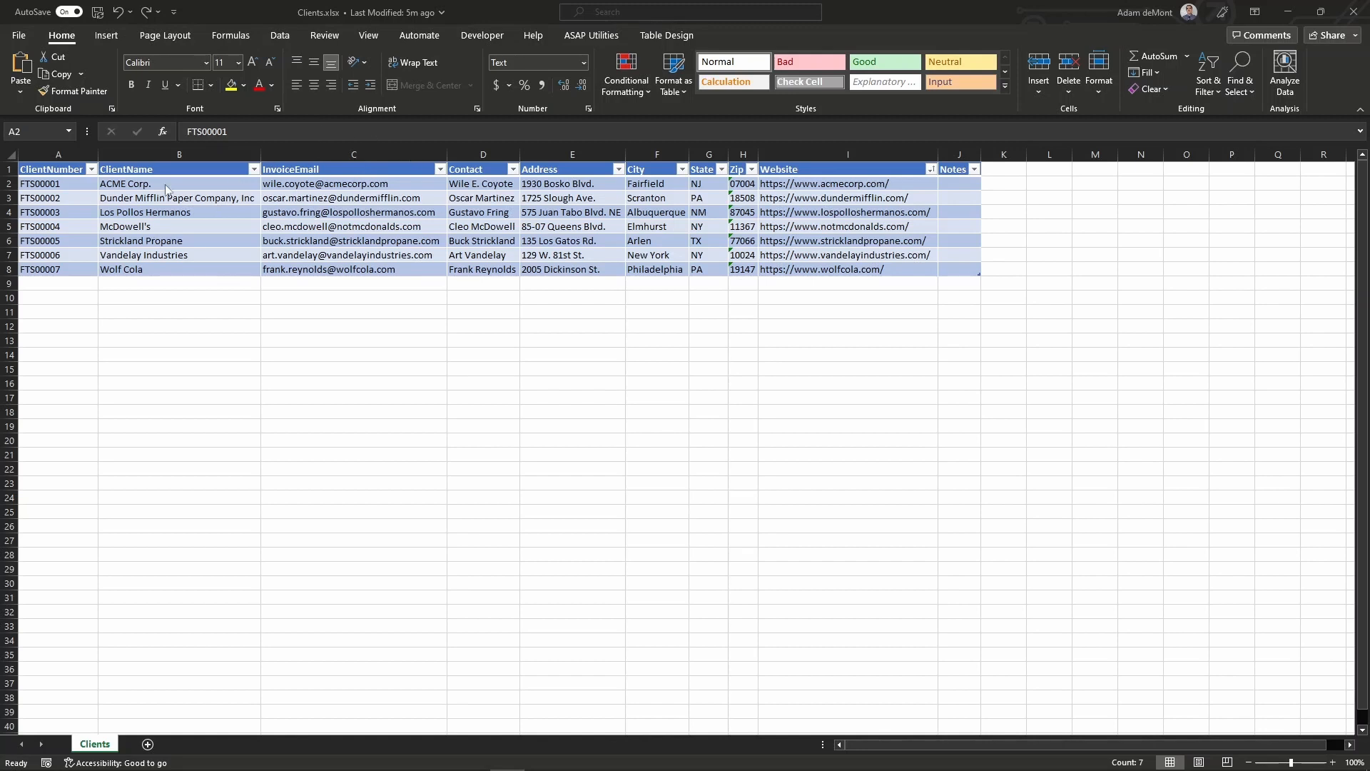
click(56, 185)
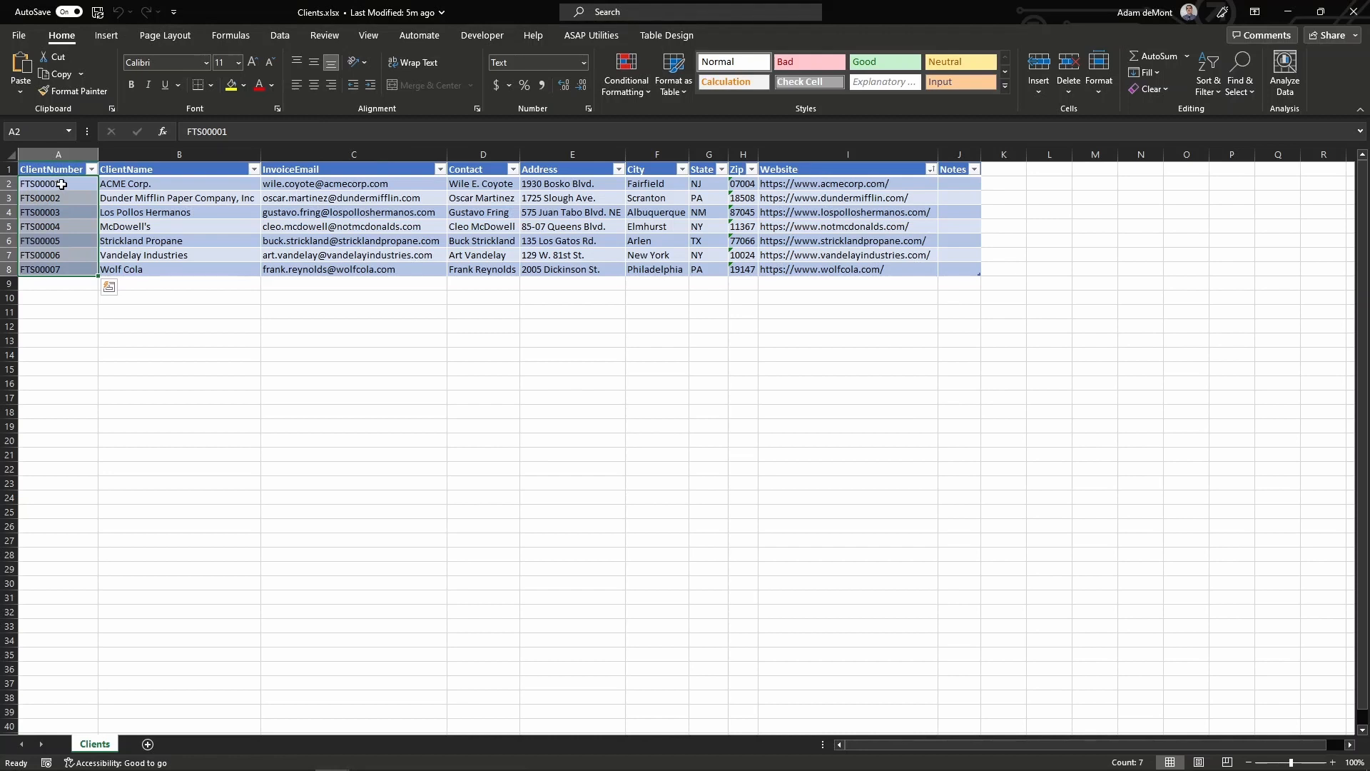
click(180, 183)
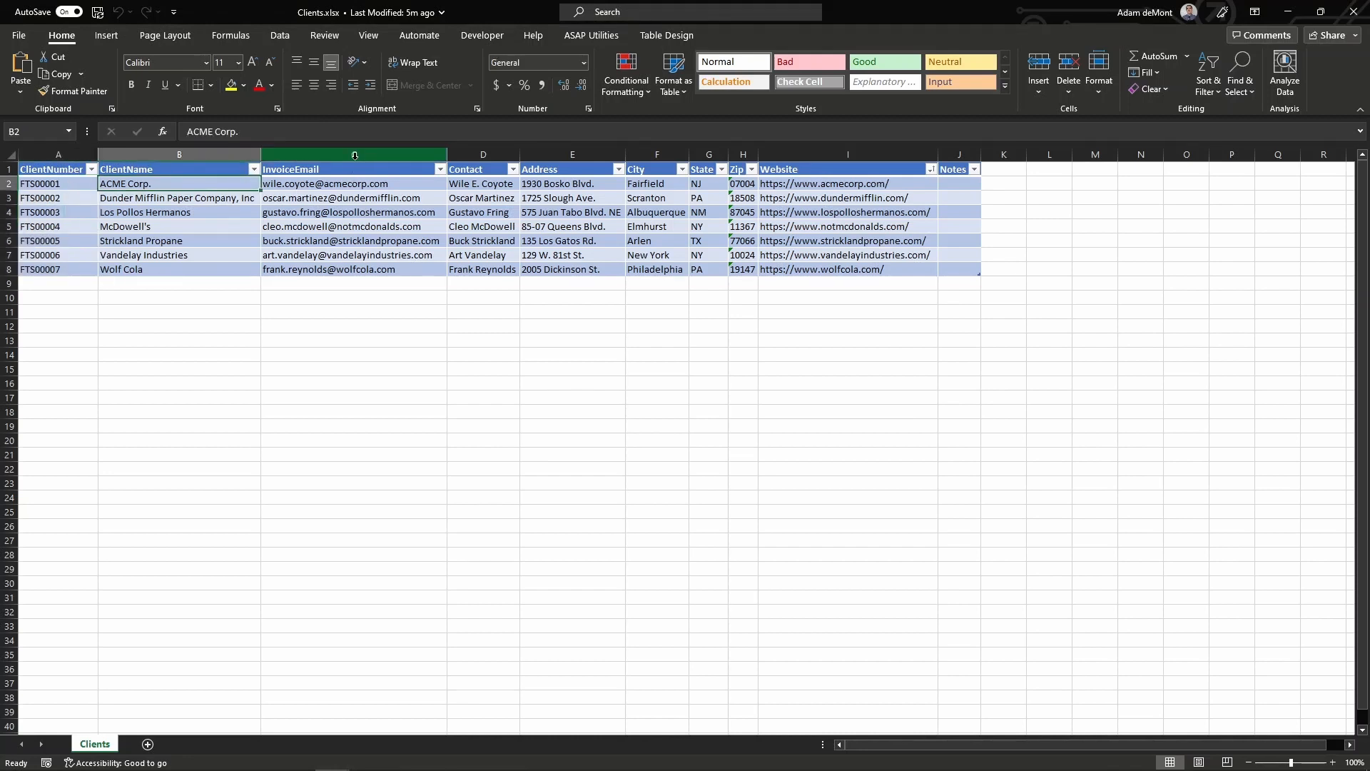
drag(395, 184, 411, 271)
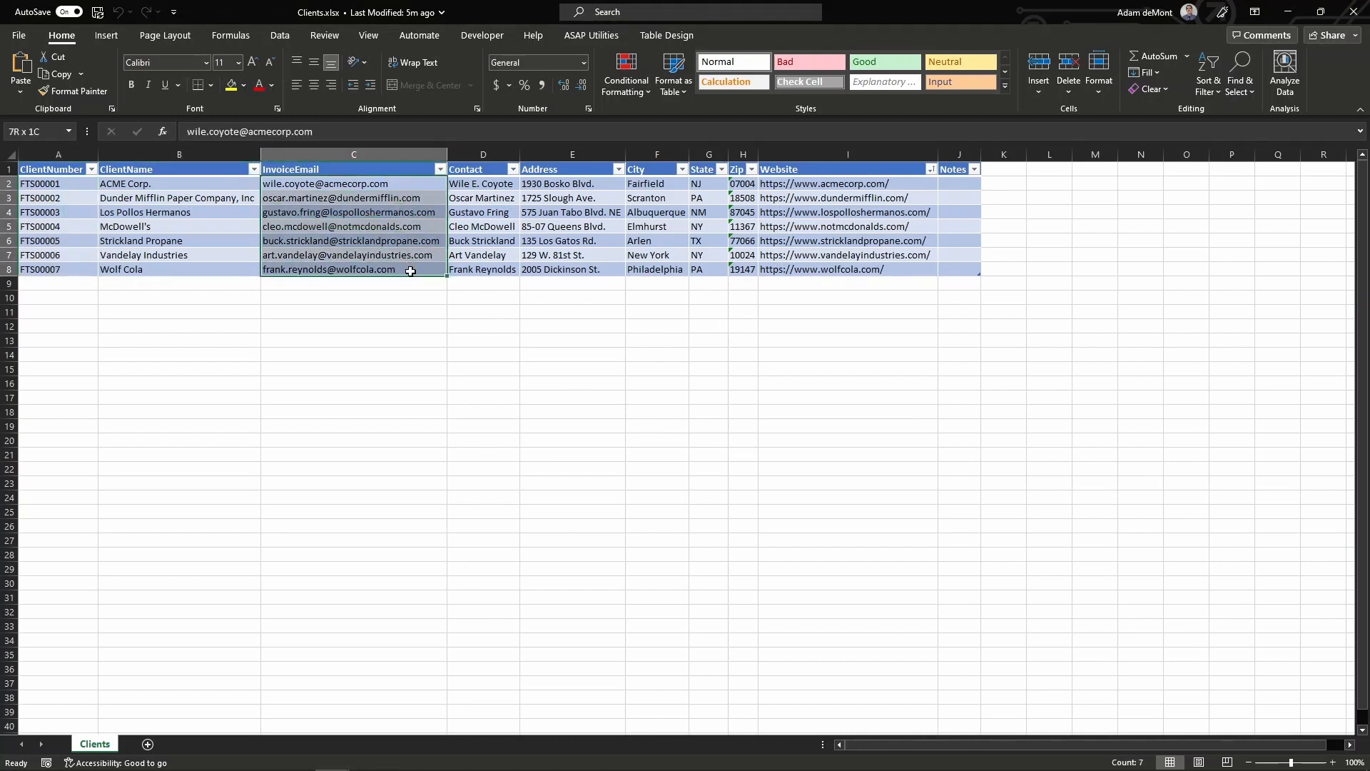
drag(493, 184, 510, 272)
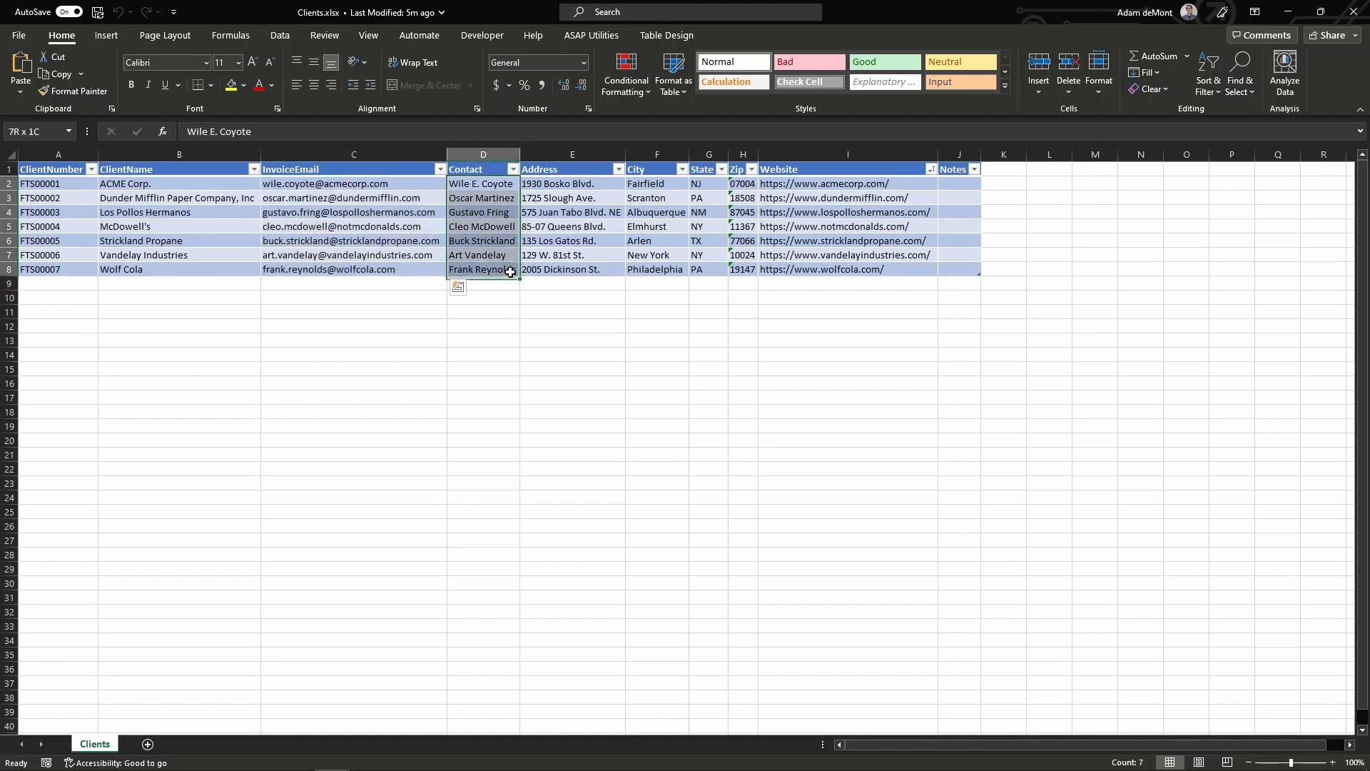
drag(598, 184, 742, 271)
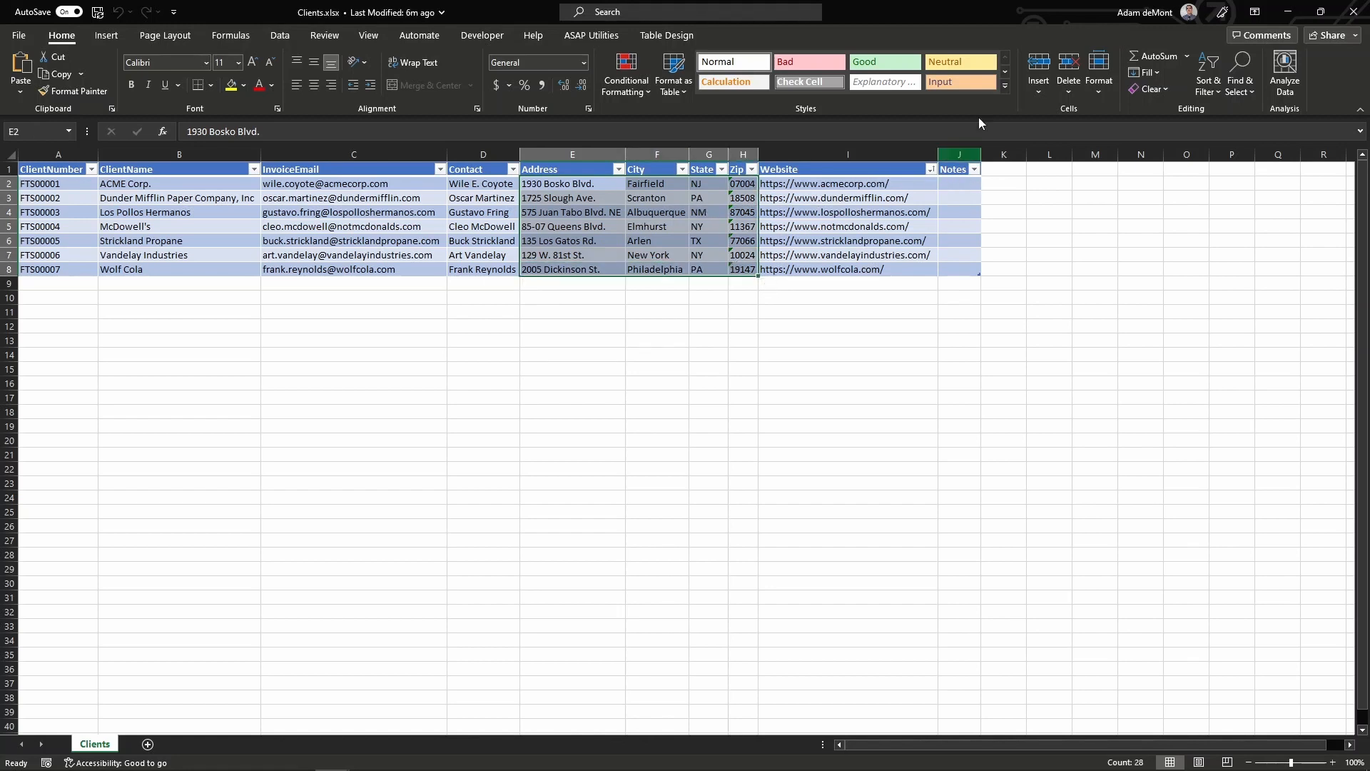
click(785, 314)
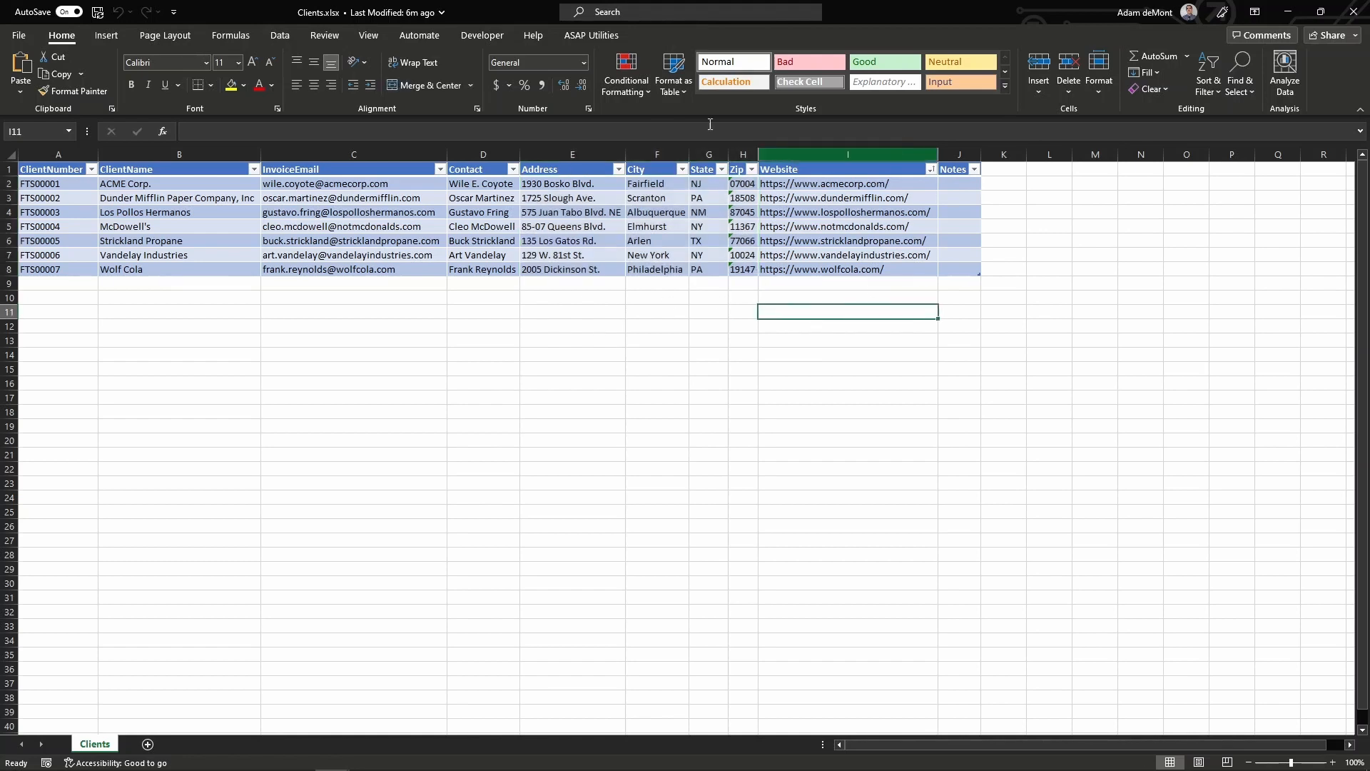
click(84, 187)
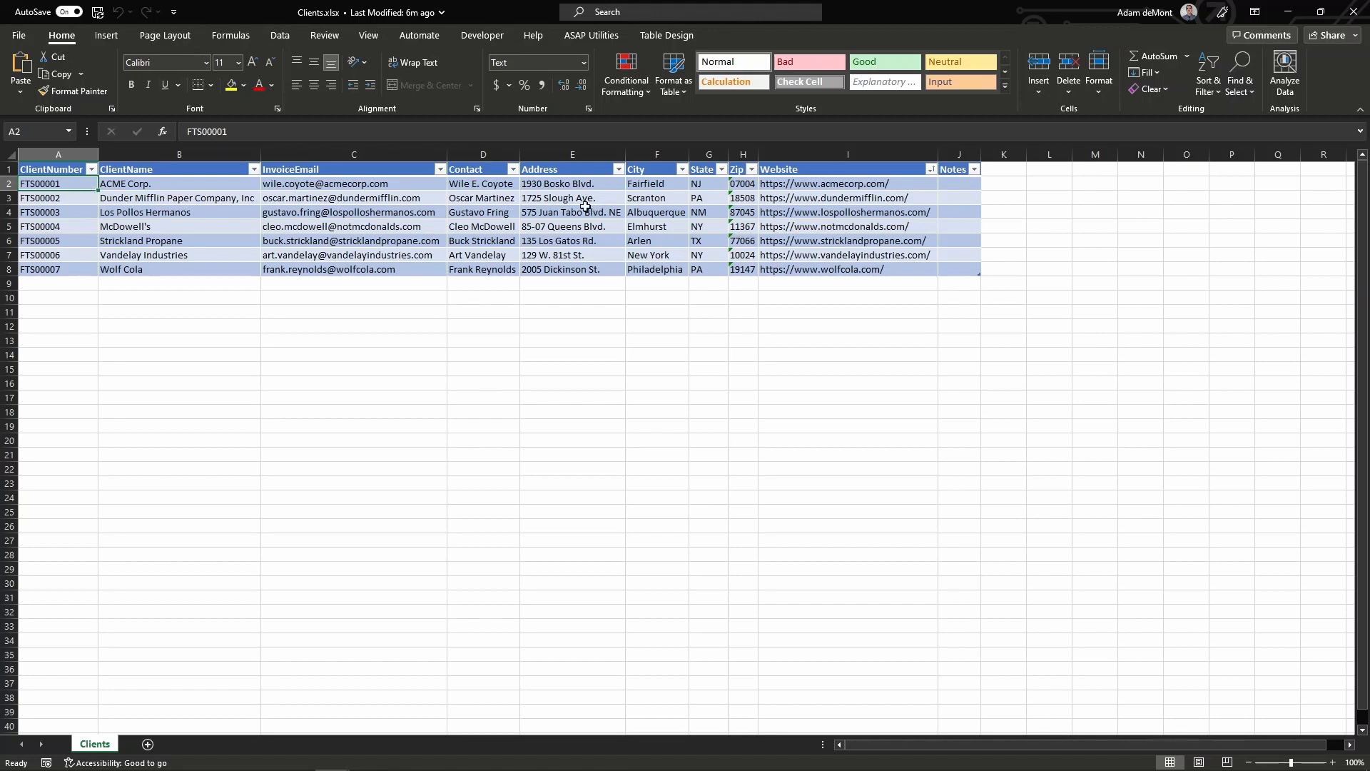
Switch to the Invoices.xlsx workbook and examine its client, invoice number, order date, description, hours, rate, amount due and balance columns.
click(1292, 13)
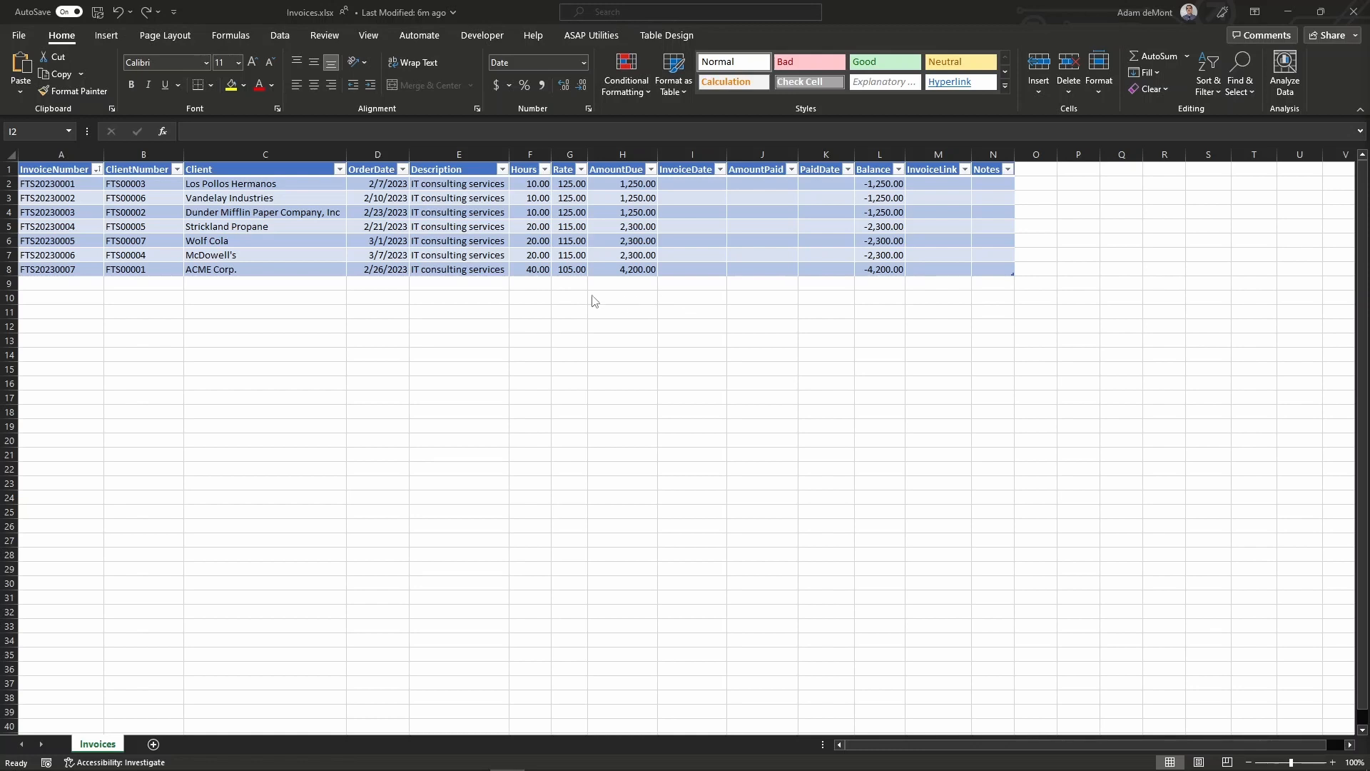
click(146, 189)
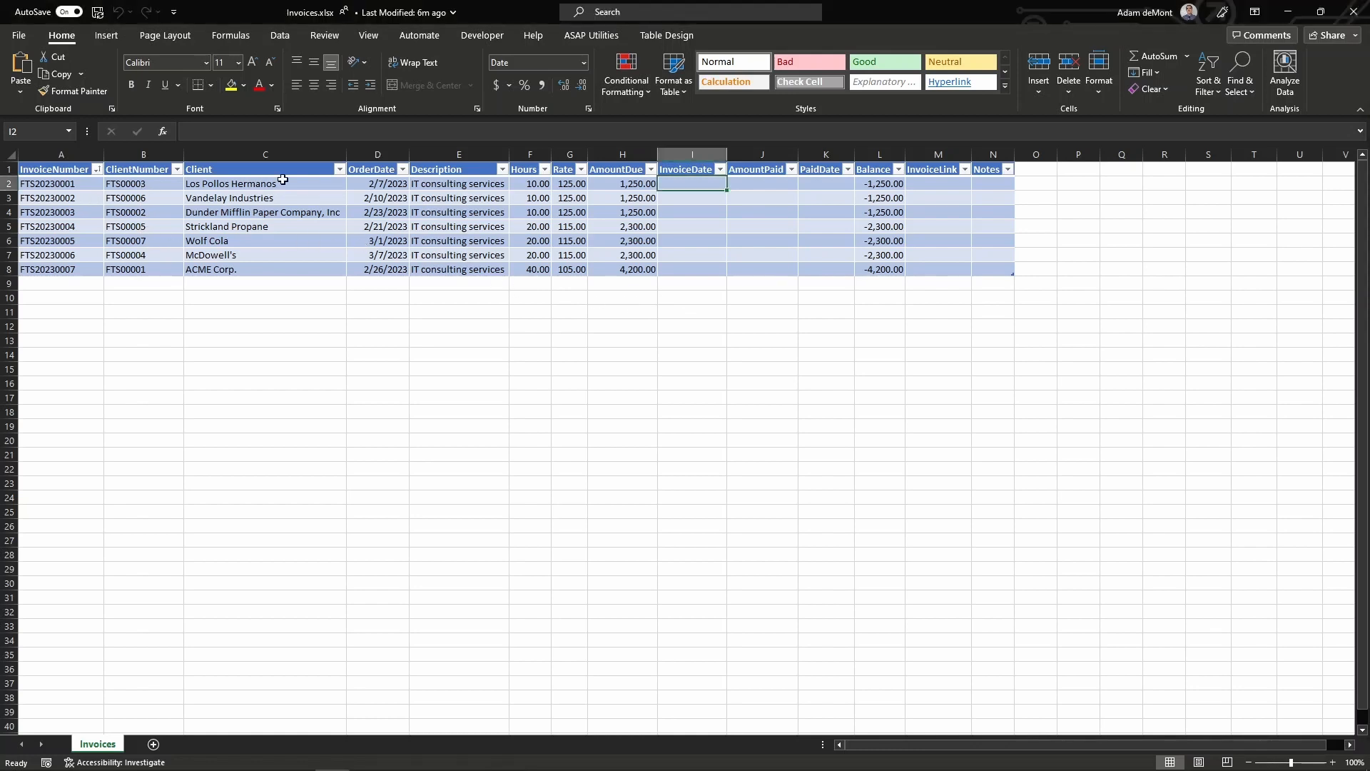
drag(282, 181, 285, 270)
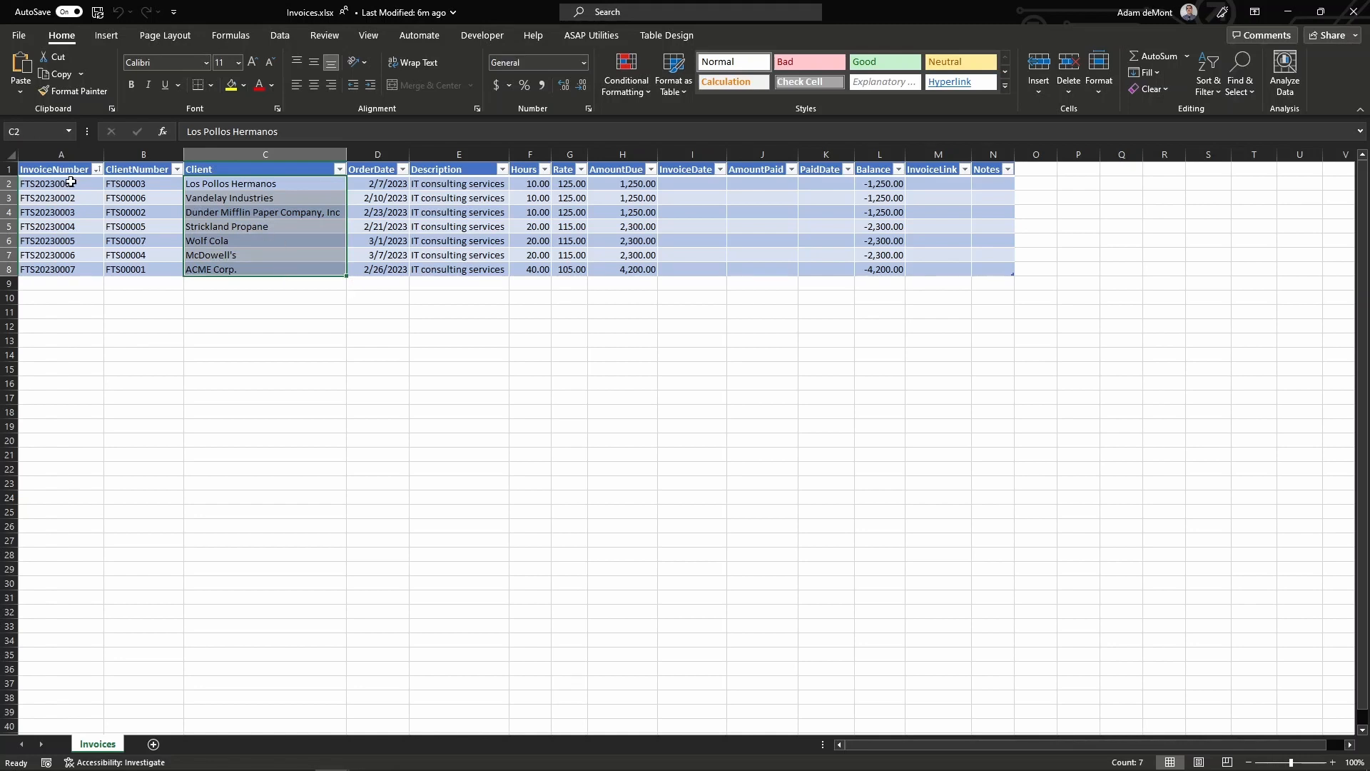
drag(70, 185, 84, 271)
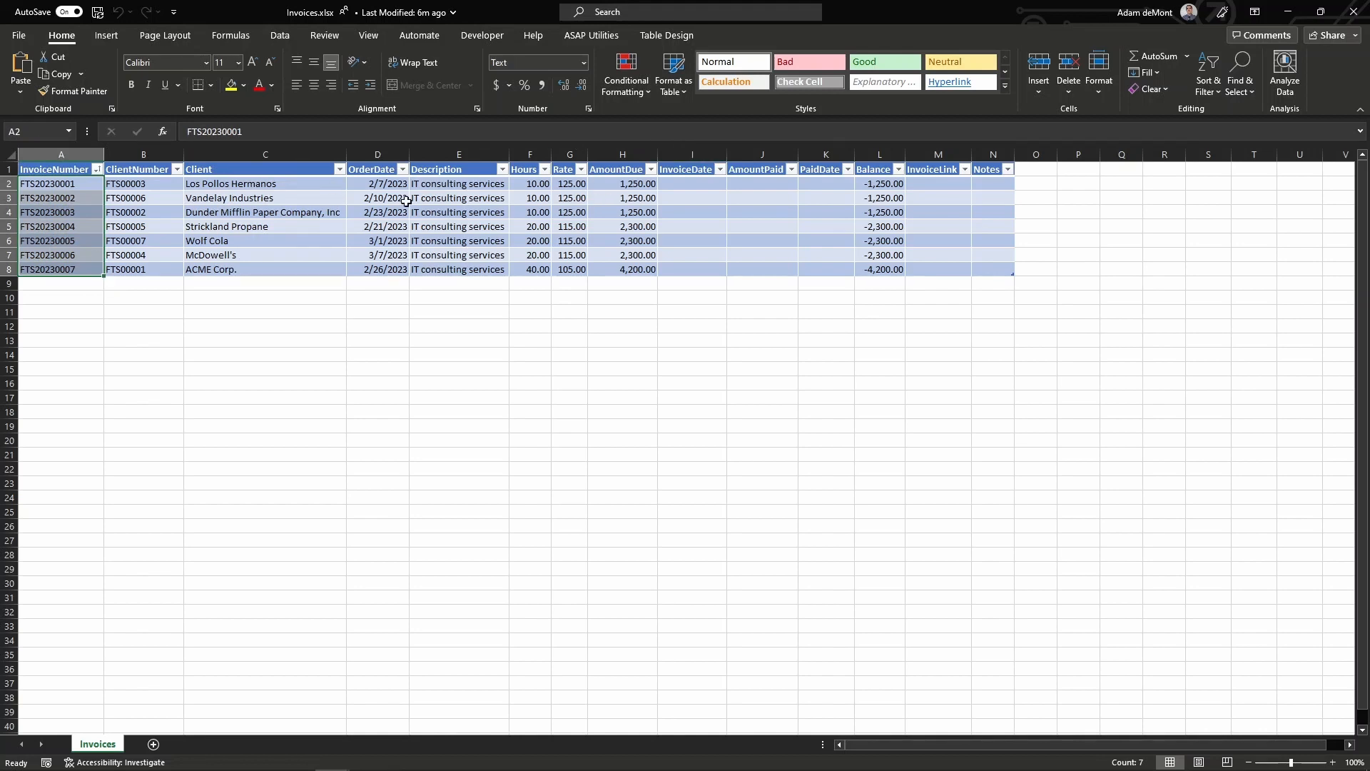
drag(374, 185, 394, 268)
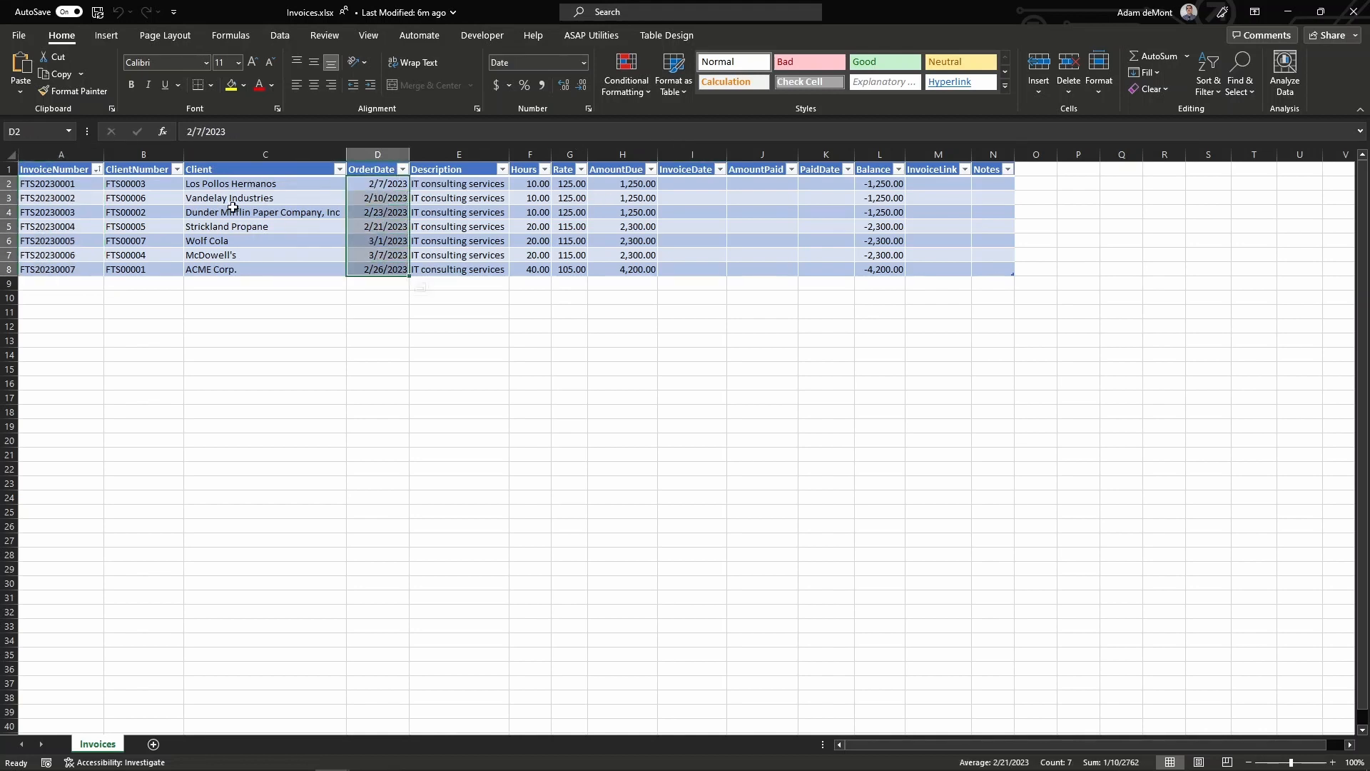
drag(470, 183, 485, 263)
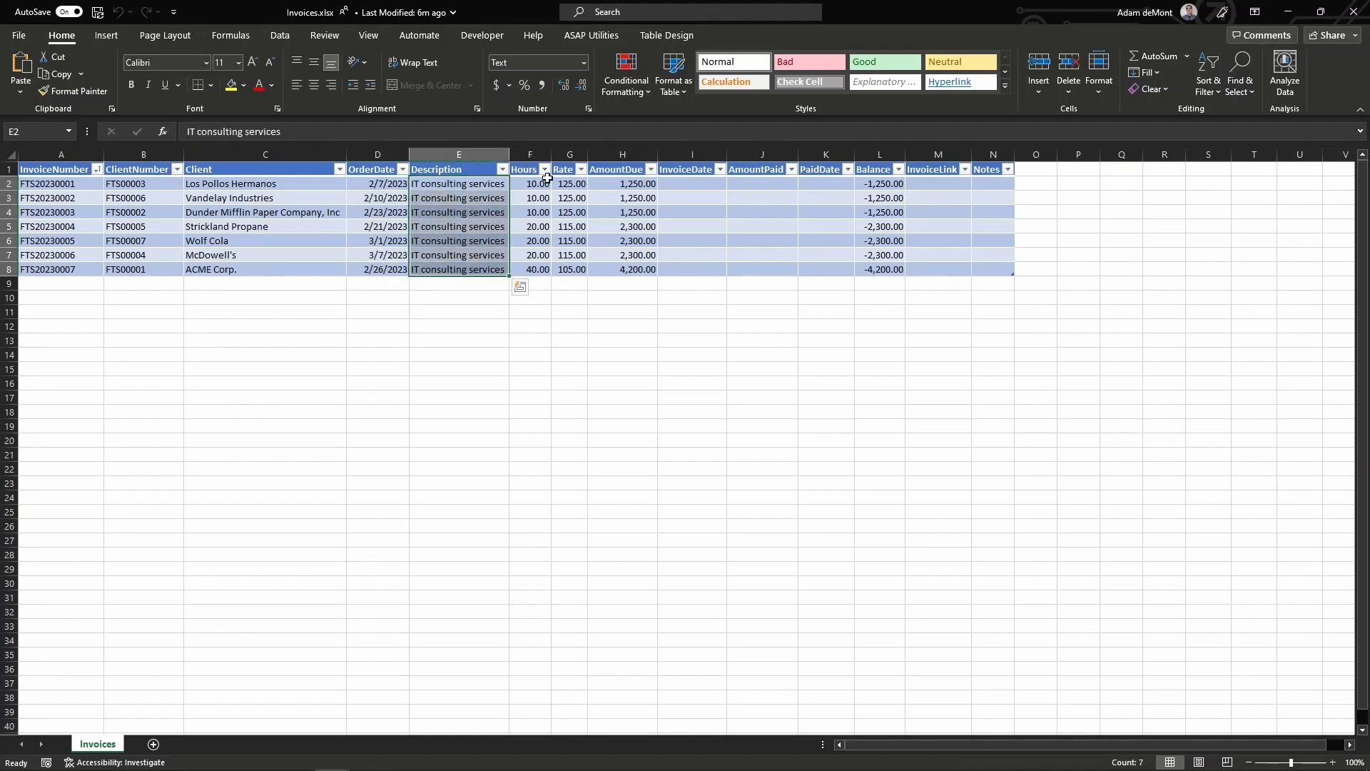
drag(542, 184, 537, 270)
drag(577, 184, 571, 270)
drag(626, 187, 639, 270)
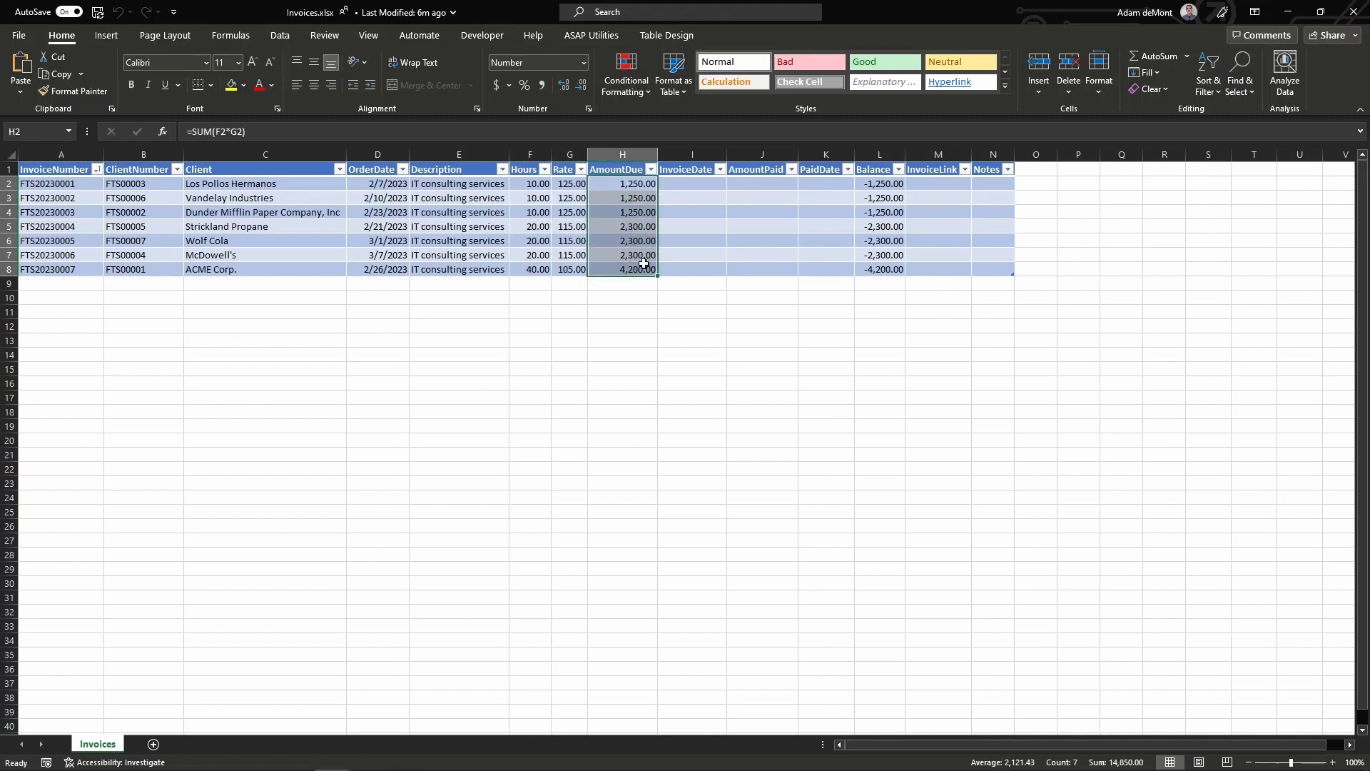
drag(888, 186, 878, 270)
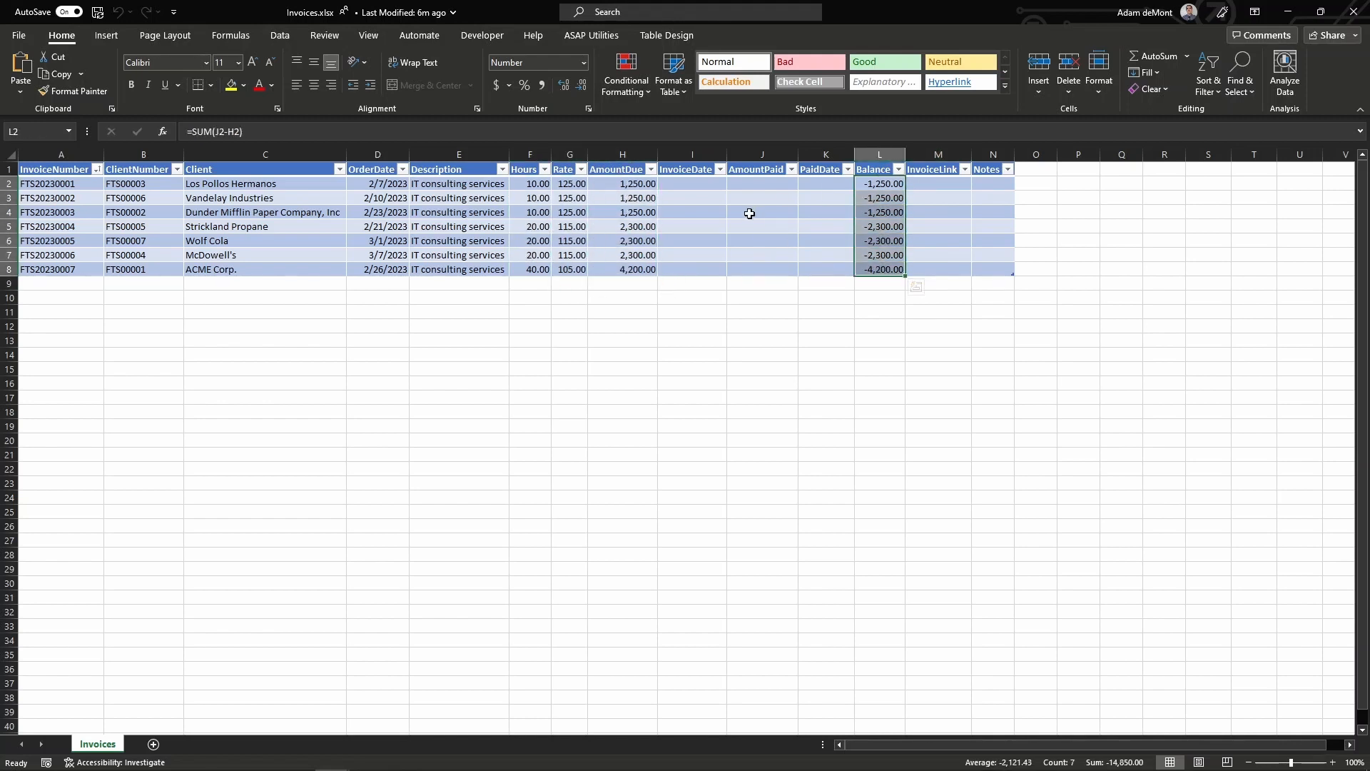
Enter 2300 as the AmountPaid for the McDowell's invoice to try the Balance formula, and clear the entry again.
drag(768, 183, 774, 257)
click(773, 257)
text(230)
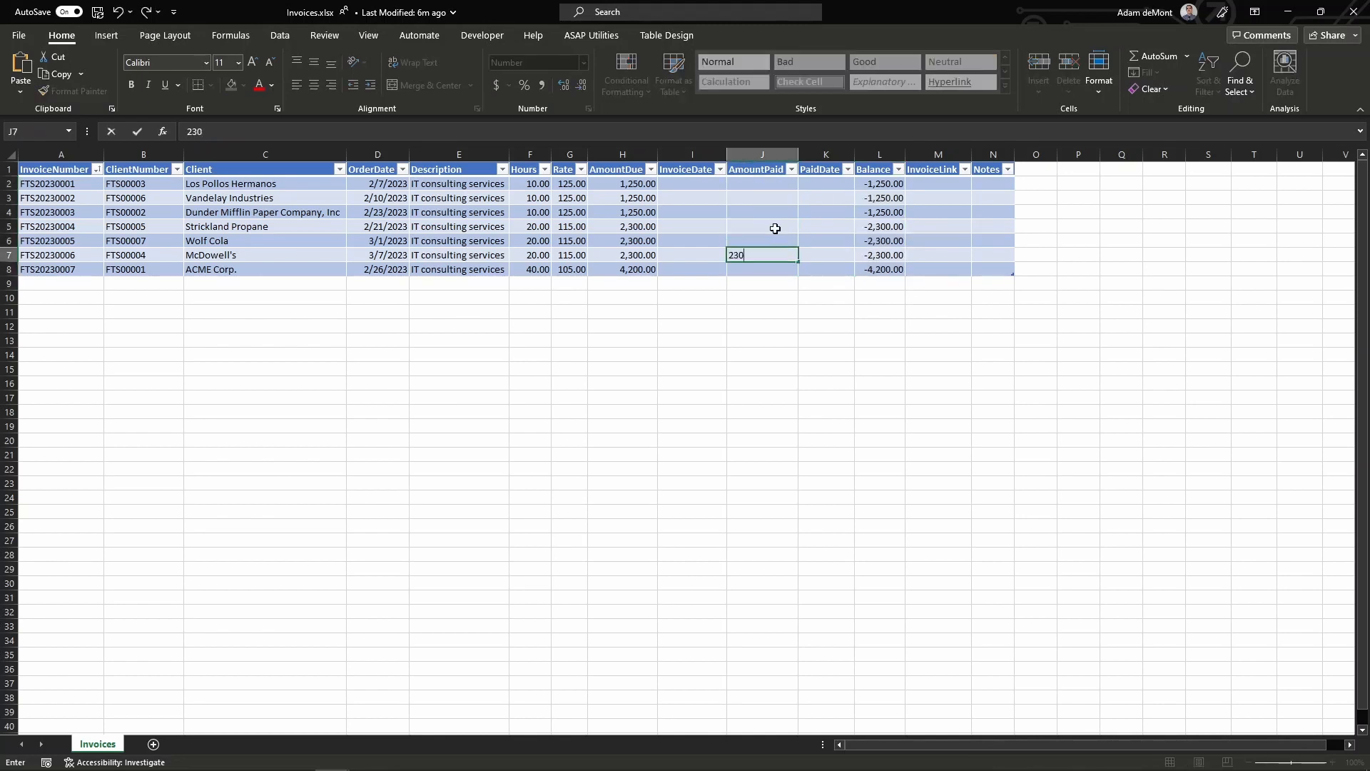
text(0)
key(ctrl+Return)
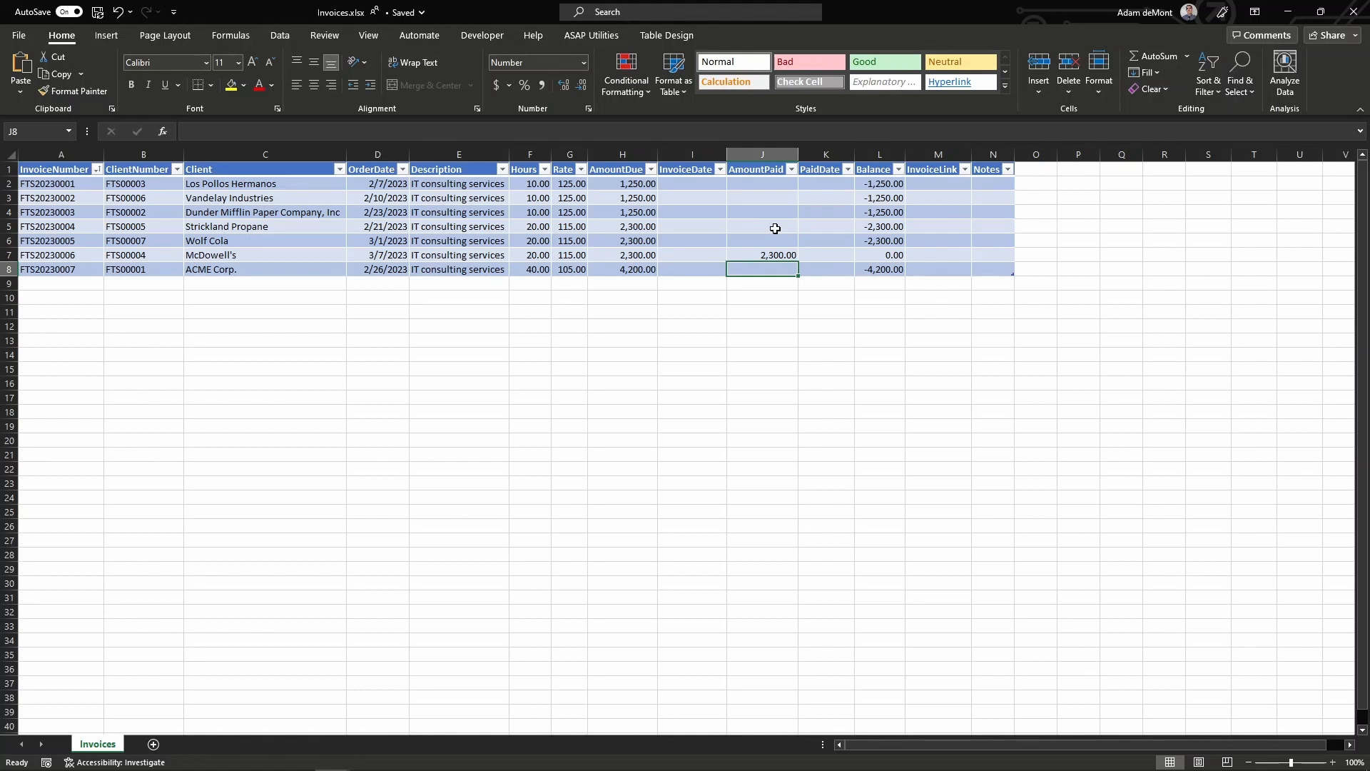
key(Delete)
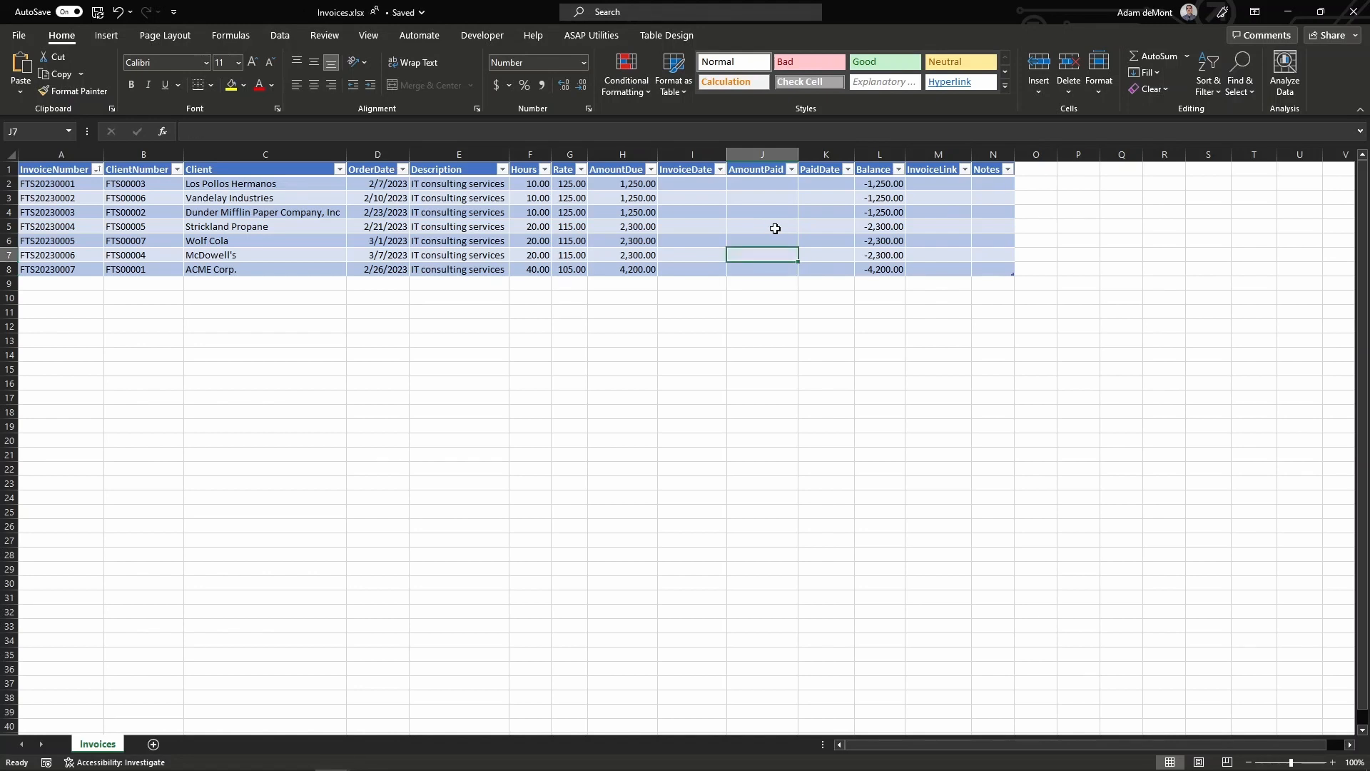
Look over the InvoiceDate cells of the invoice rows and return to the first invoice's InvoiceDate cell.
key(Up)
key(Up)
key(Up)
key(Up)
key(Up)
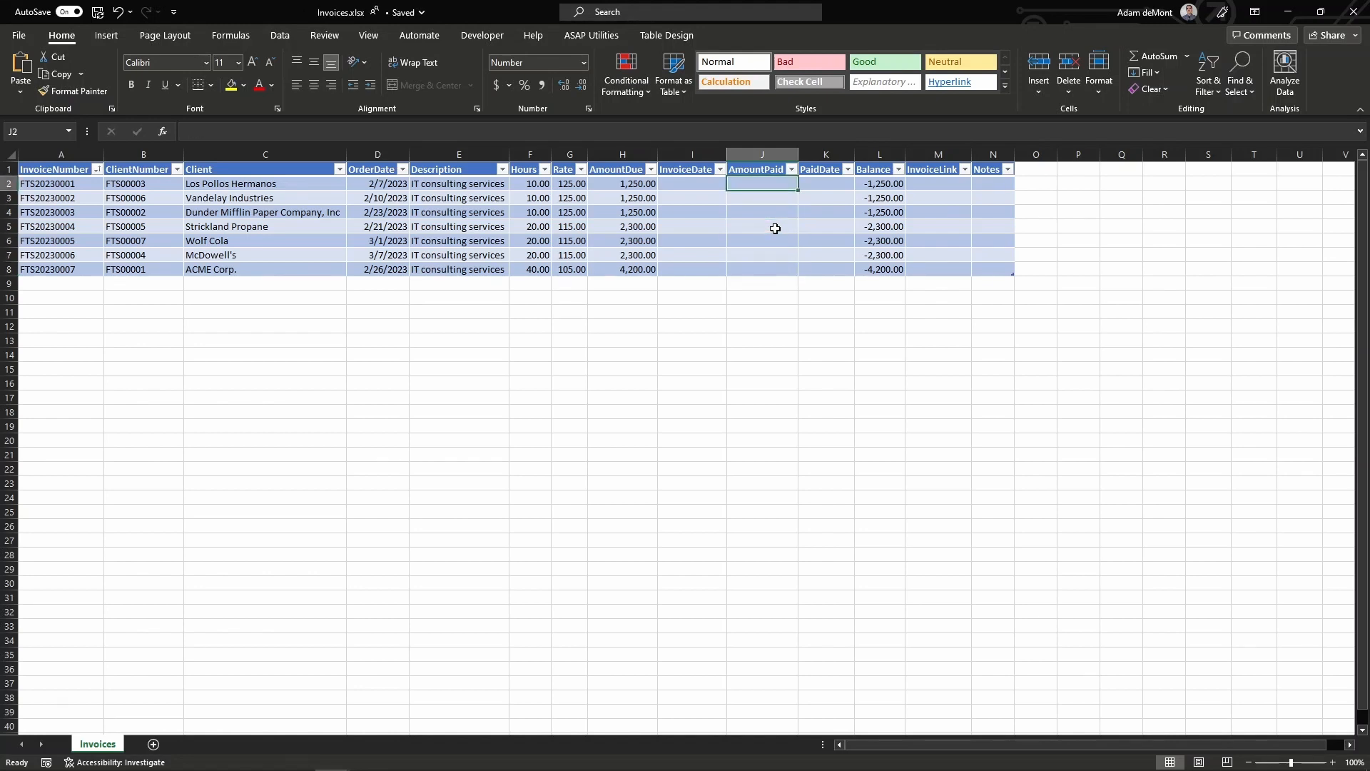
key(Left)
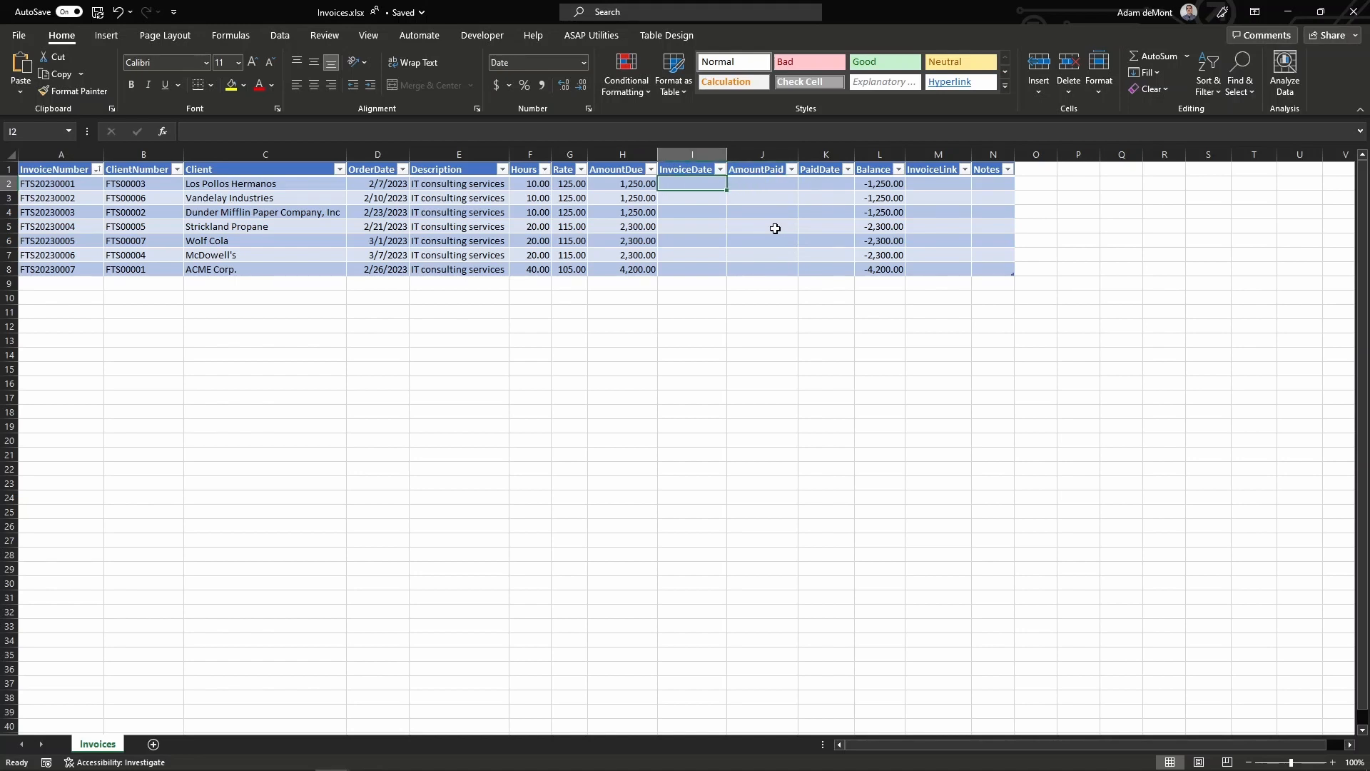
key(Down)
key(Down)
key(Down)
key(Down)
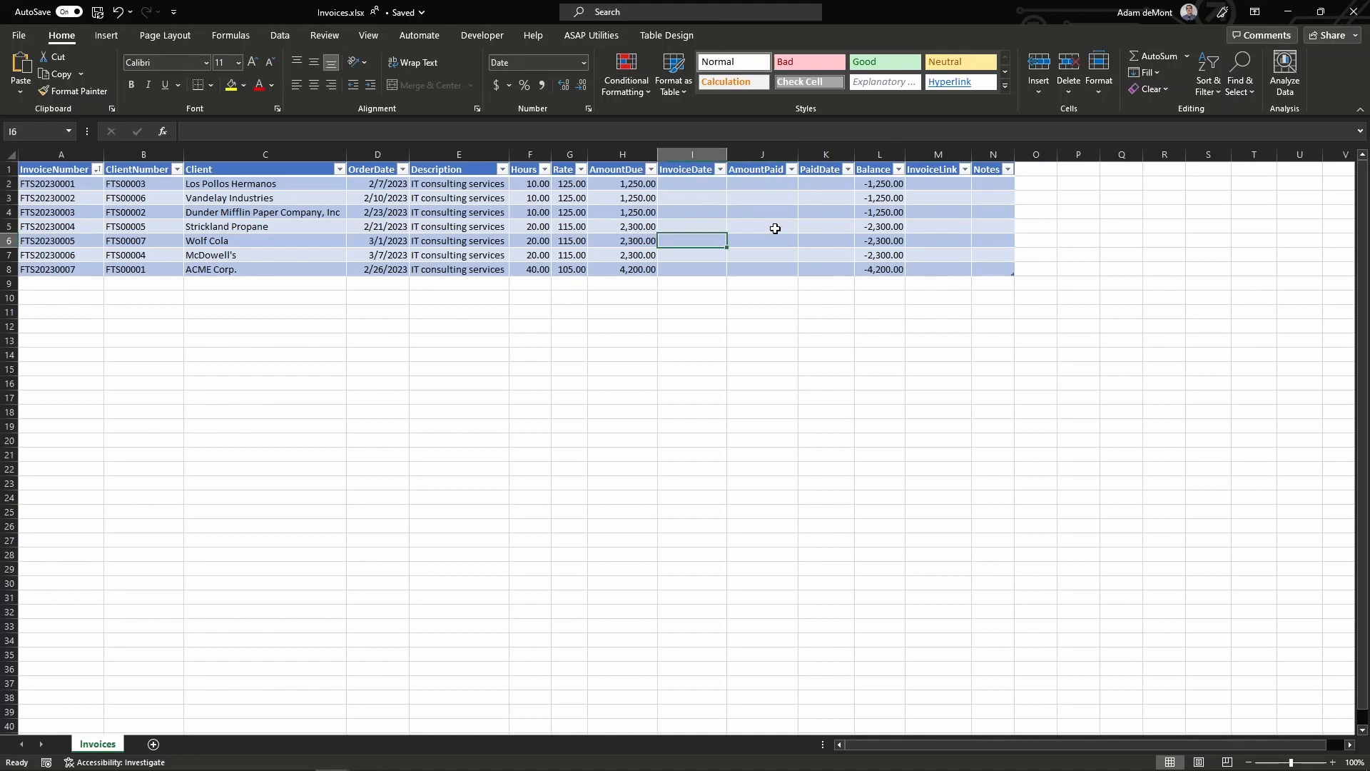
key(Up)
key(Up)
key(Up)
key(Up)
key(Up)
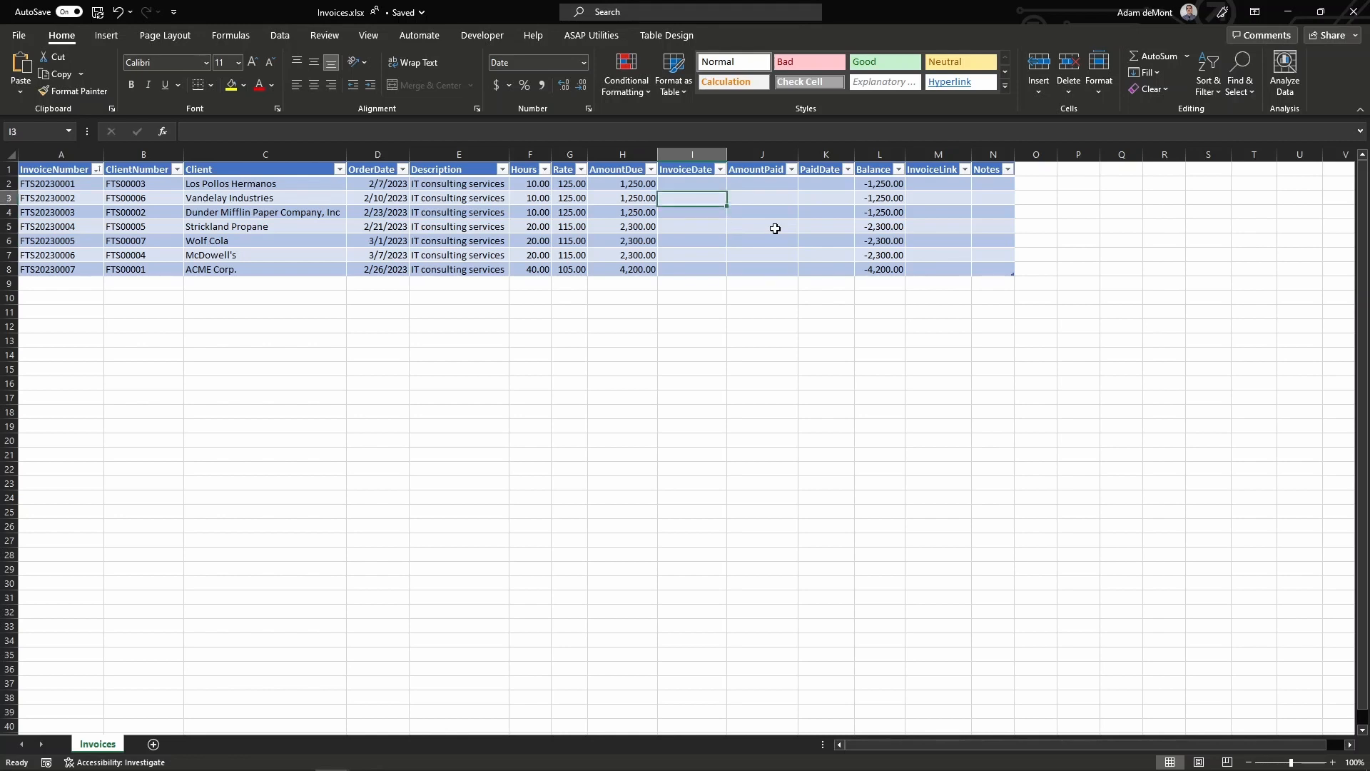
key(Down)
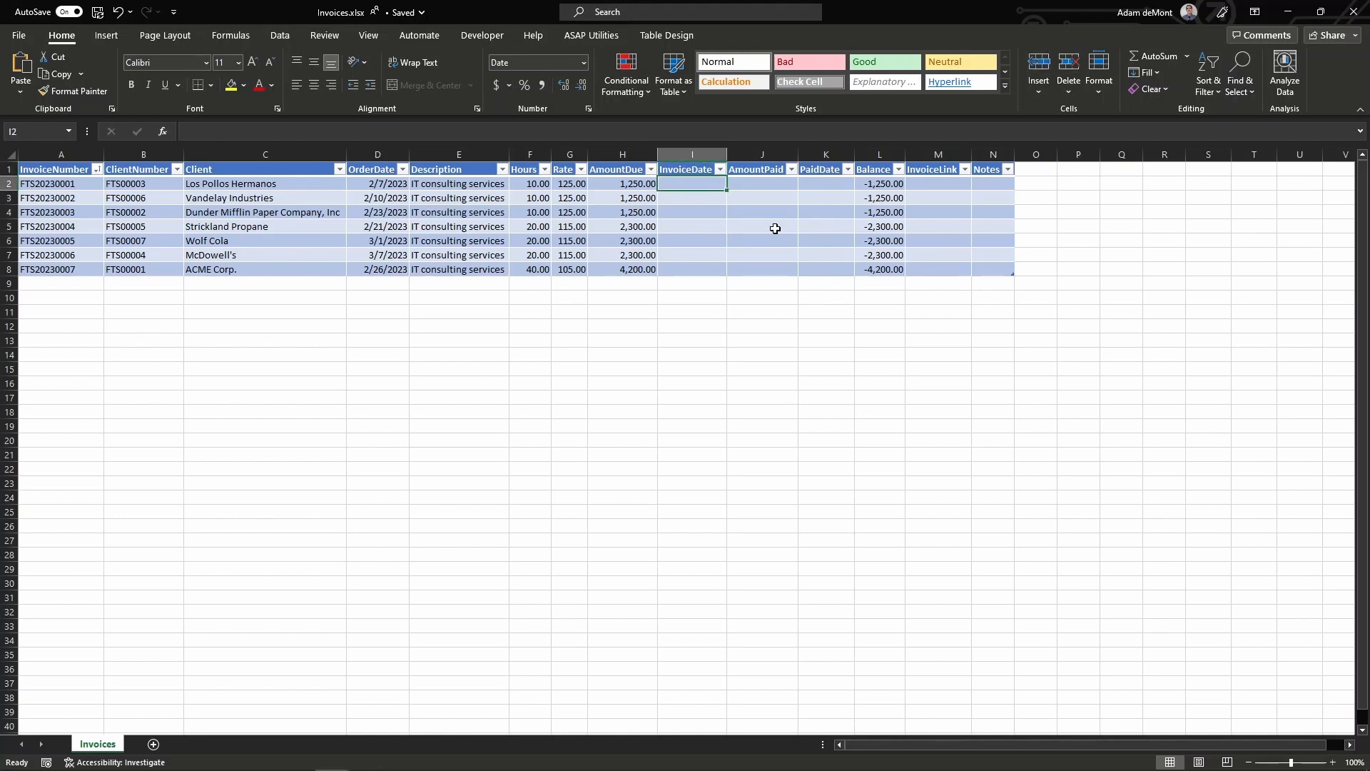
Switch to Invoice_template.docx in Word and inspect the Client number content control and the fixed company address text.
click(1292, 12)
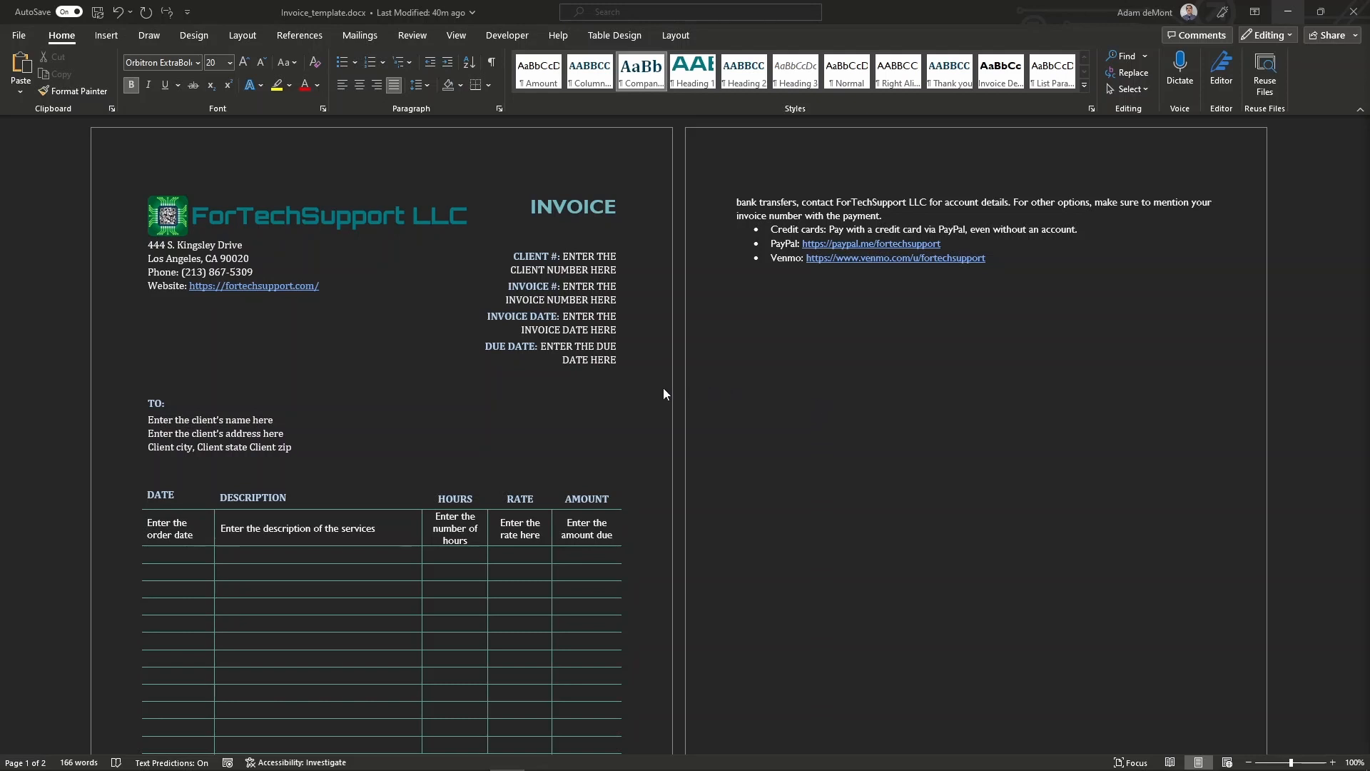
click(582, 258)
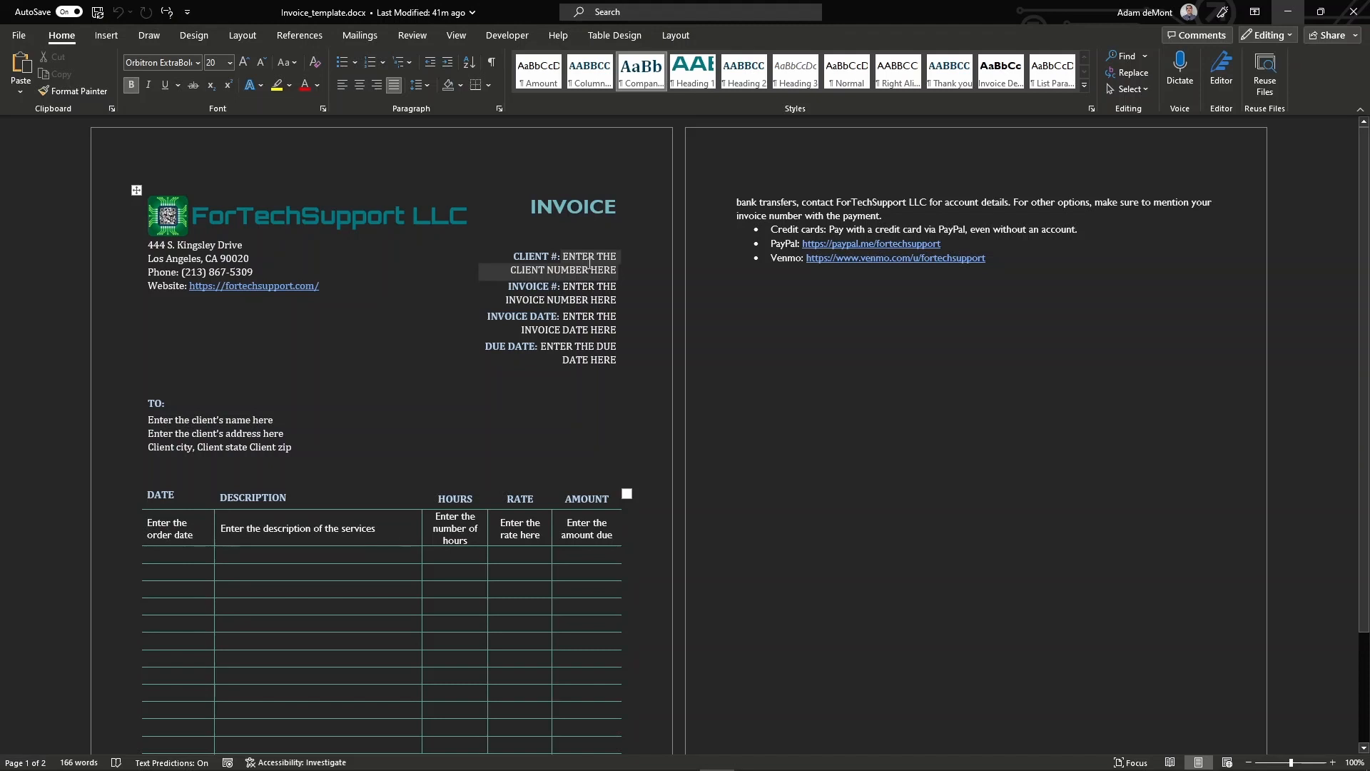
click(580, 259)
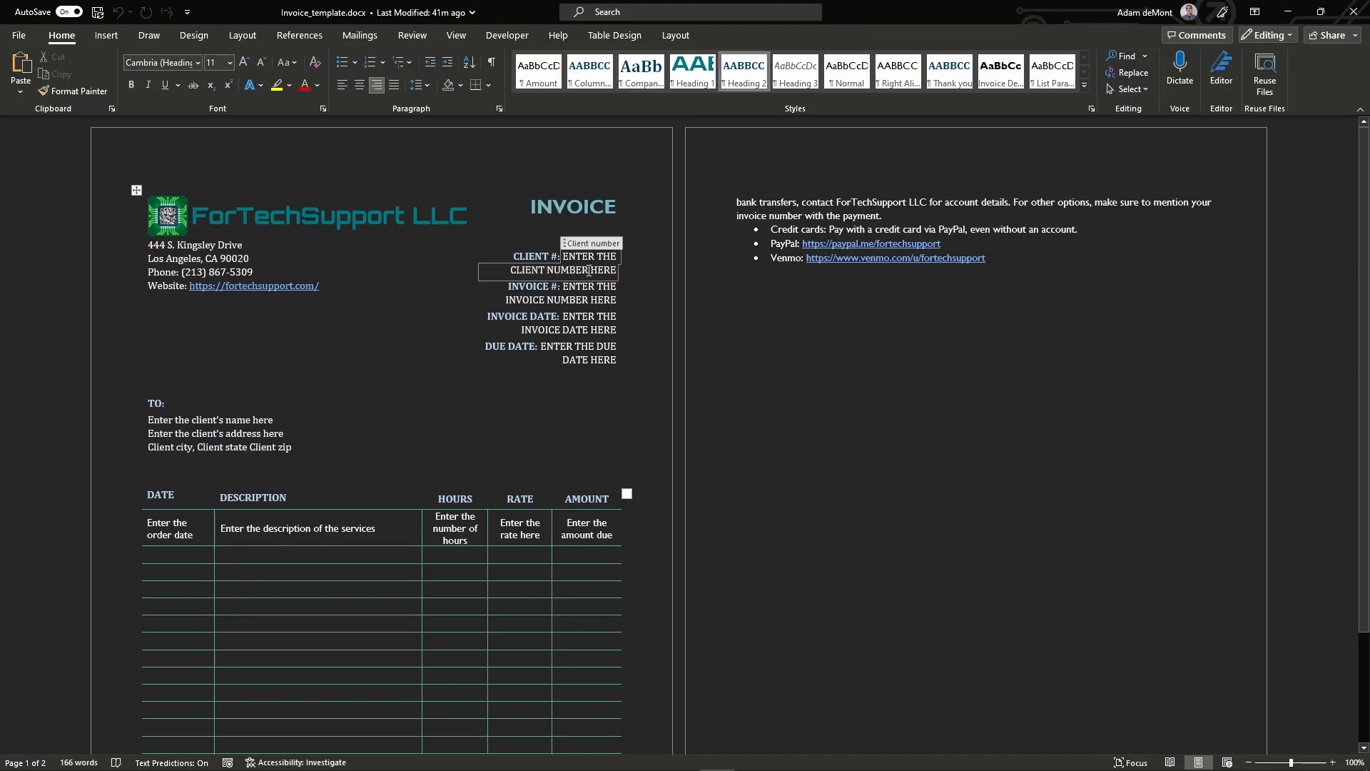
right_click(591, 264)
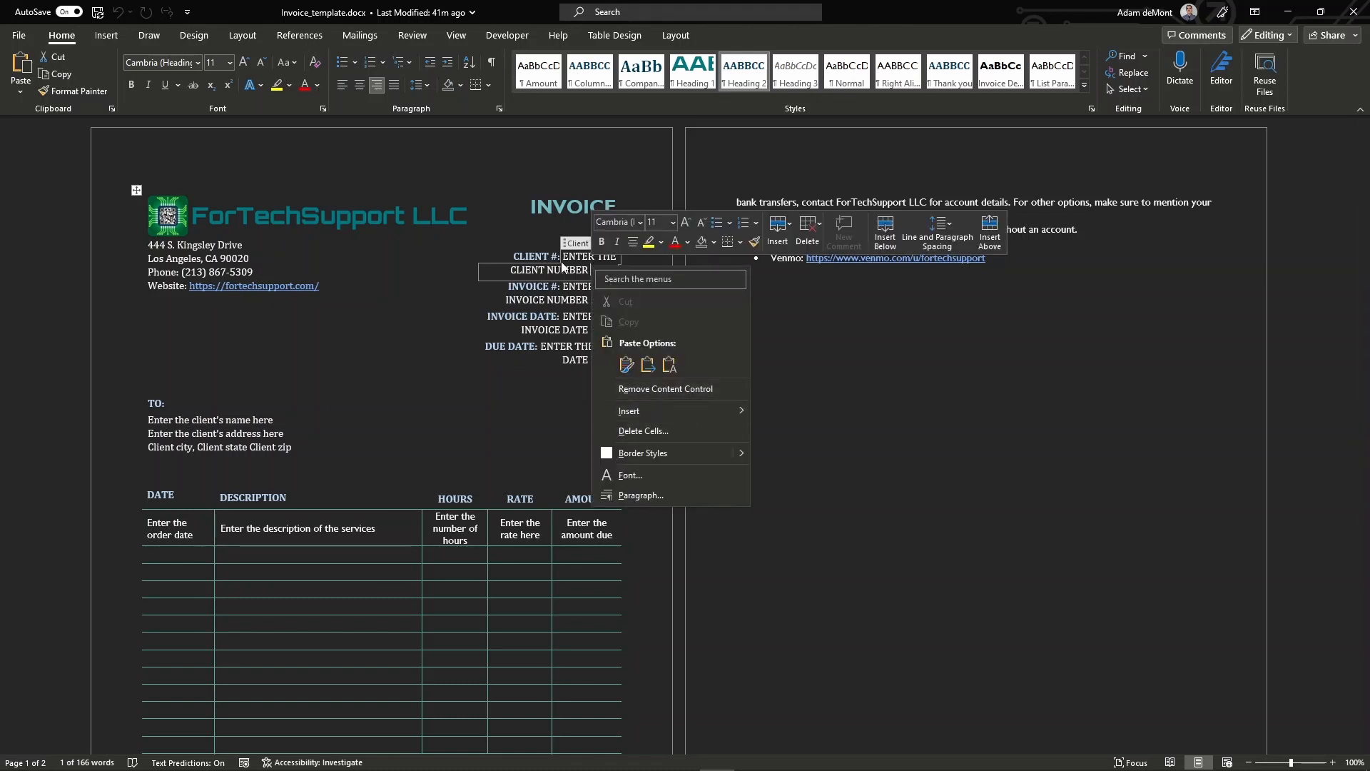
click(247, 398)
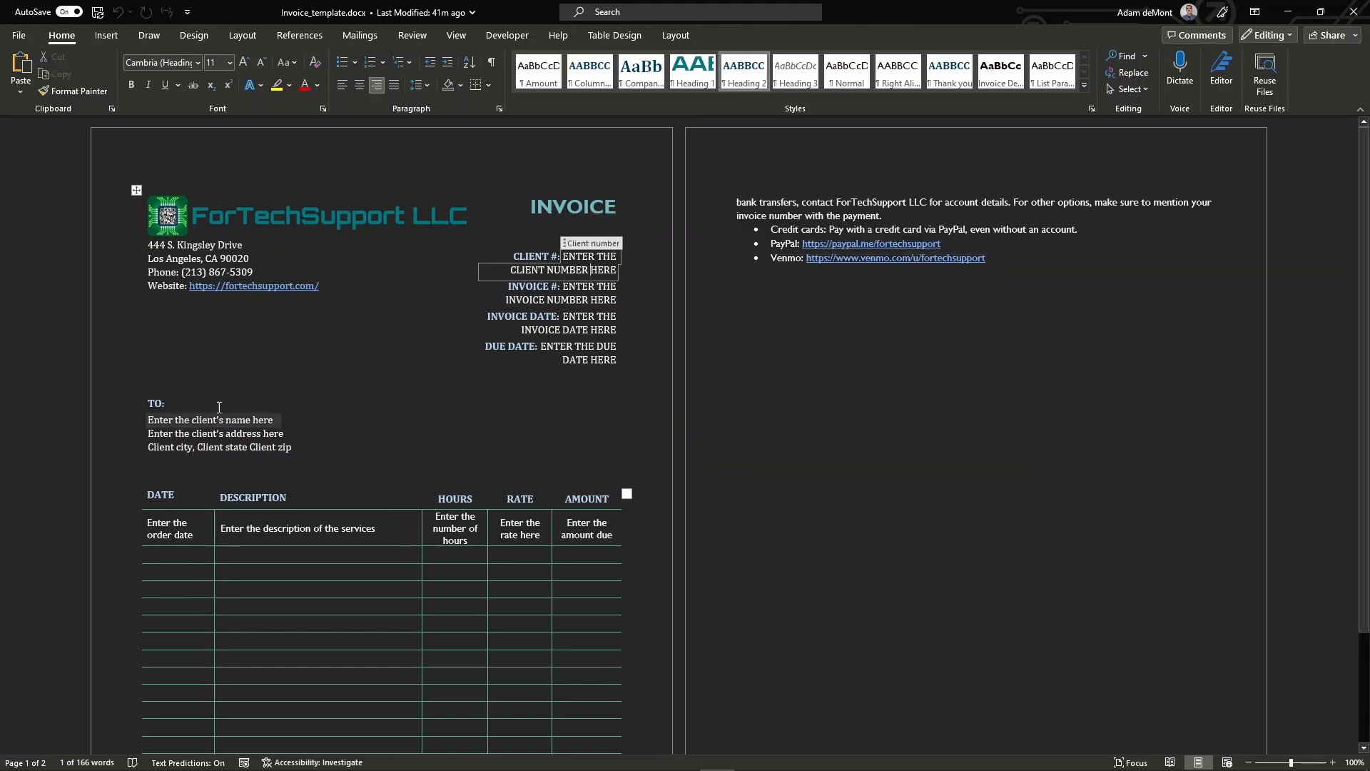
triple_click(185, 246)
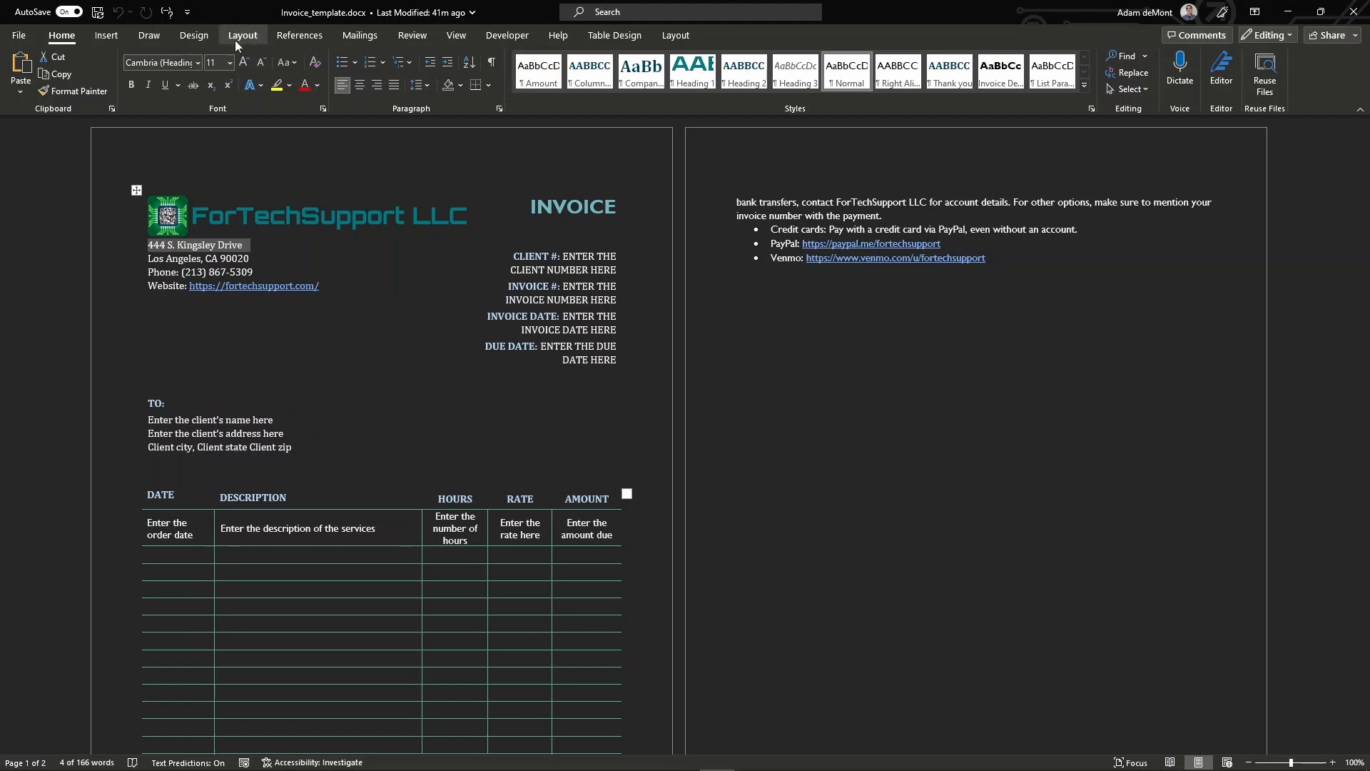
Check in Word's ribbon customization options that the Developer tab is enabled, and accept the options.
click(21, 35)
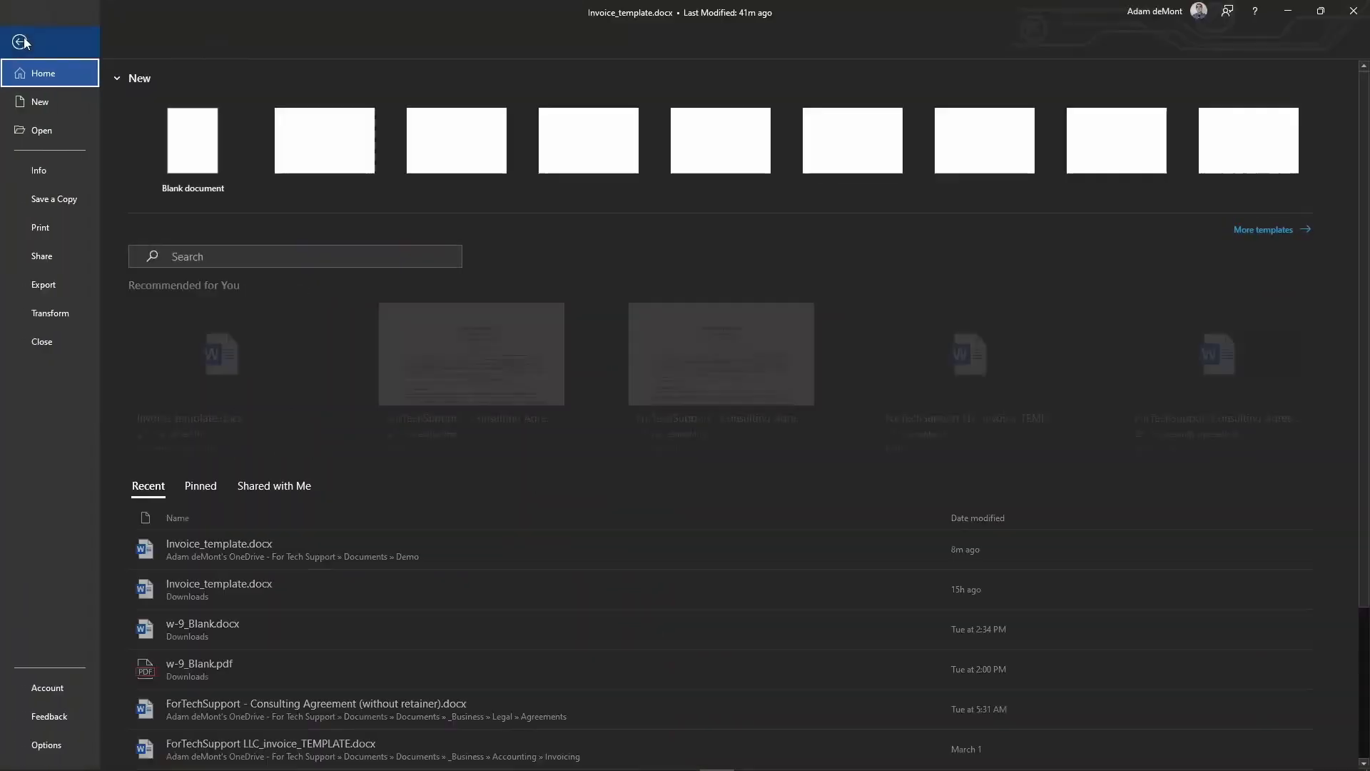
click(74, 740)
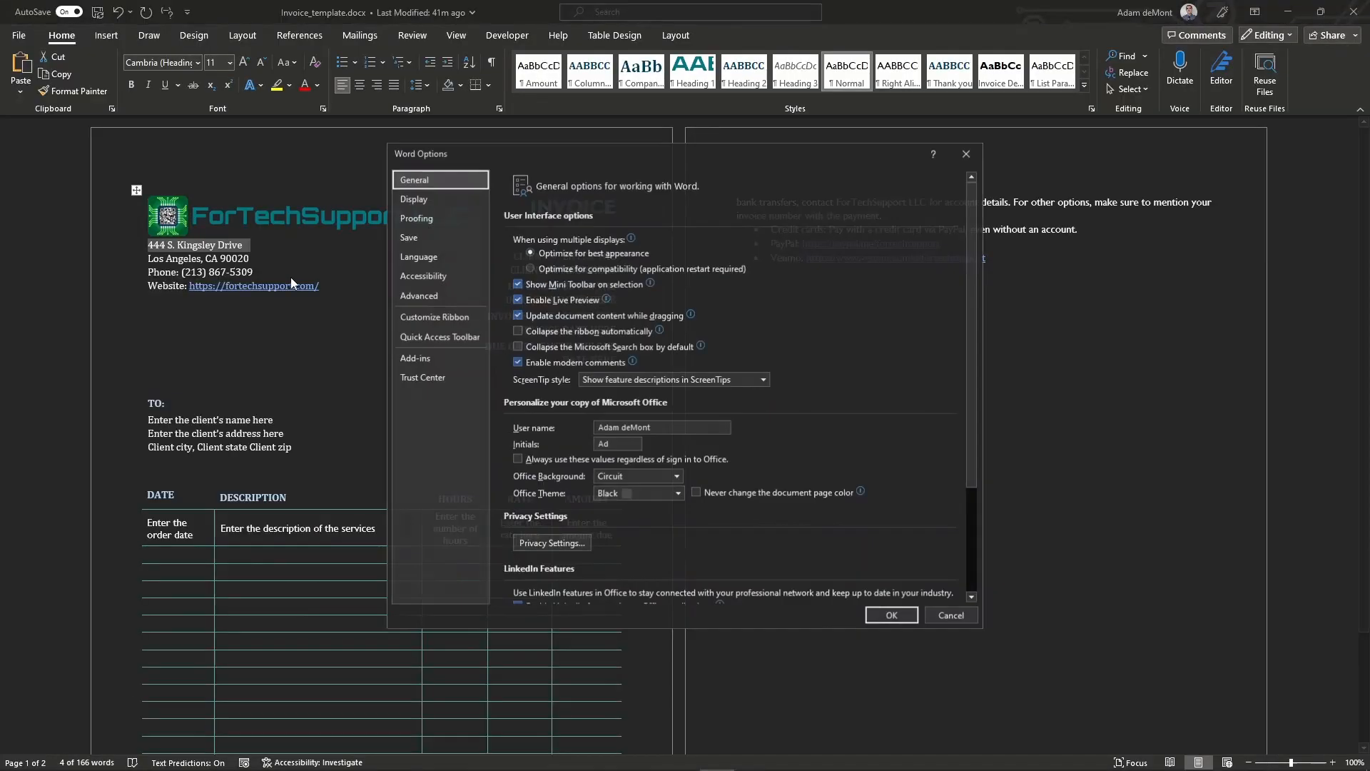
click(460, 319)
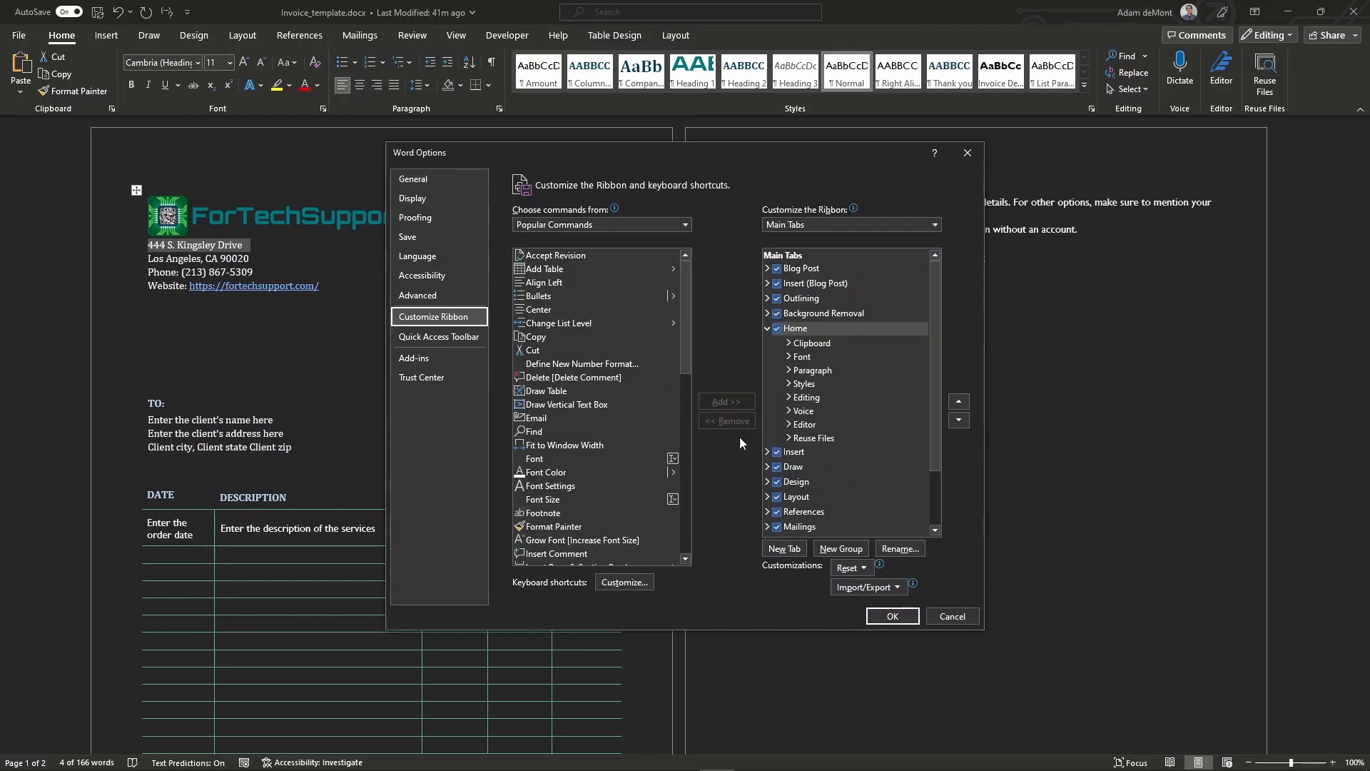
scroll(837, 499, down, 2)
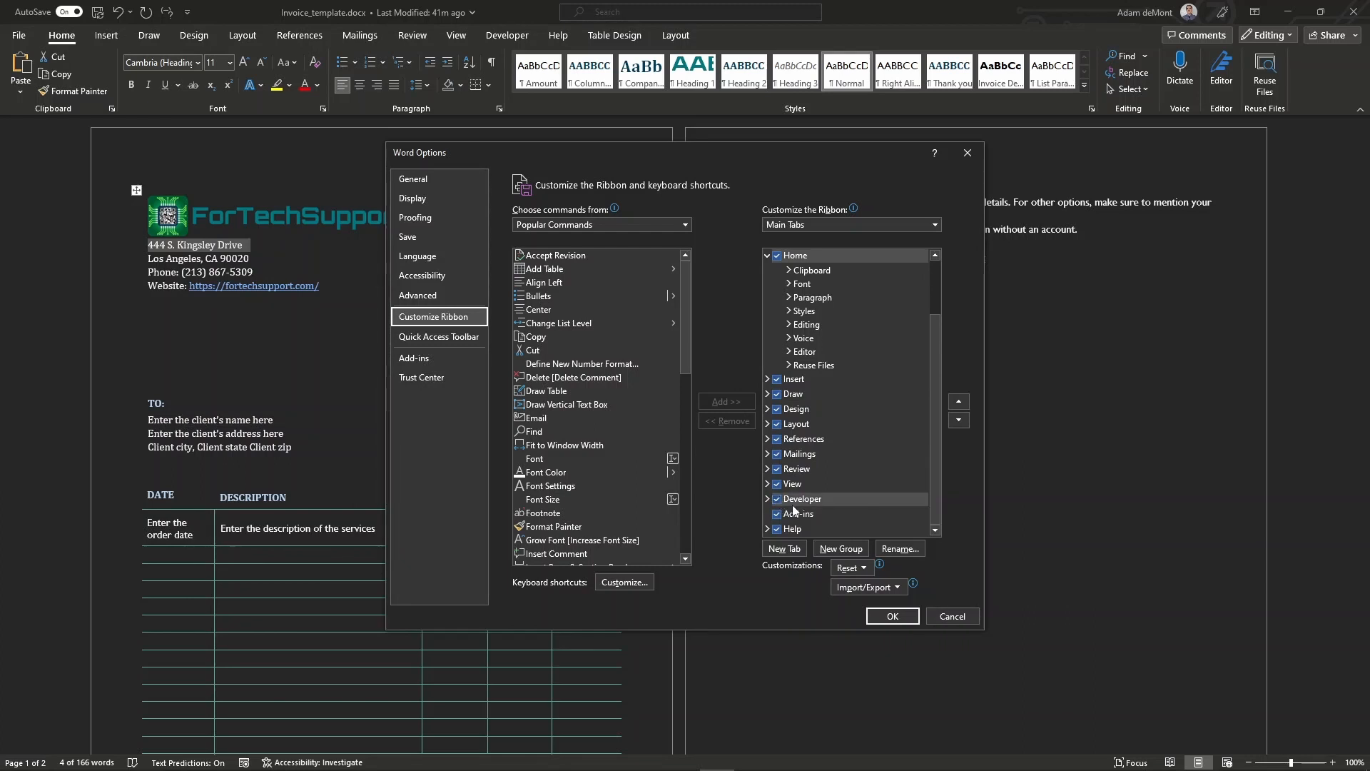
click(911, 622)
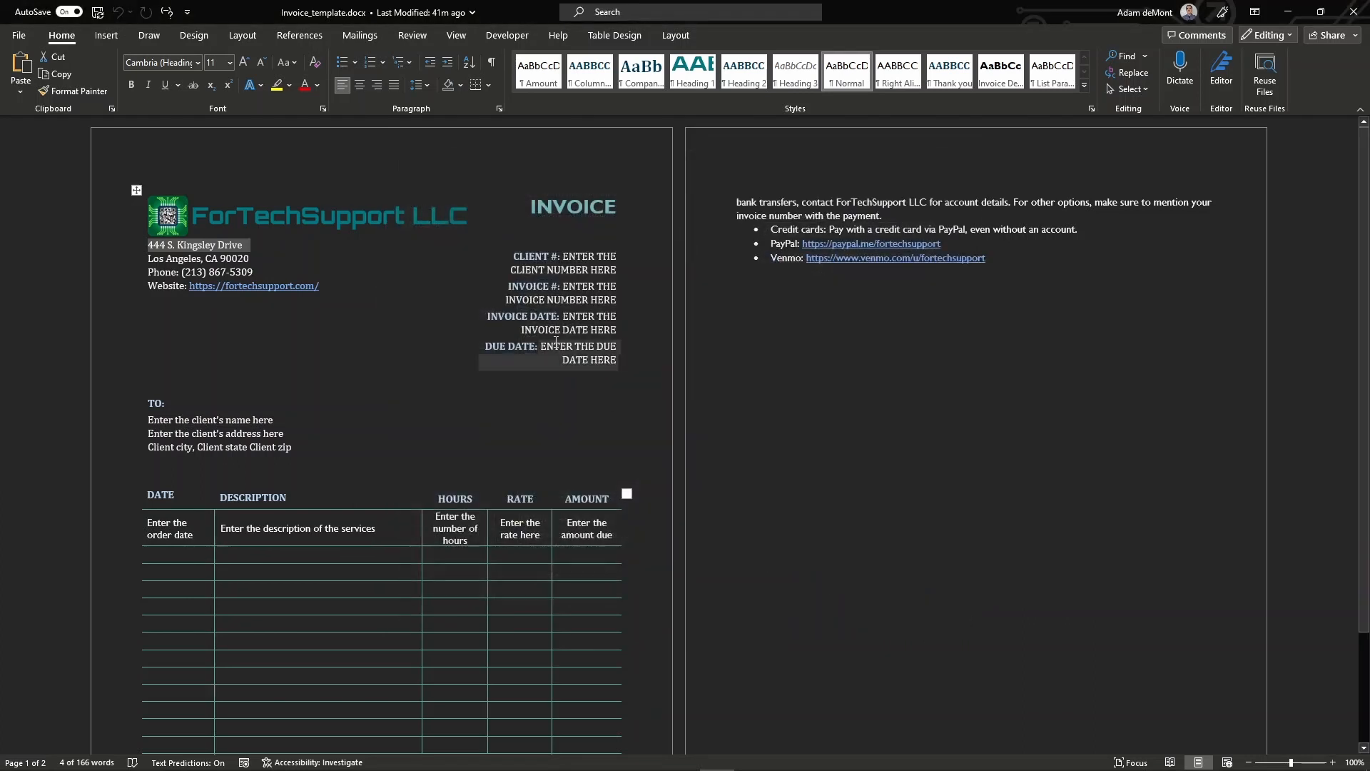
Wrap the company's street address line in a plain text content control and inspect its properties and context options without changing them.
click(507, 36)
click(158, 245)
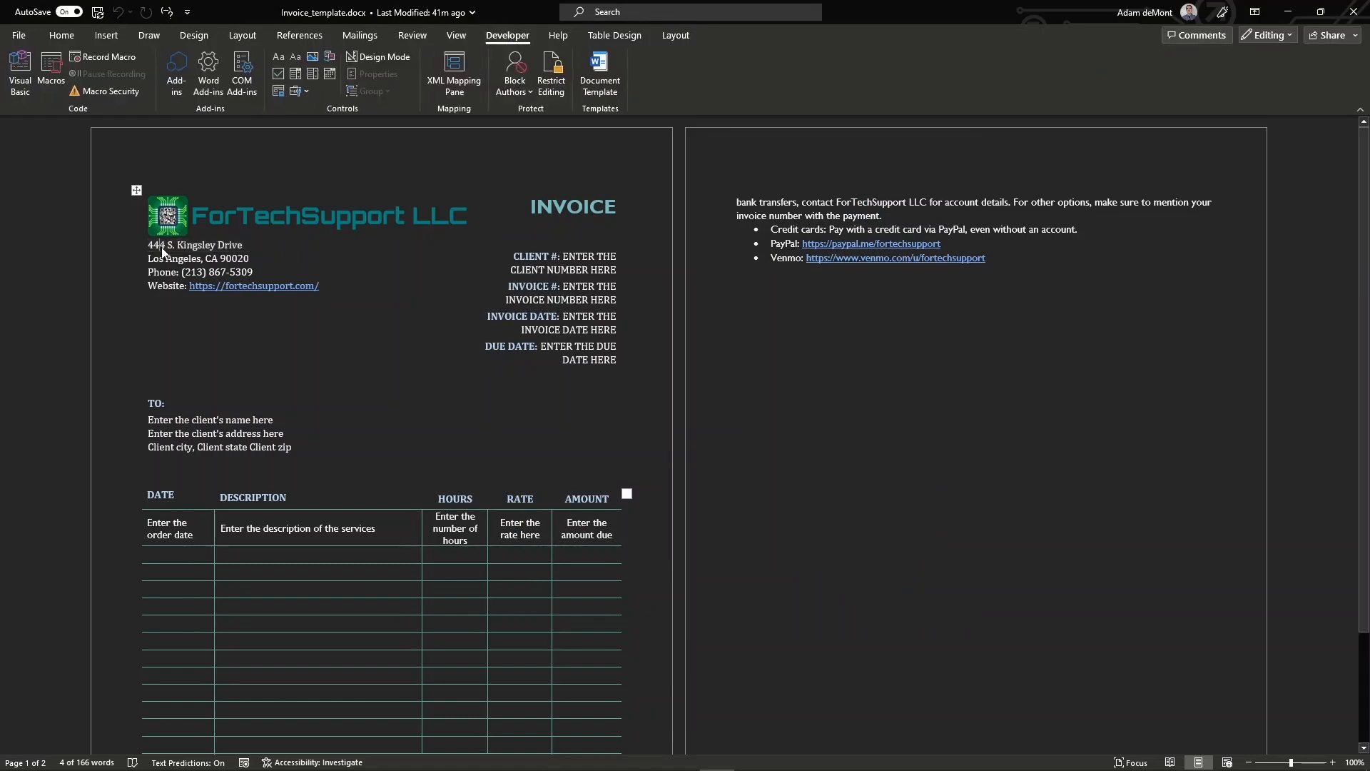
drag(243, 246, 166, 247)
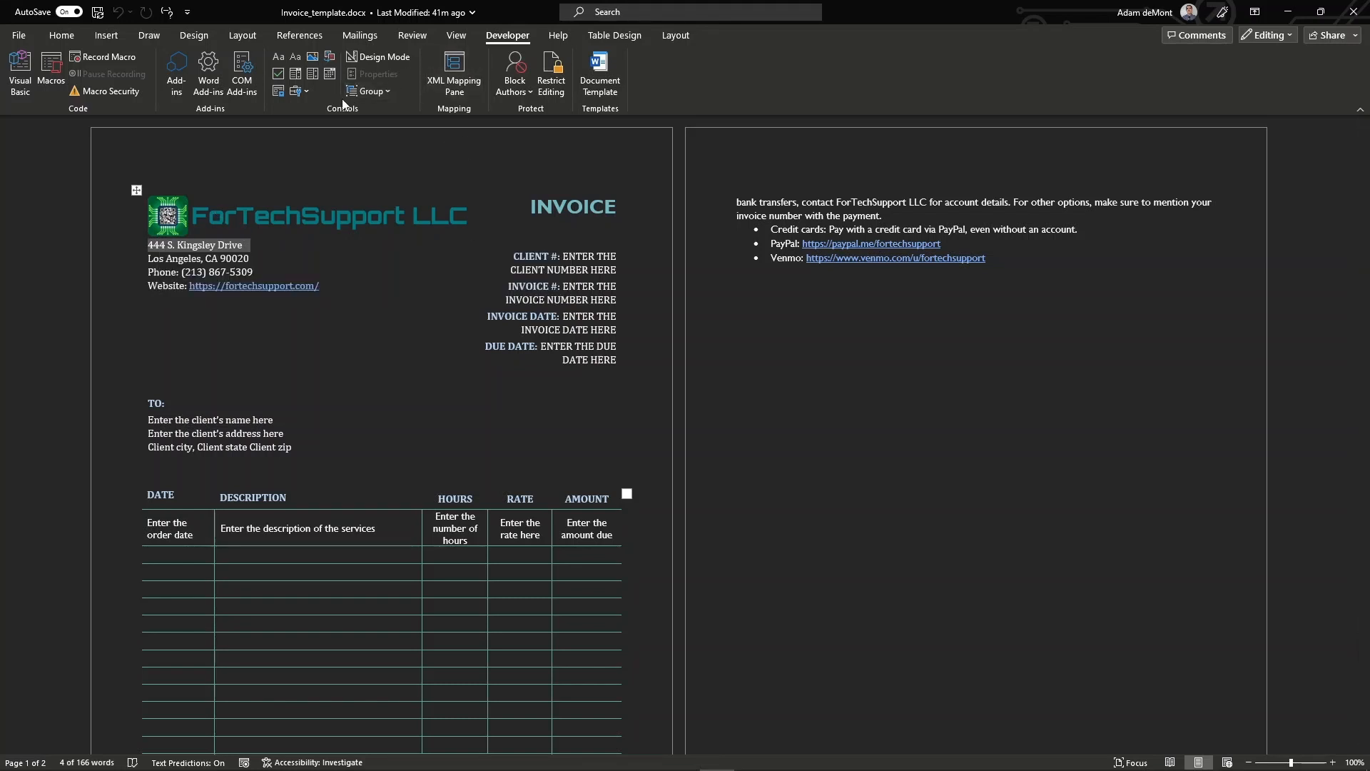
click(293, 57)
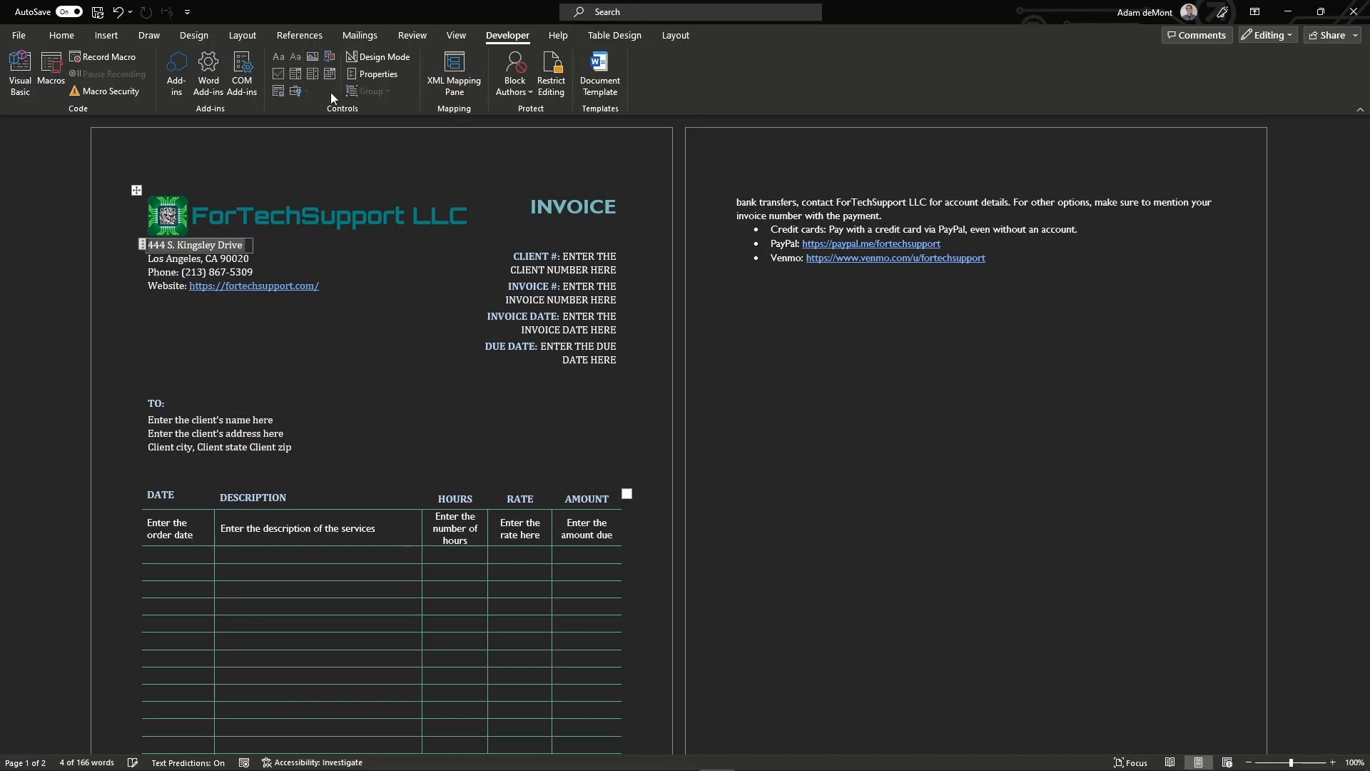
click(371, 74)
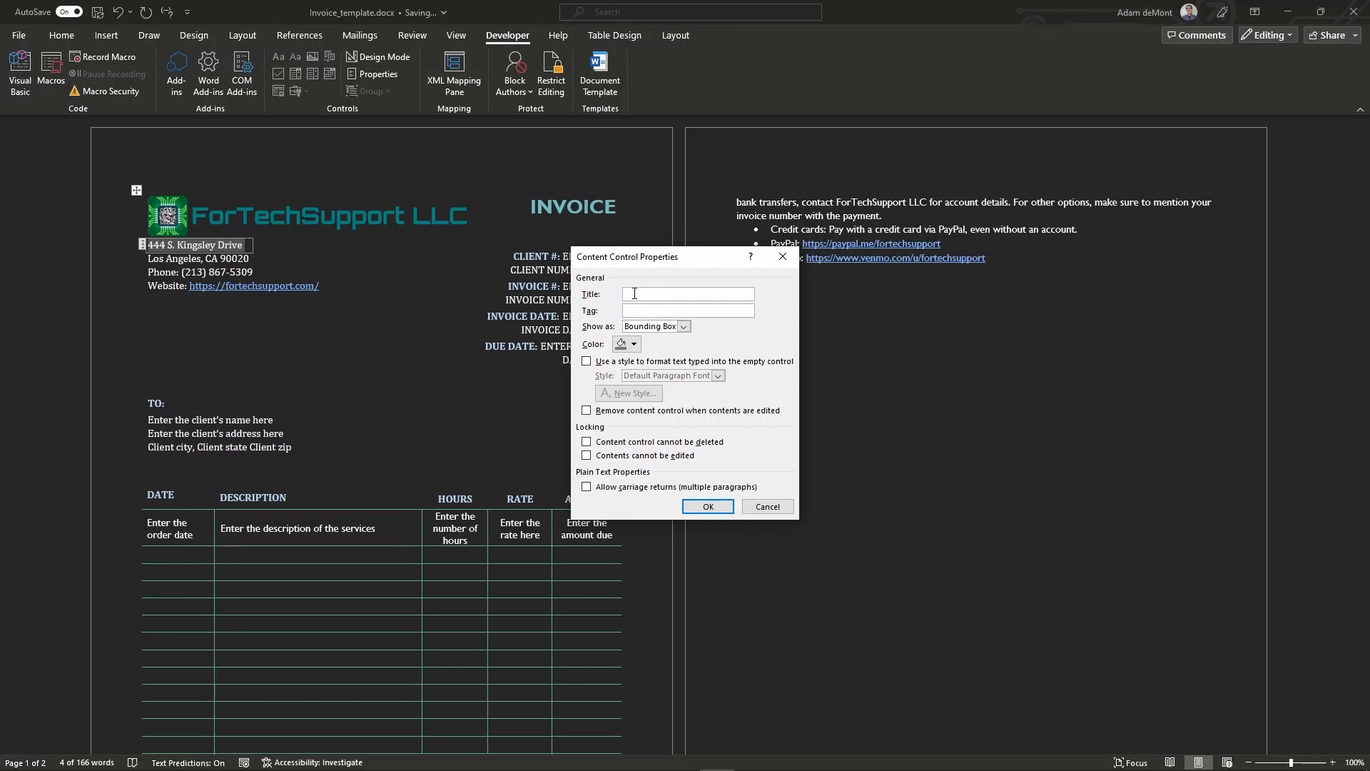
click(768, 507)
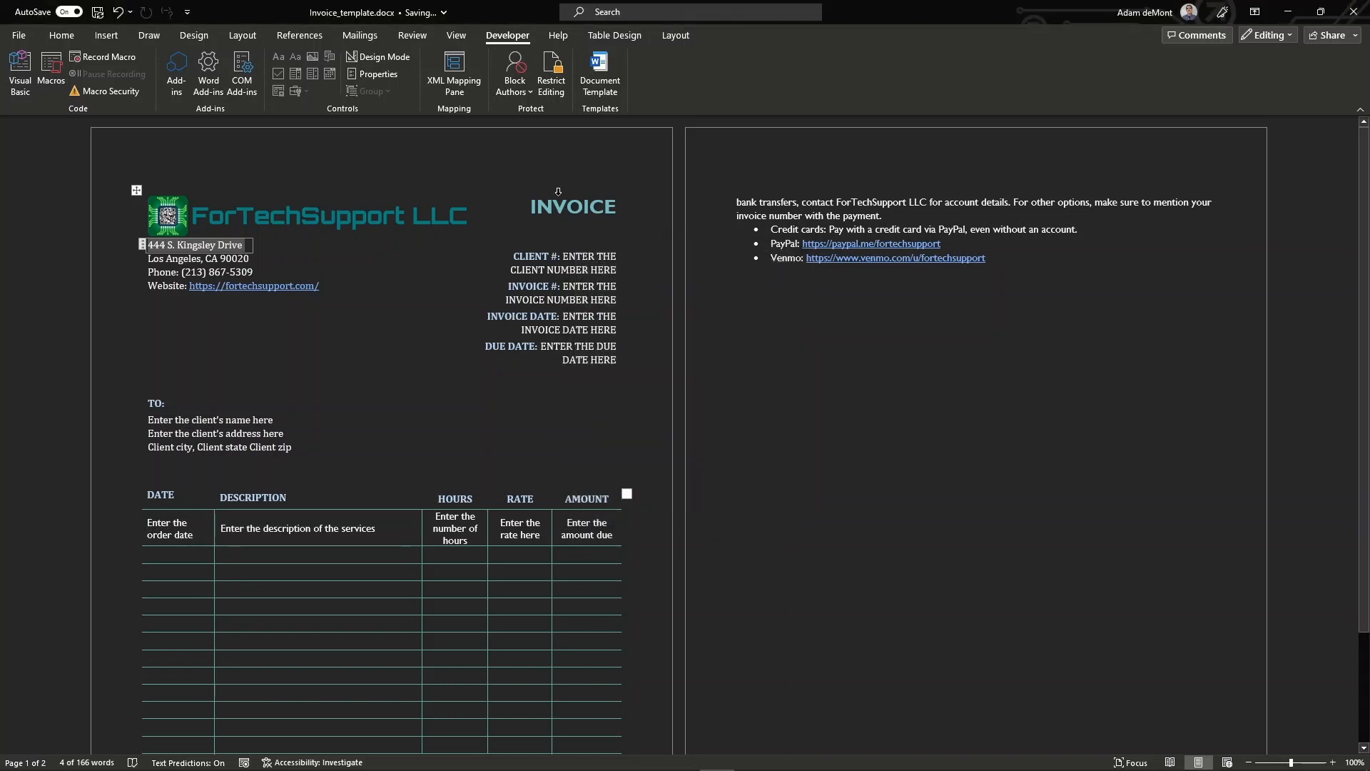
right_click(225, 246)
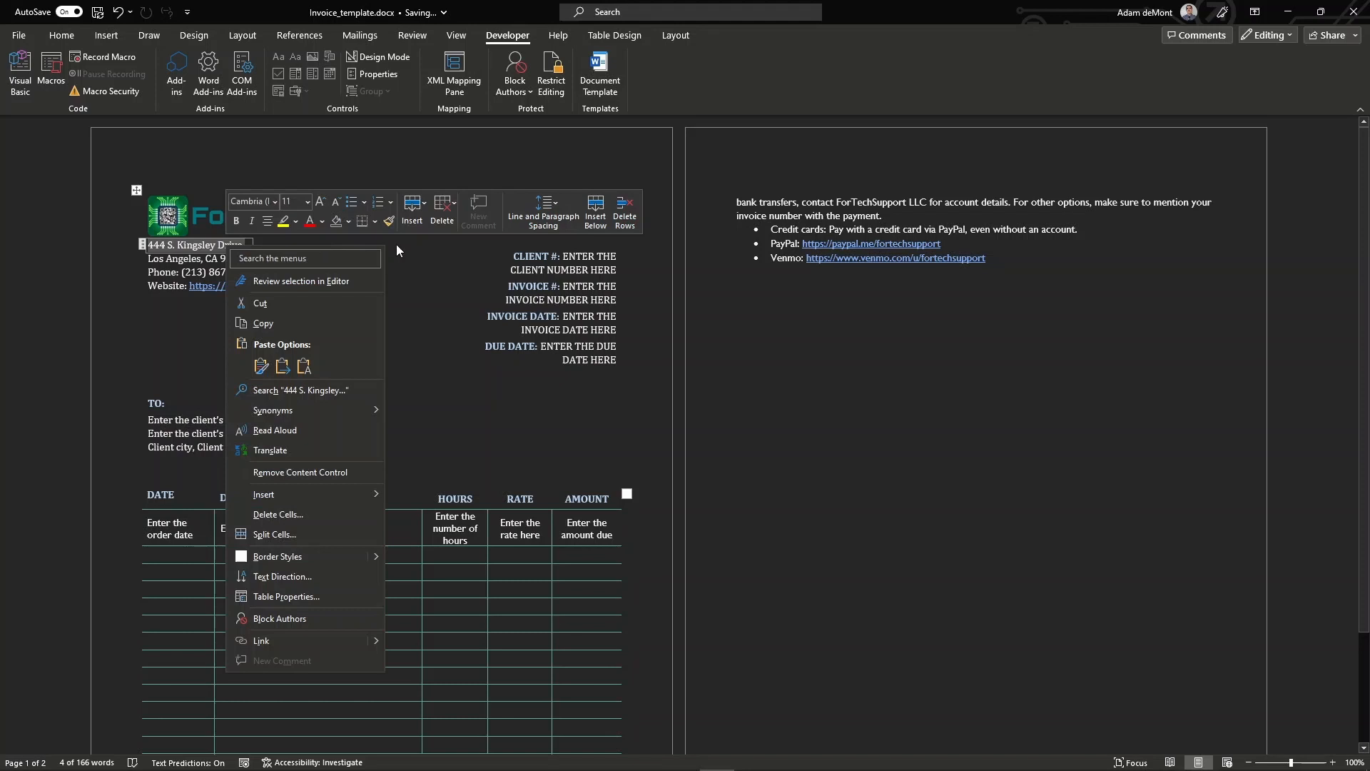
Inspect the properties of the Client number content control, cancel them, and close the invoice template.
click(608, 261)
click(598, 256)
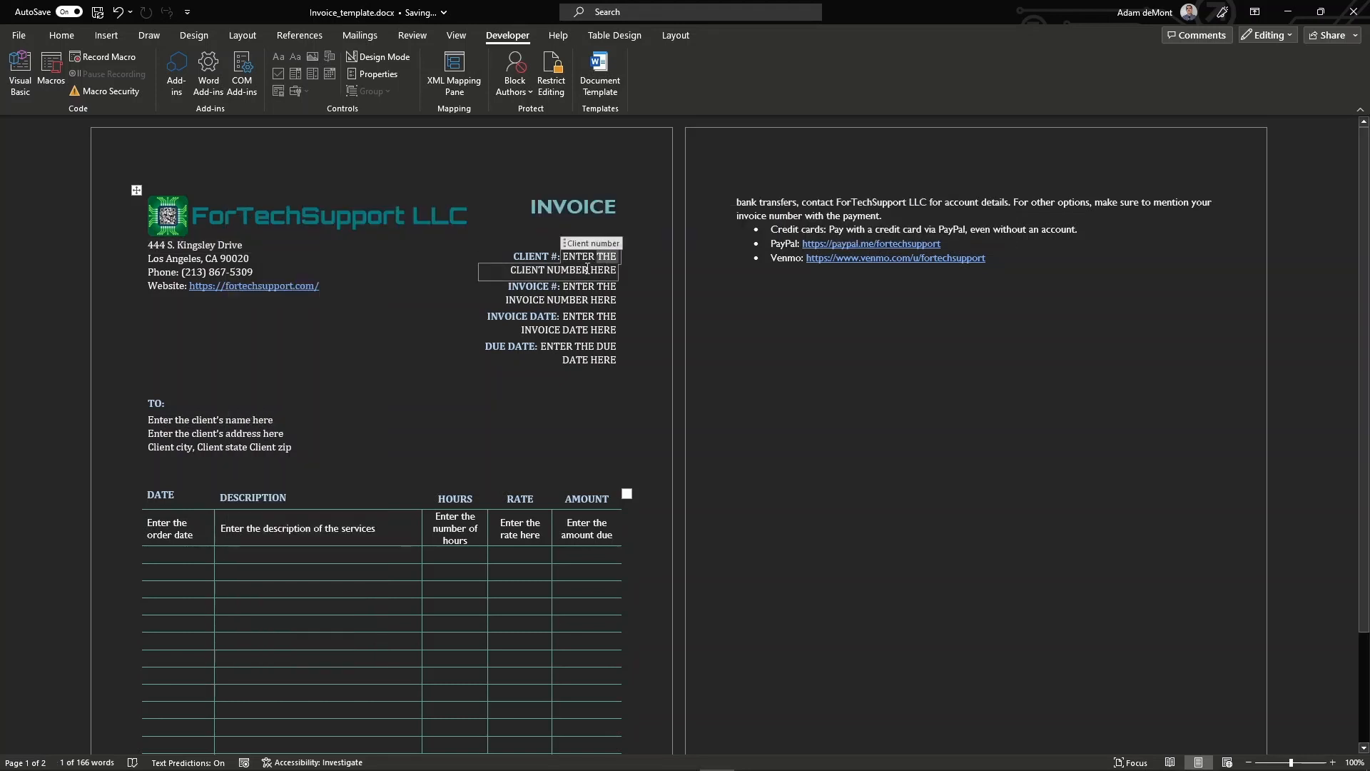
click(373, 75)
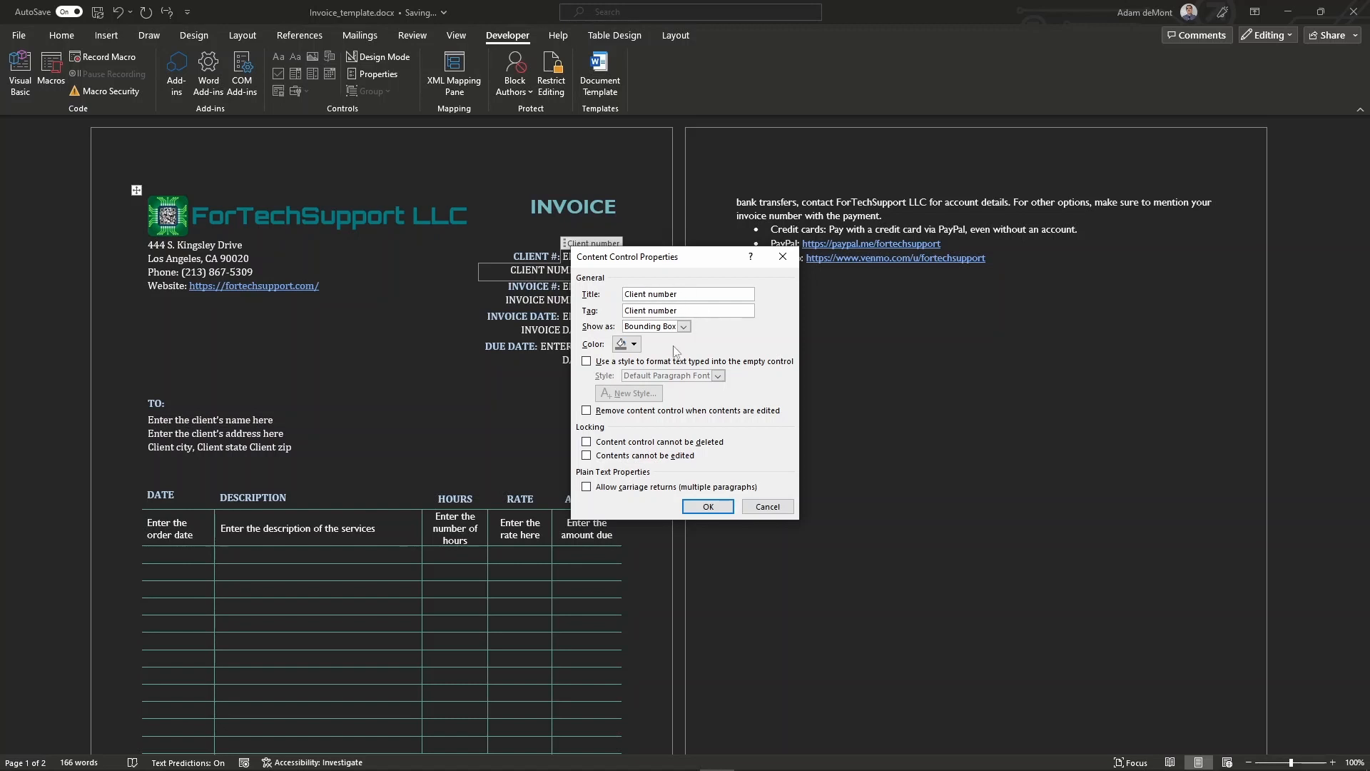
click(767, 507)
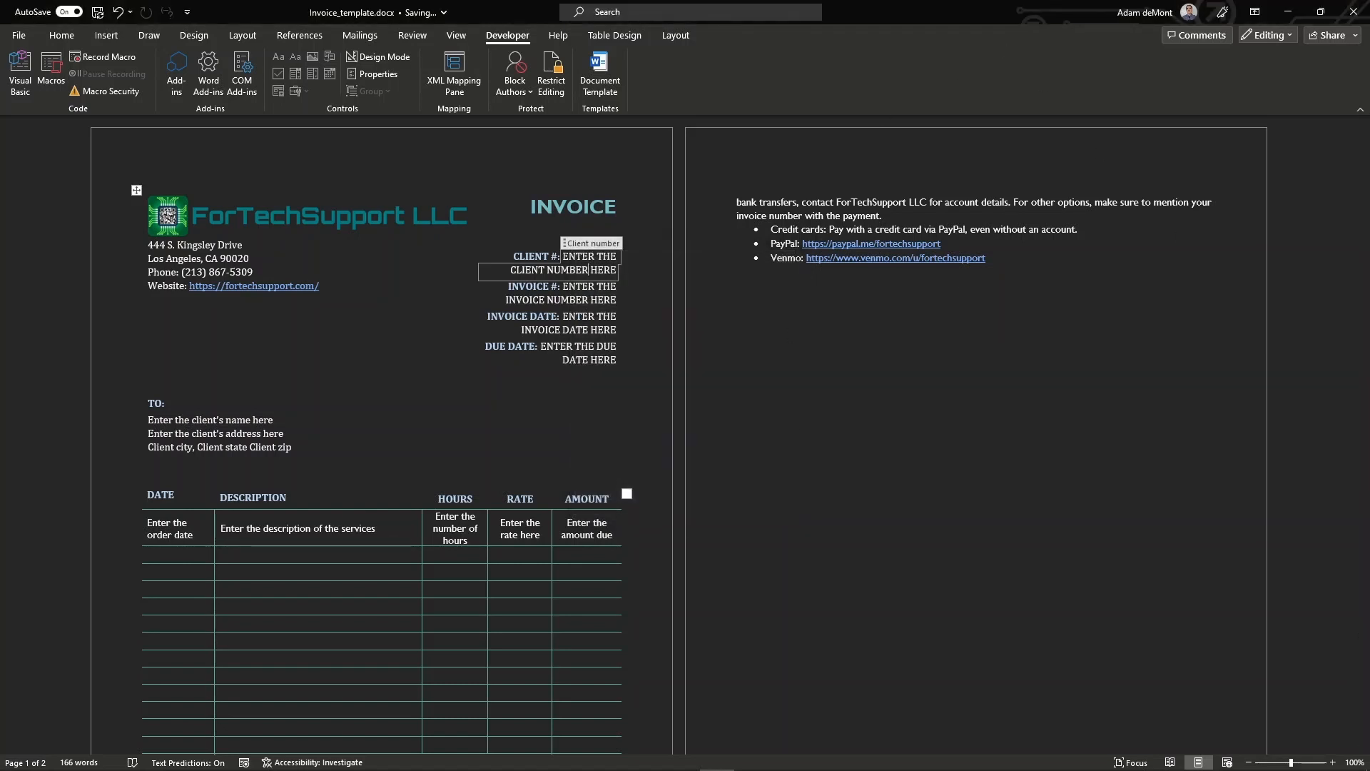
click(1354, 12)
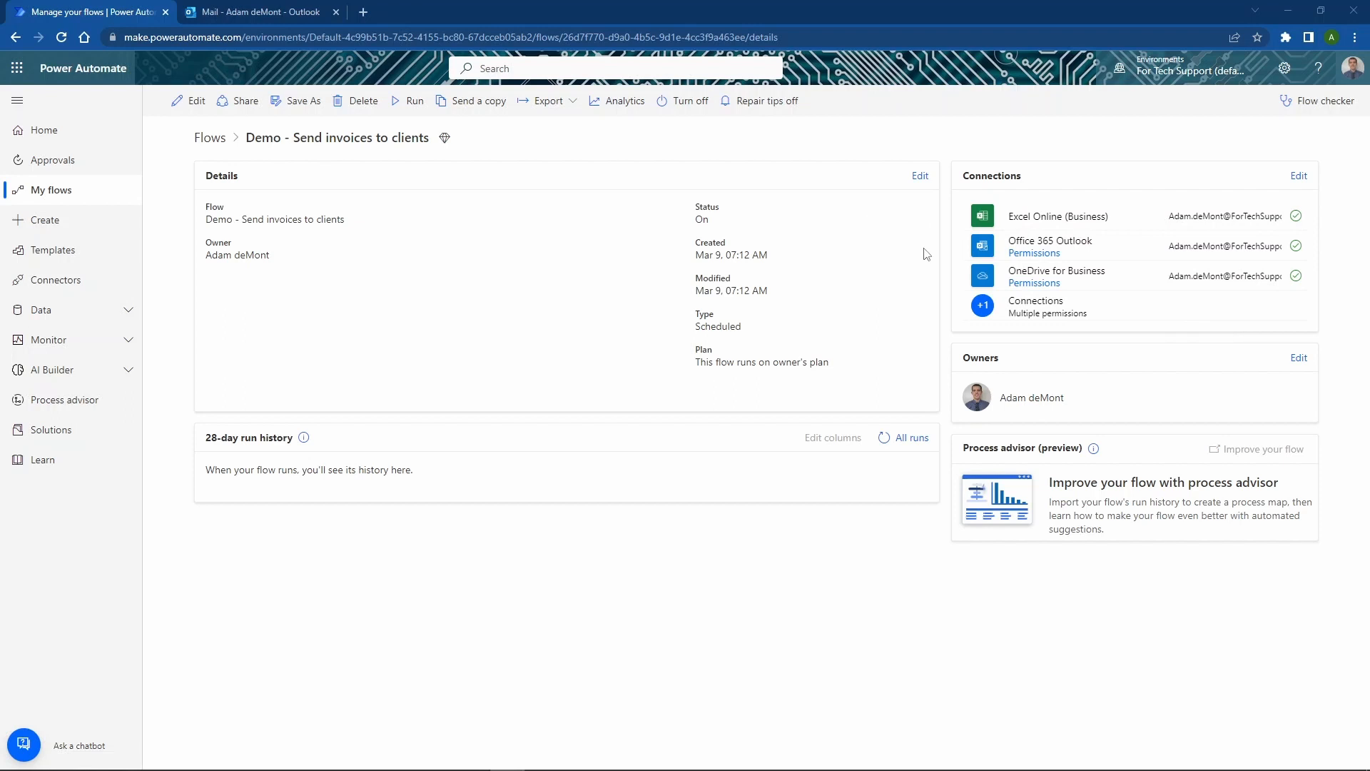
In Power Automate, open the Create page in a separate browser tab and start building a scheduled cloud flow.
right_click(79, 215)
click(102, 220)
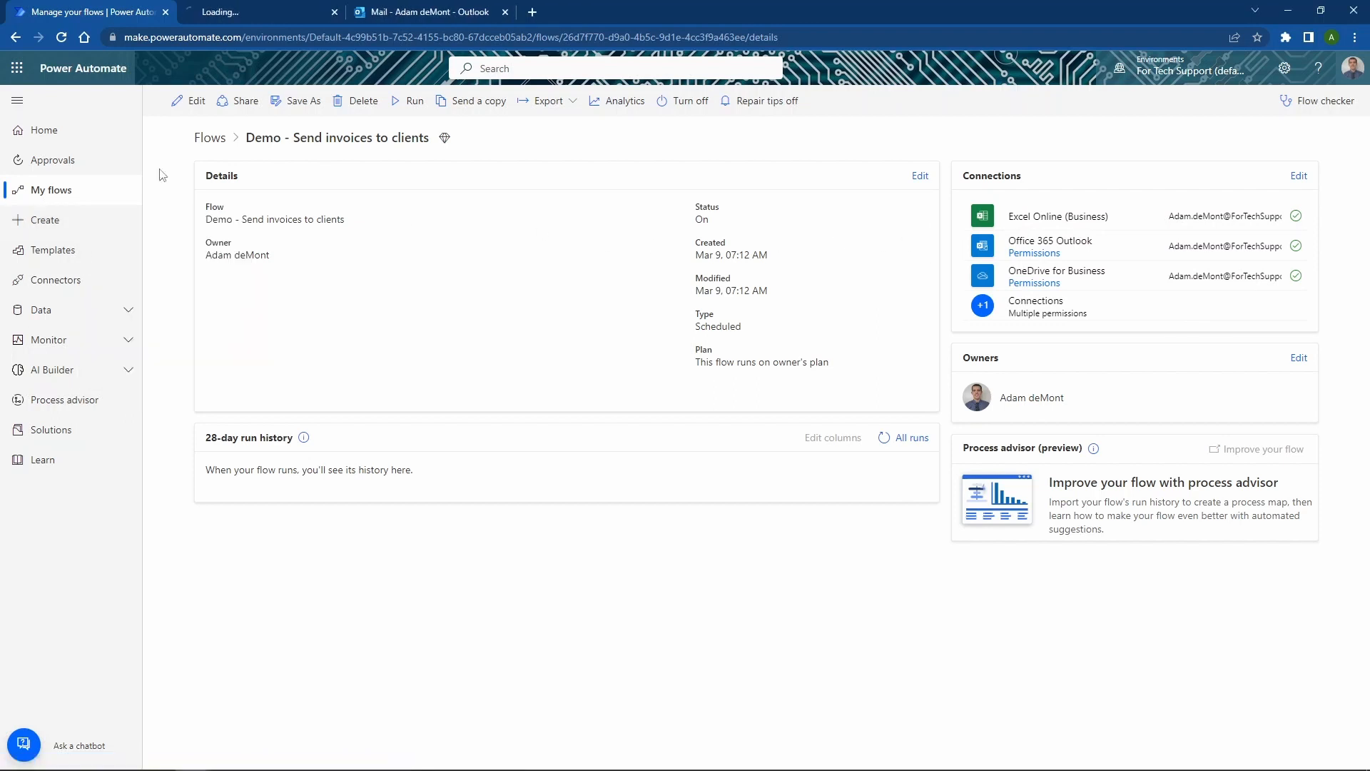
click(291, 13)
drag(291, 12, 176, 7)
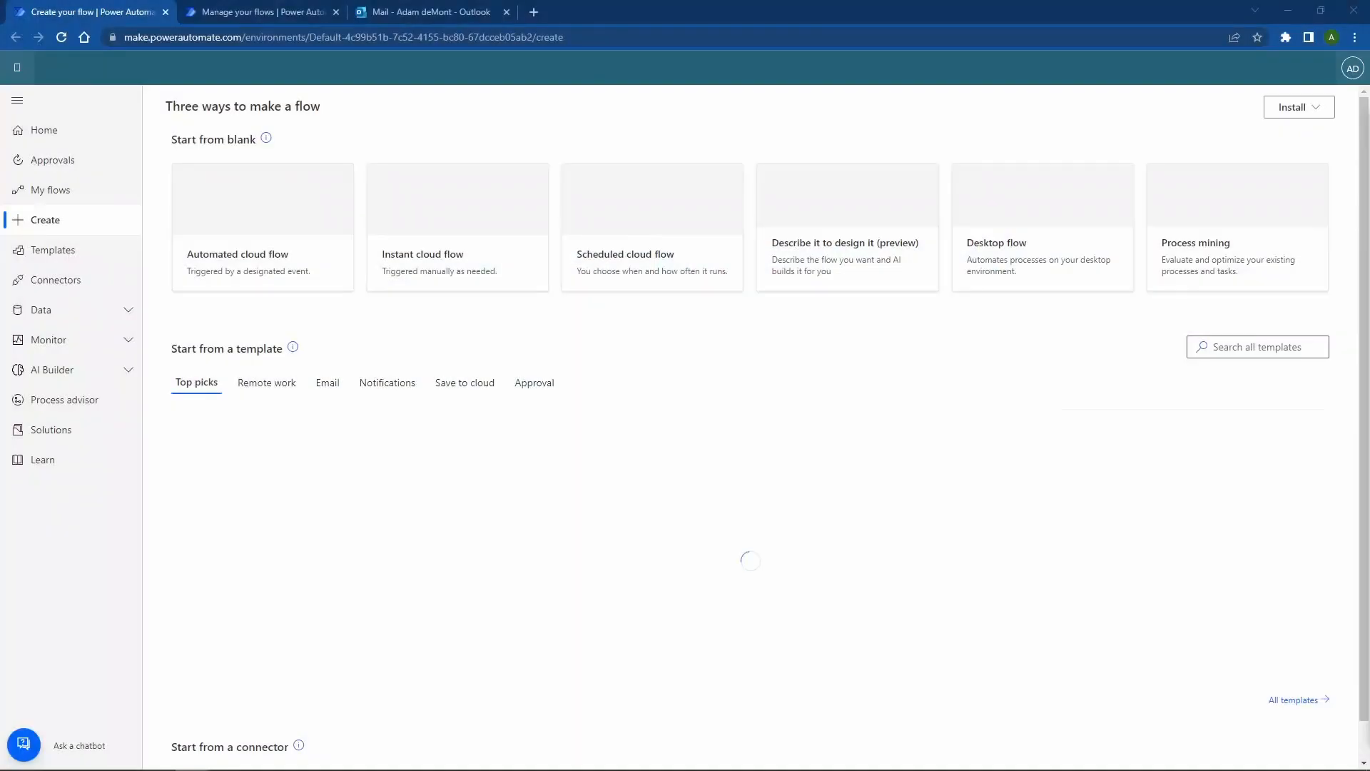
click(662, 249)
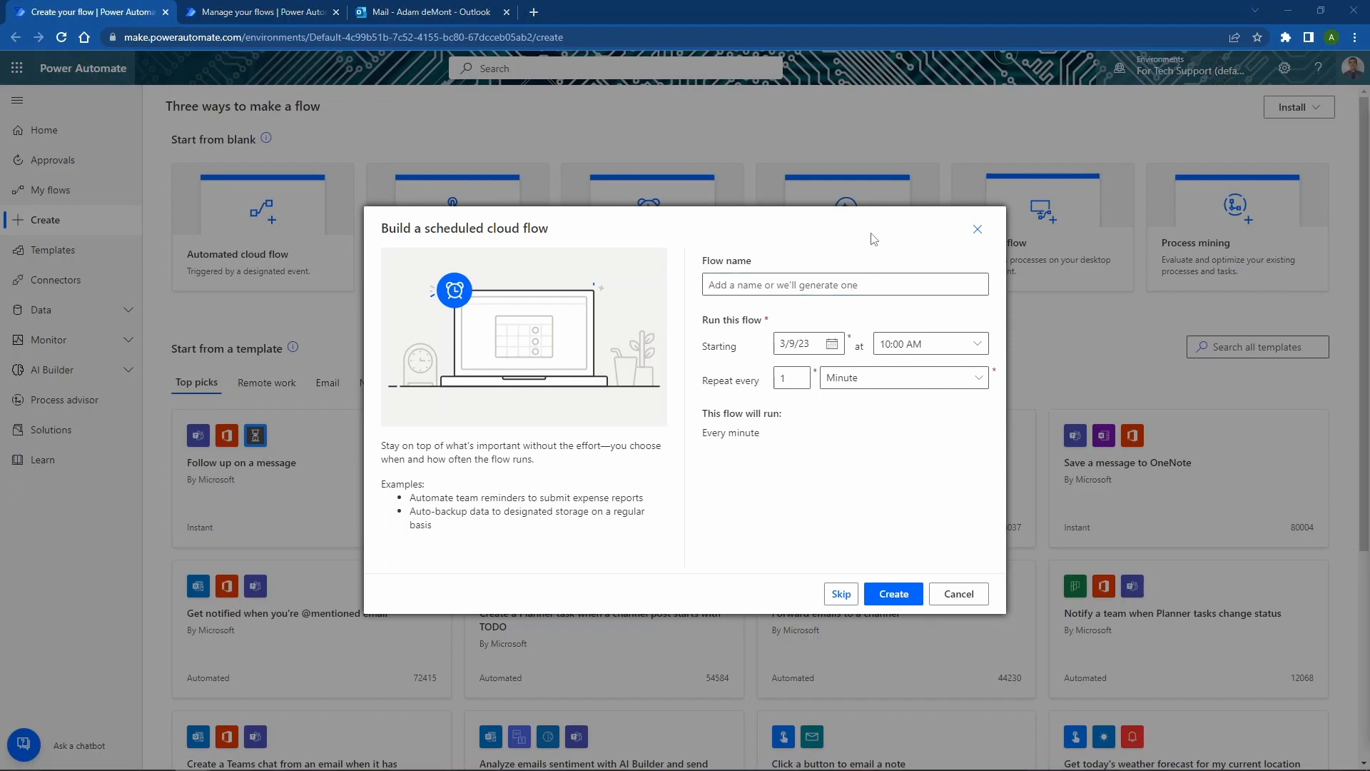
Name the scheduled flow "Send invoices to clients", set it to start at 09:00 AM and repeat every day, and discard it.
click(808, 283)
text(Send invoices to clients)
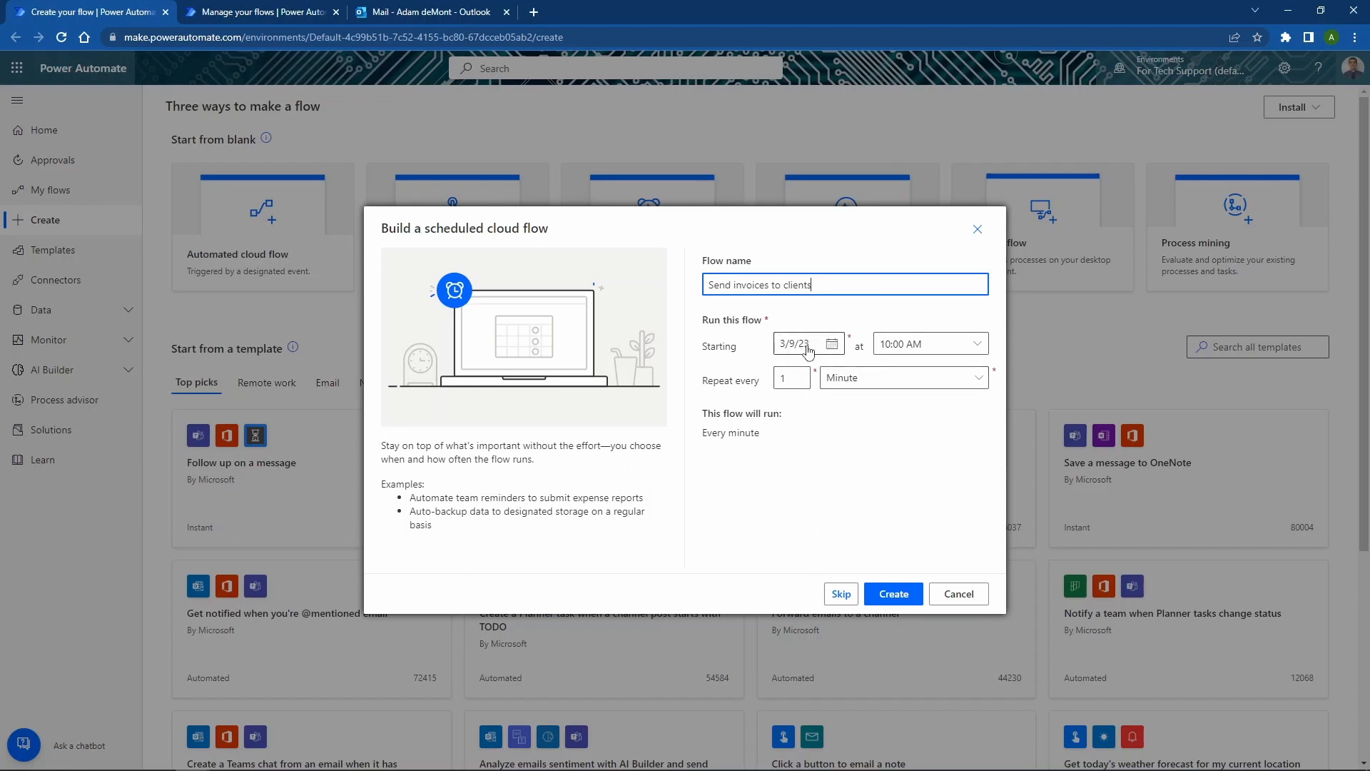
click(832, 346)
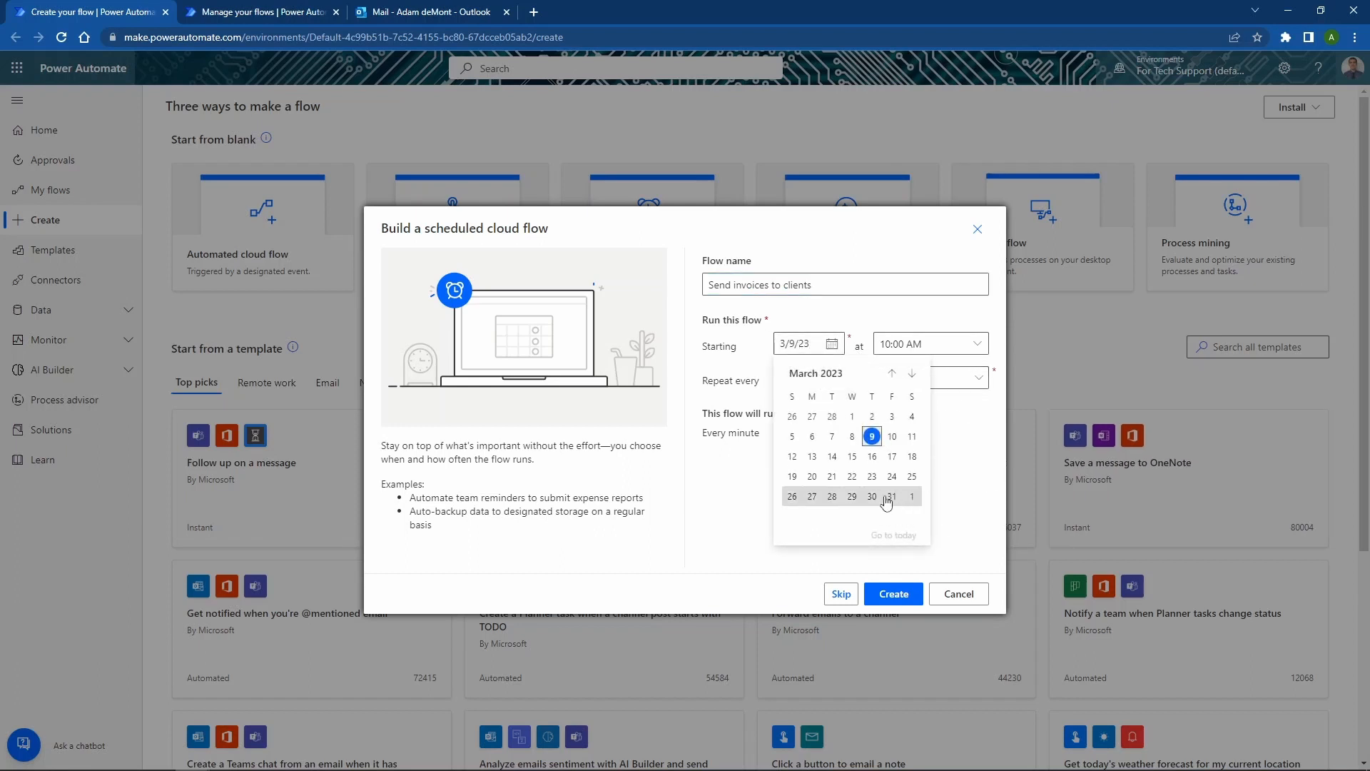
click(977, 487)
click(976, 346)
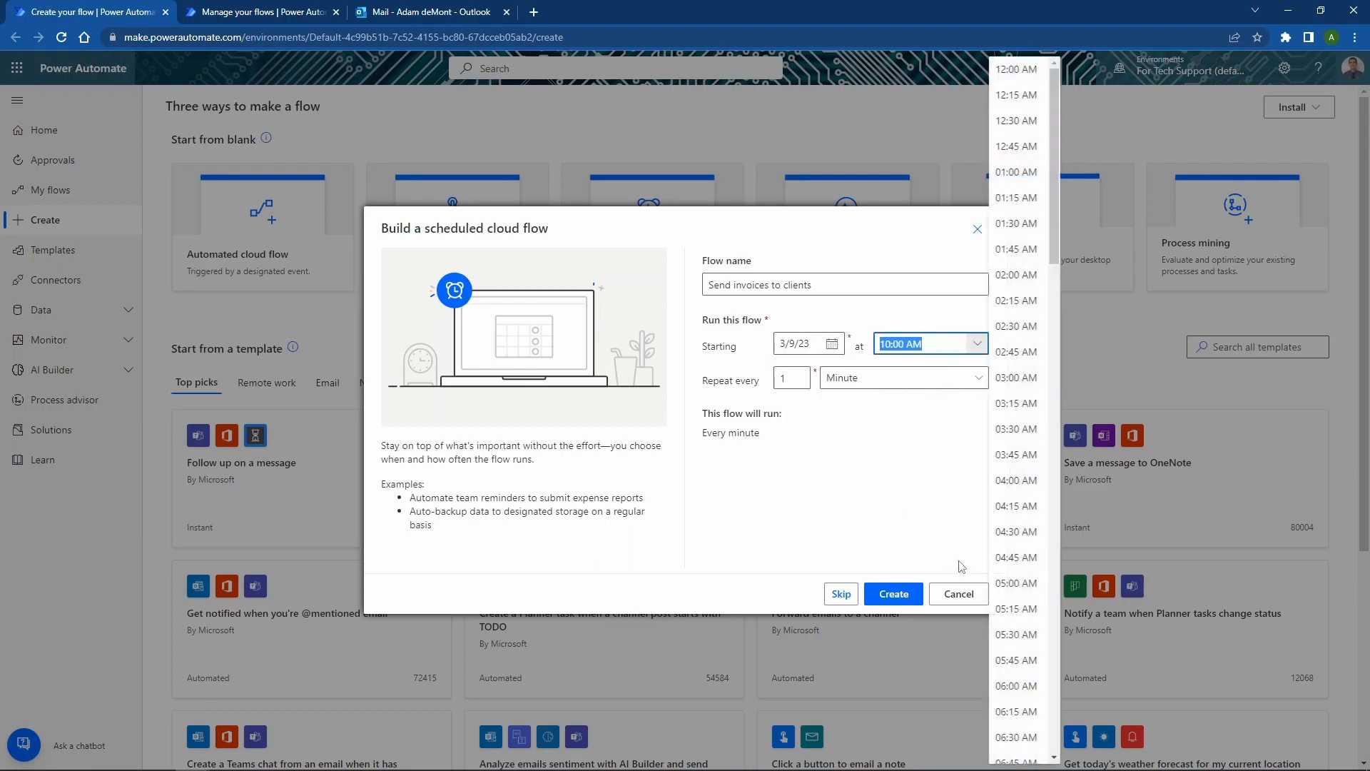
scroll(1035, 706, down, 7)
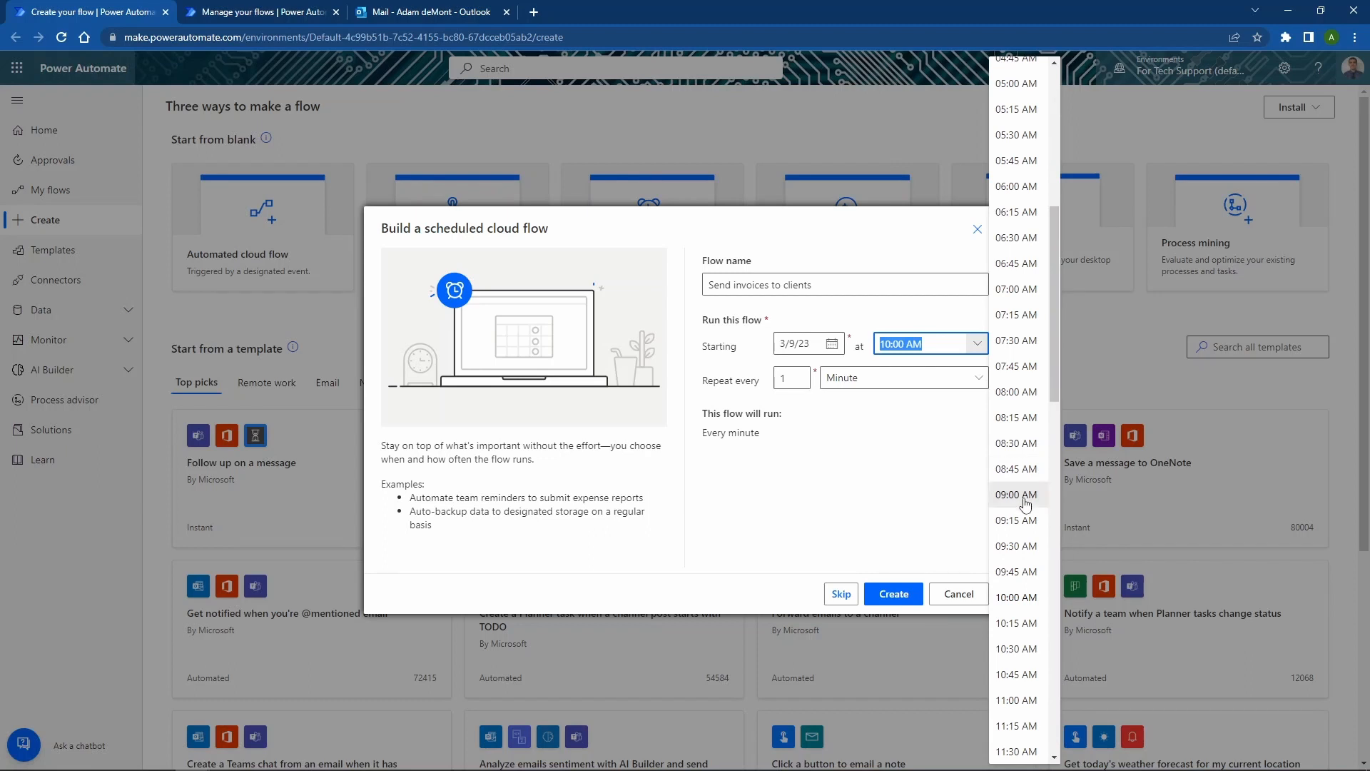
click(1017, 494)
click(849, 379)
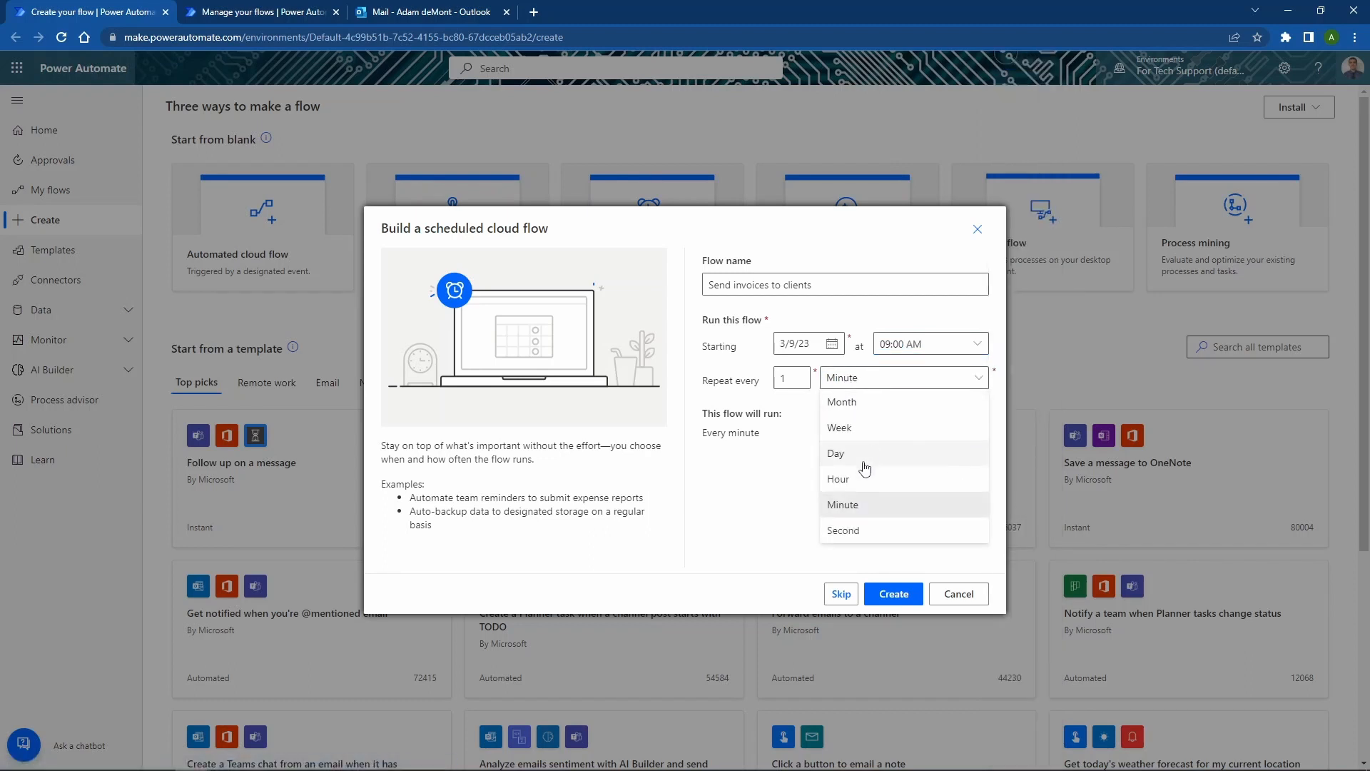
click(860, 461)
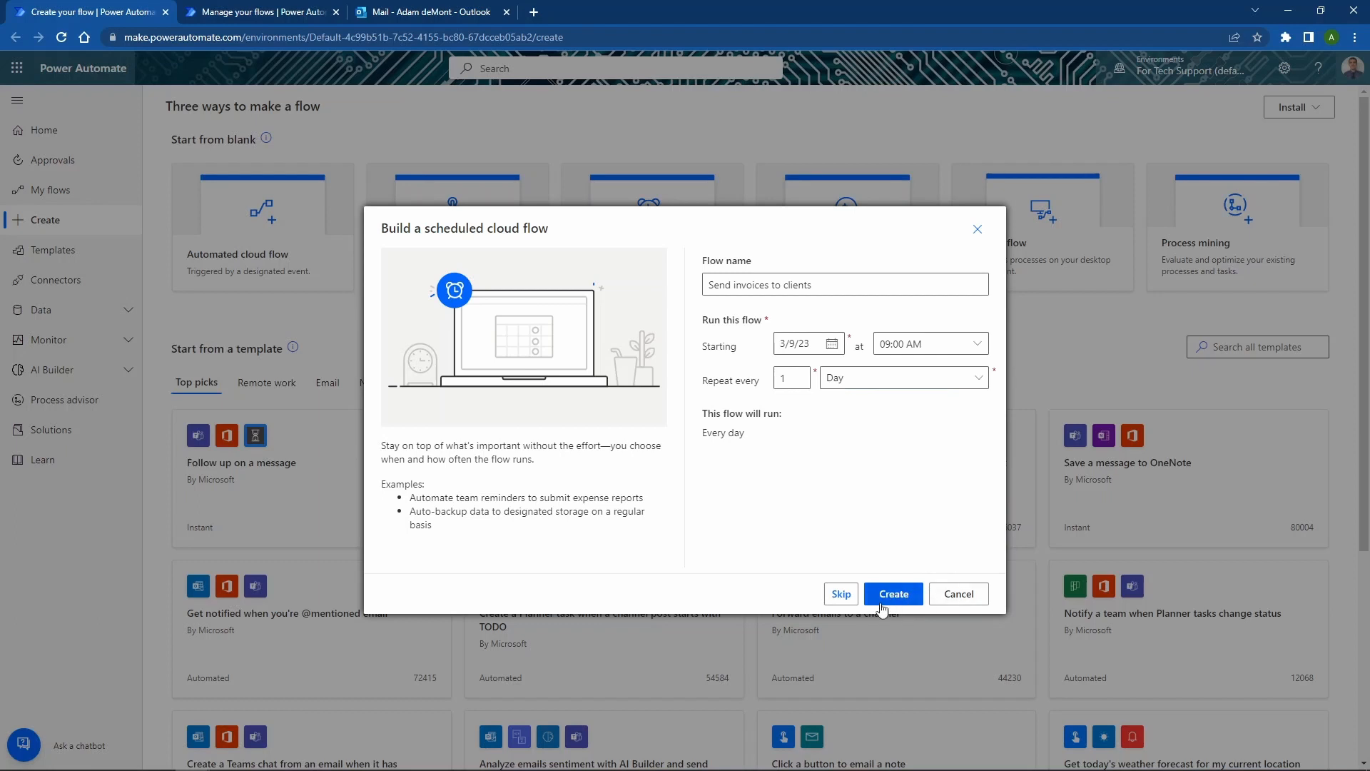
click(165, 12)
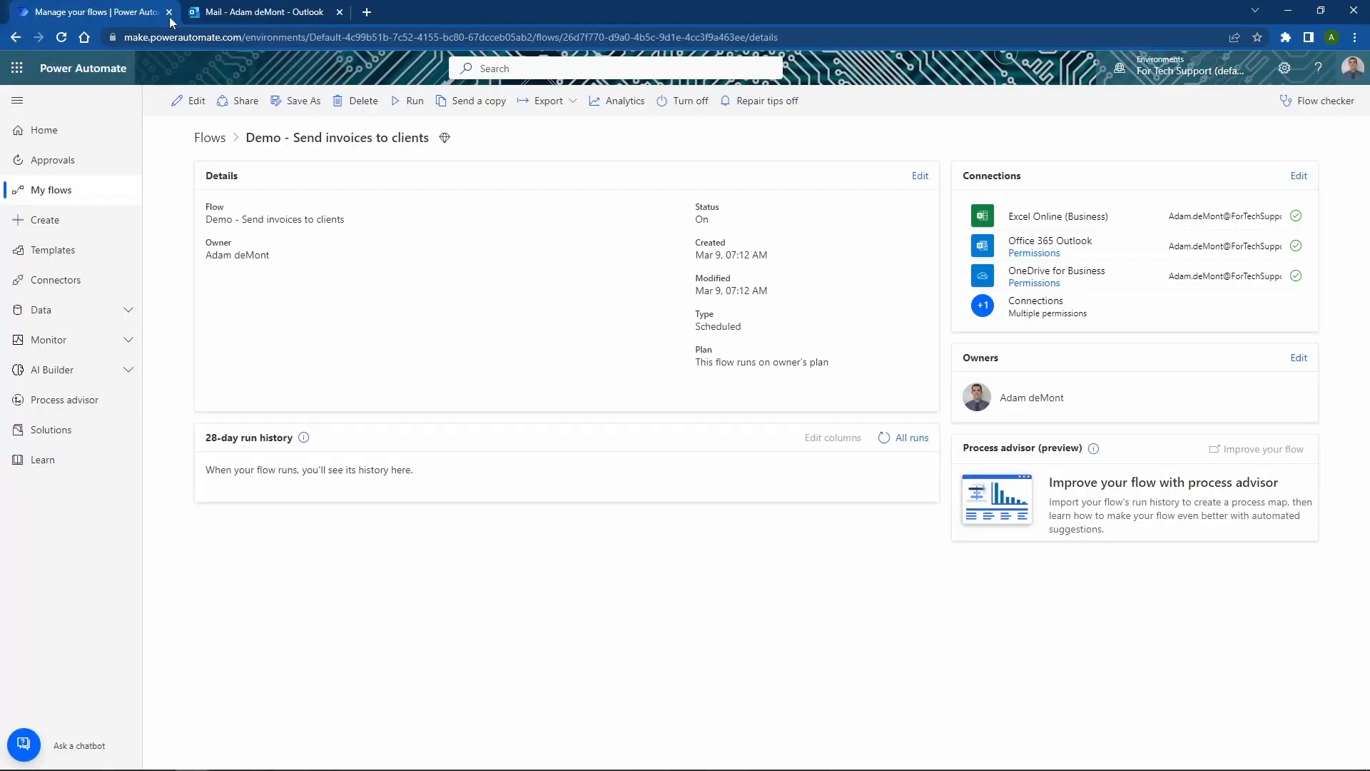
Open the "Demo - Send invoices to clients" flow for editing and expand the Recurrence trigger's settings and advanced options.
click(189, 102)
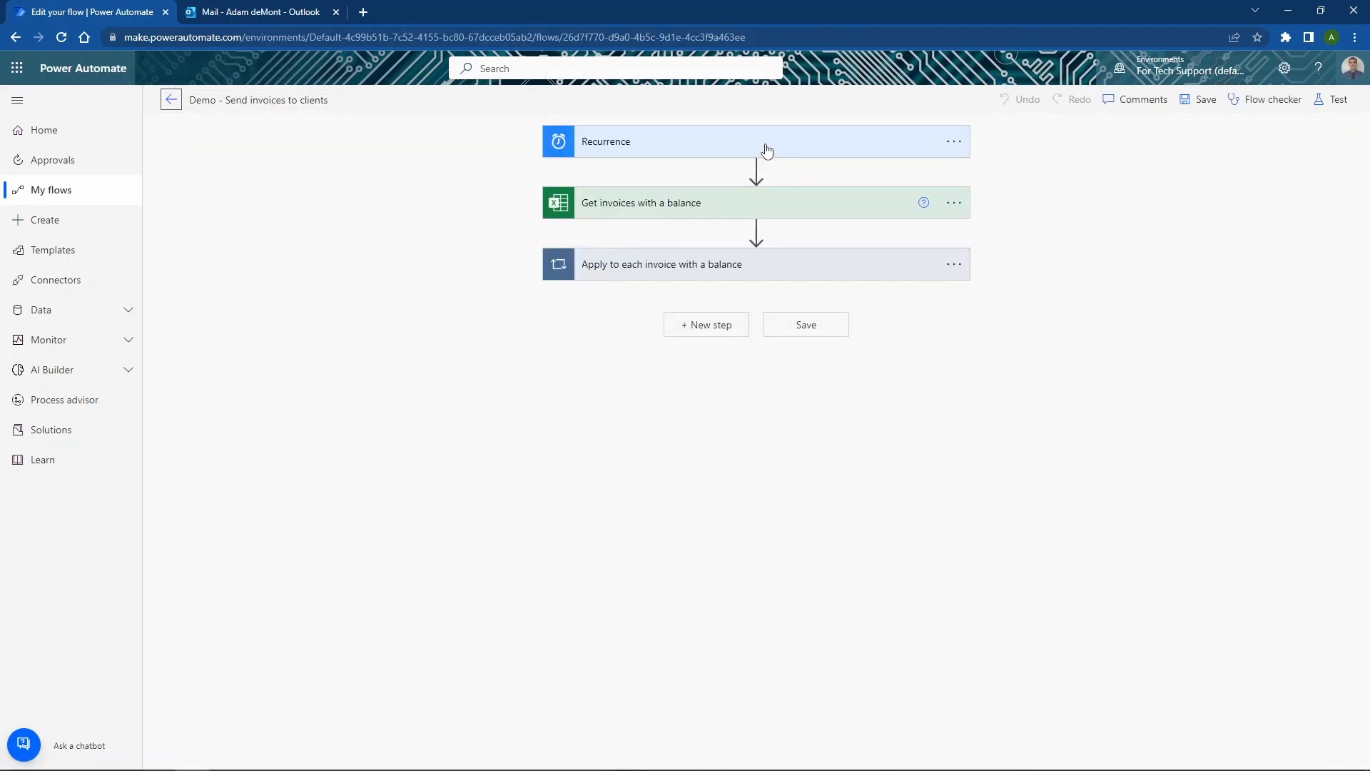
click(705, 158)
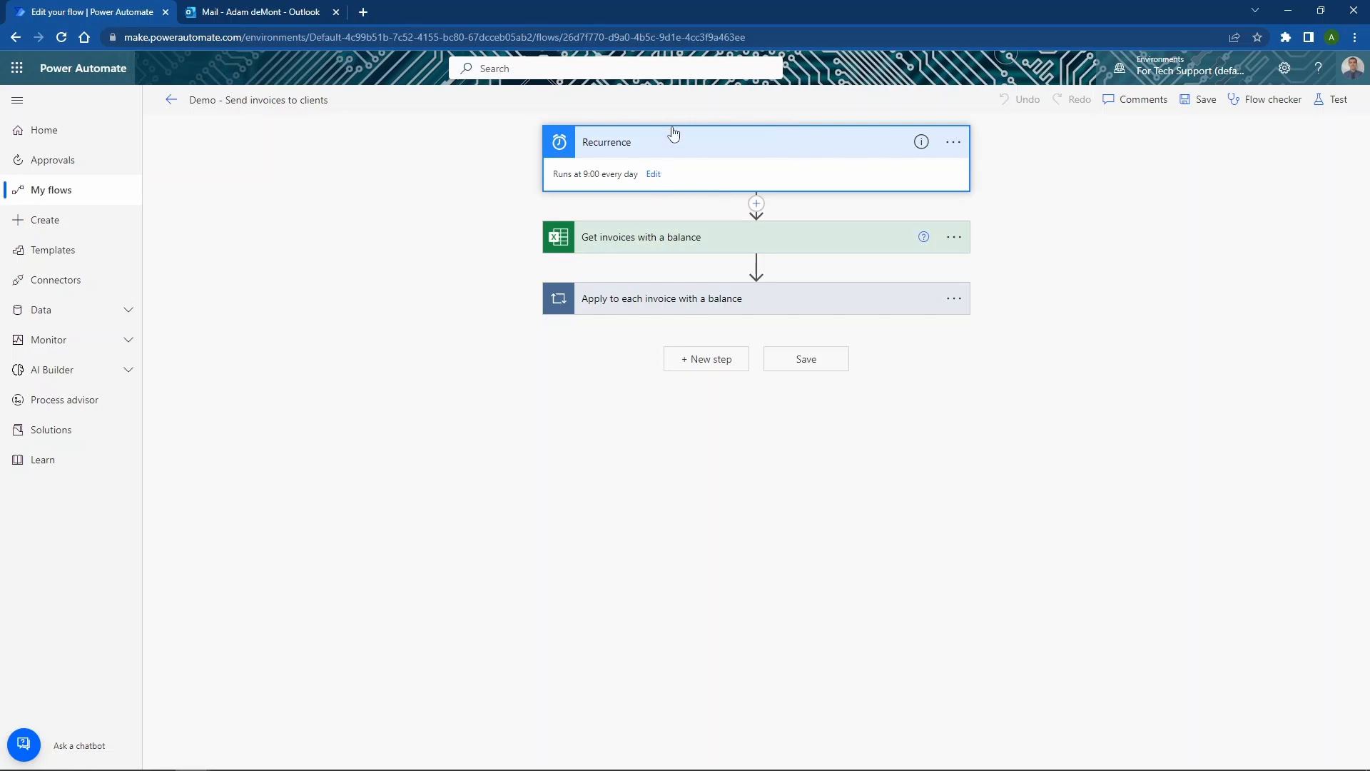
click(653, 174)
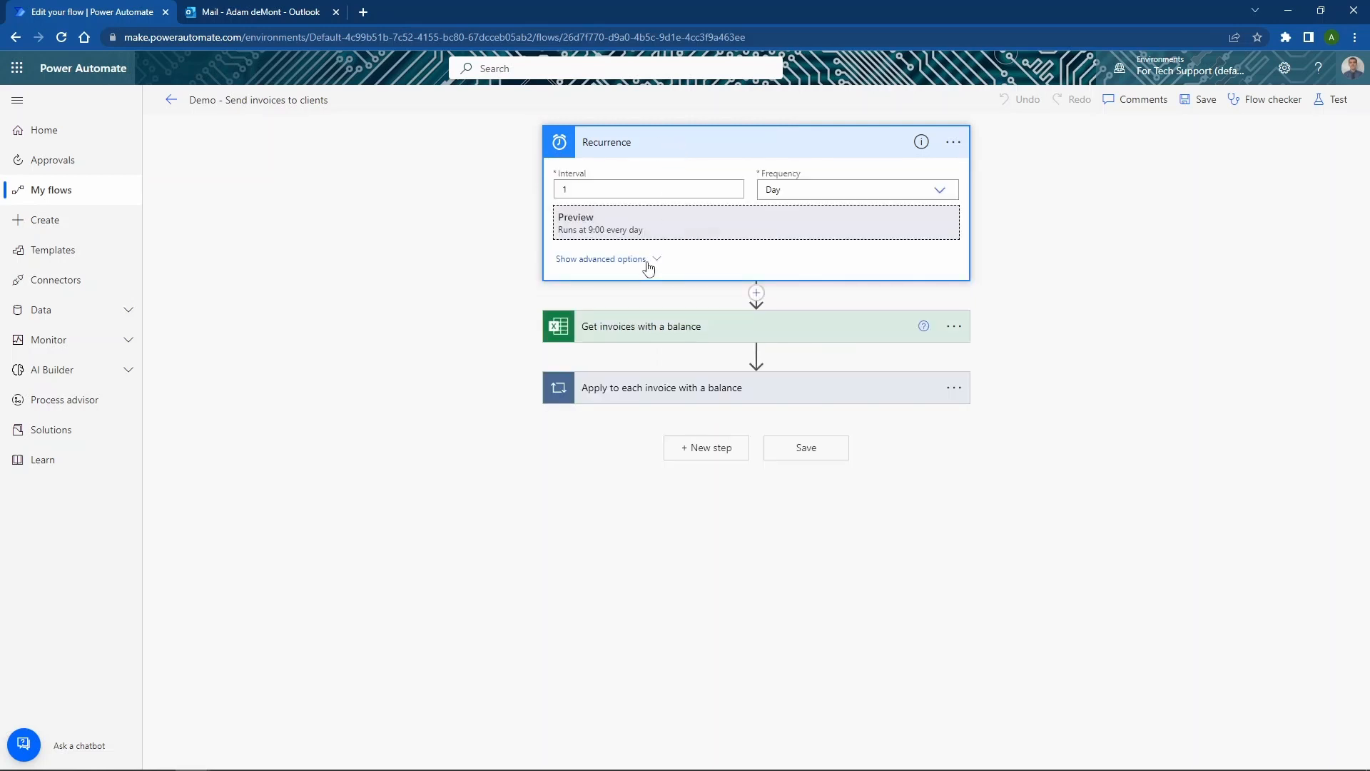
click(649, 263)
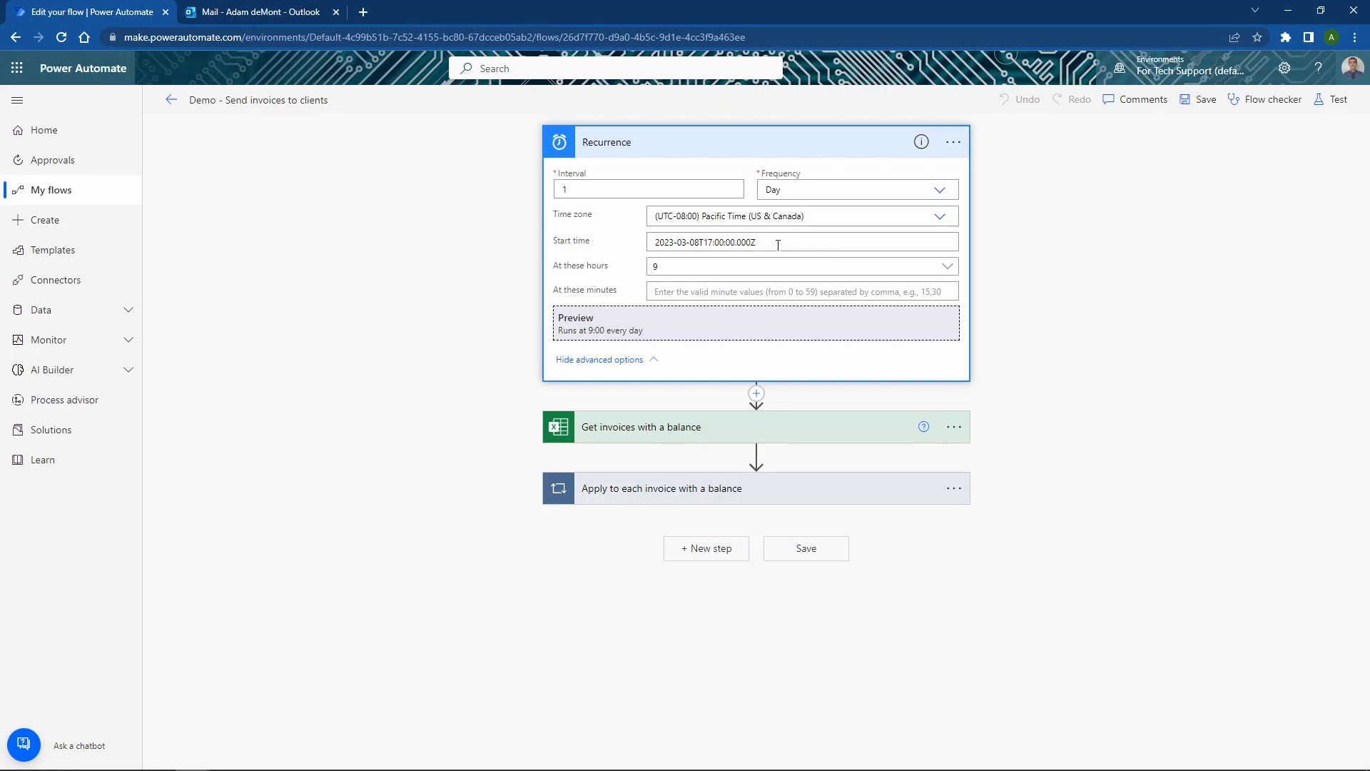
Review the Recurrence trigger's available hours and frequency choices without changing them, and collapse the trigger.
click(667, 268)
scroll(756, 423, down, 1)
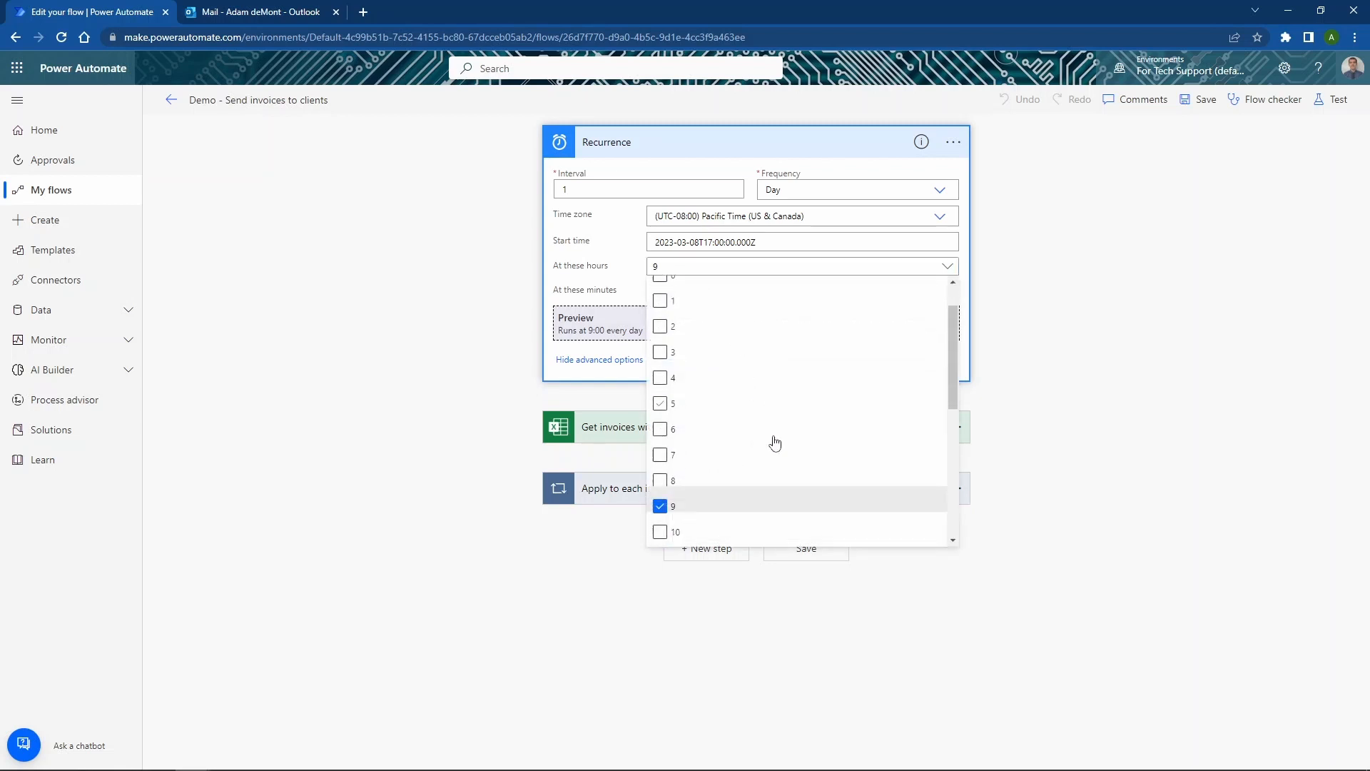
scroll(757, 435, down, 1)
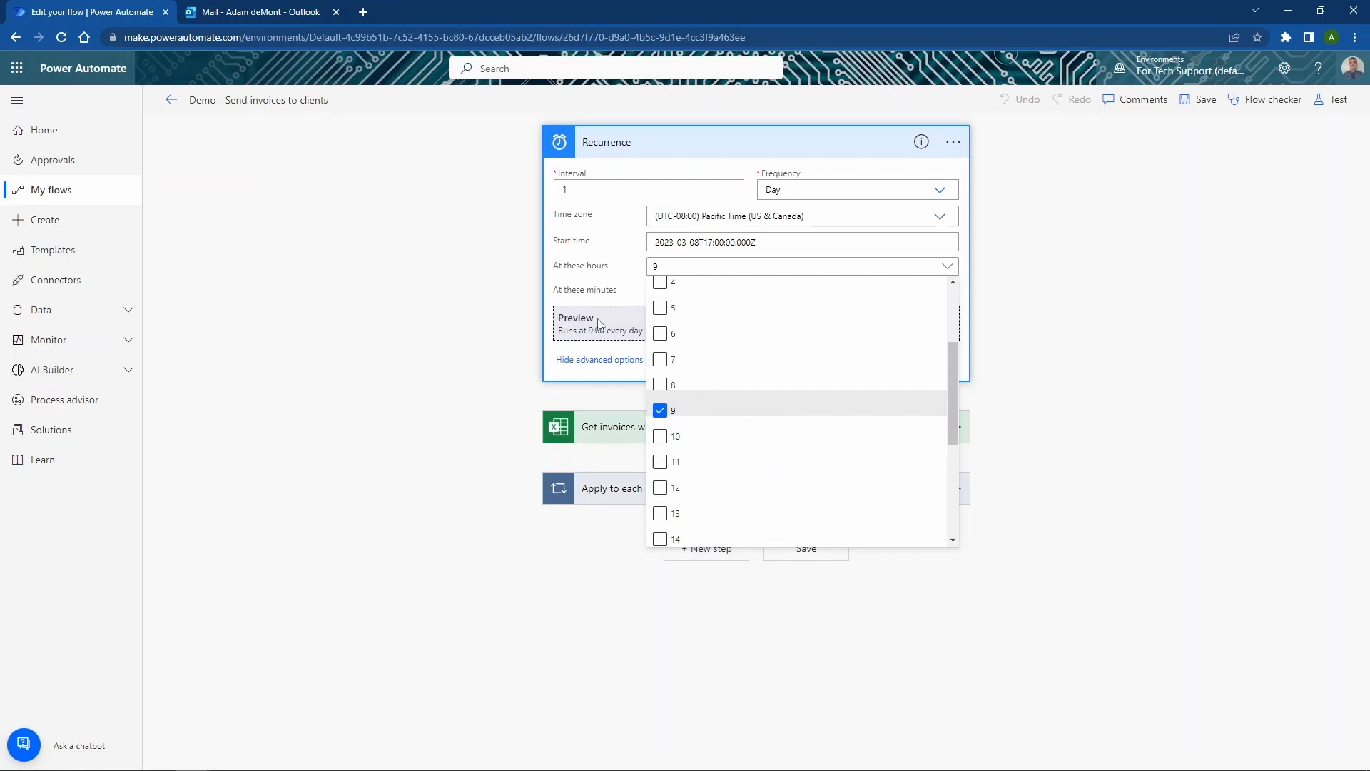
click(252, 329)
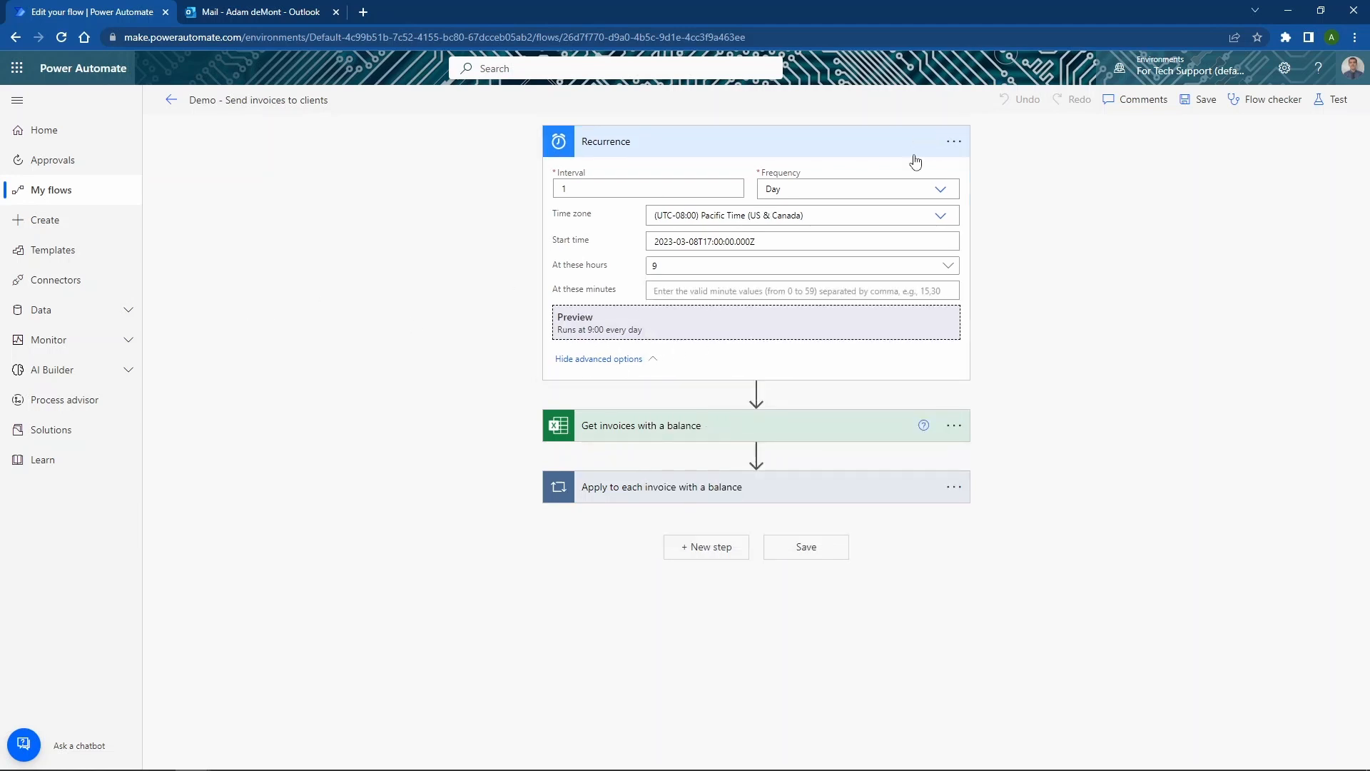
click(778, 191)
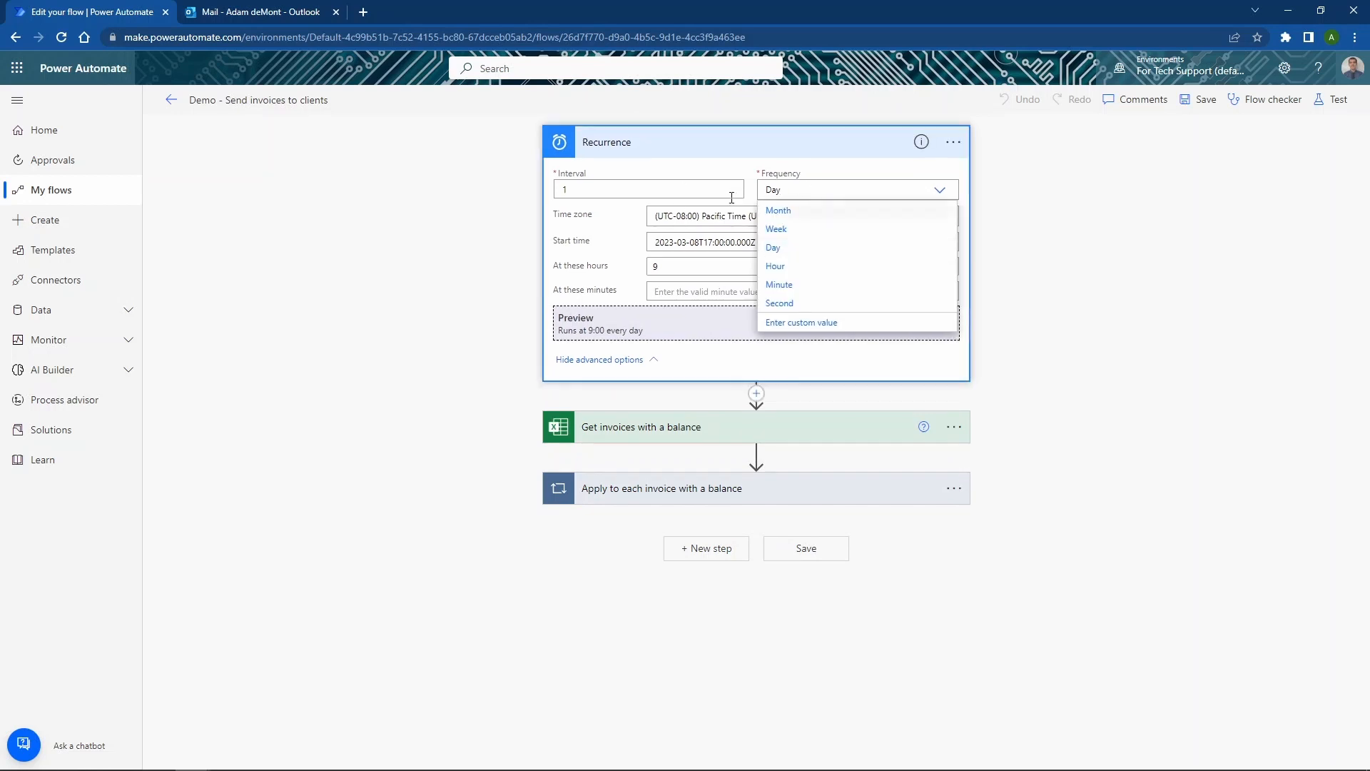
click(1101, 373)
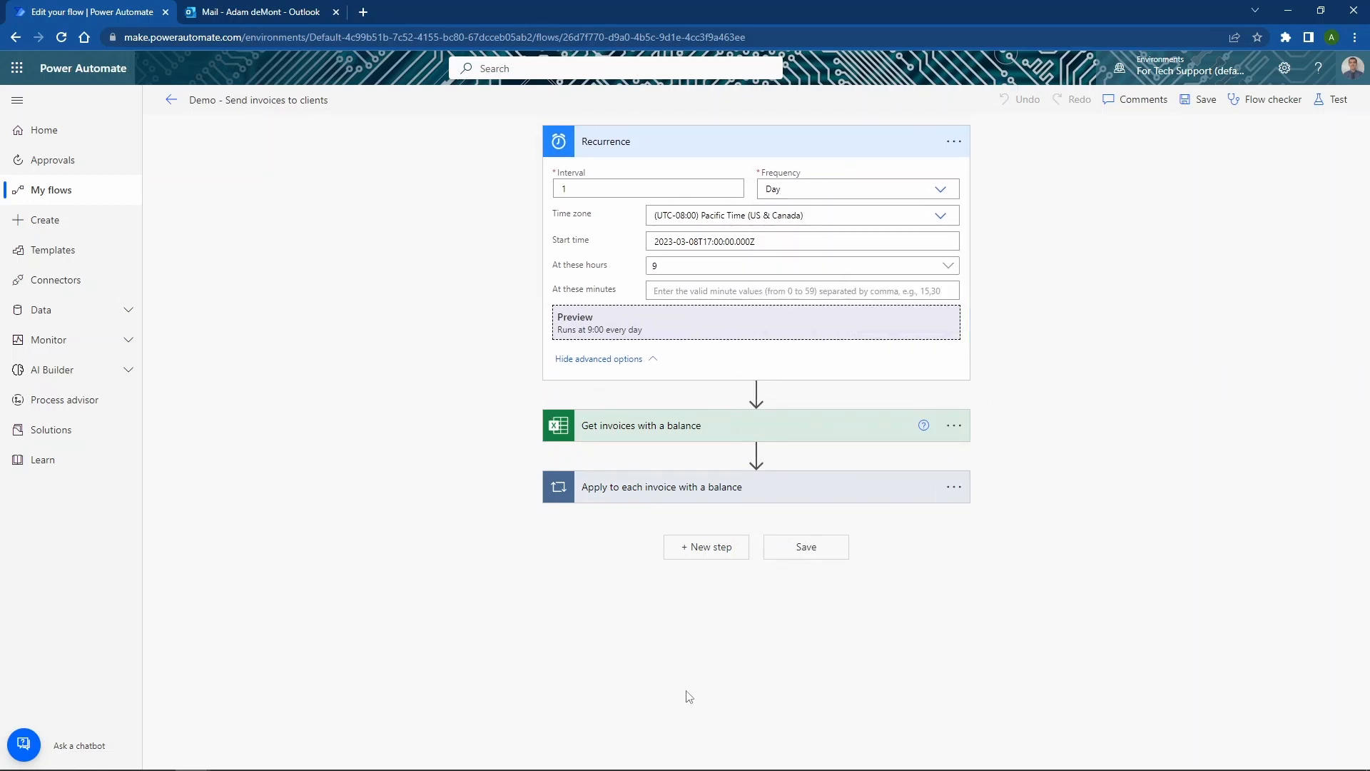
click(747, 149)
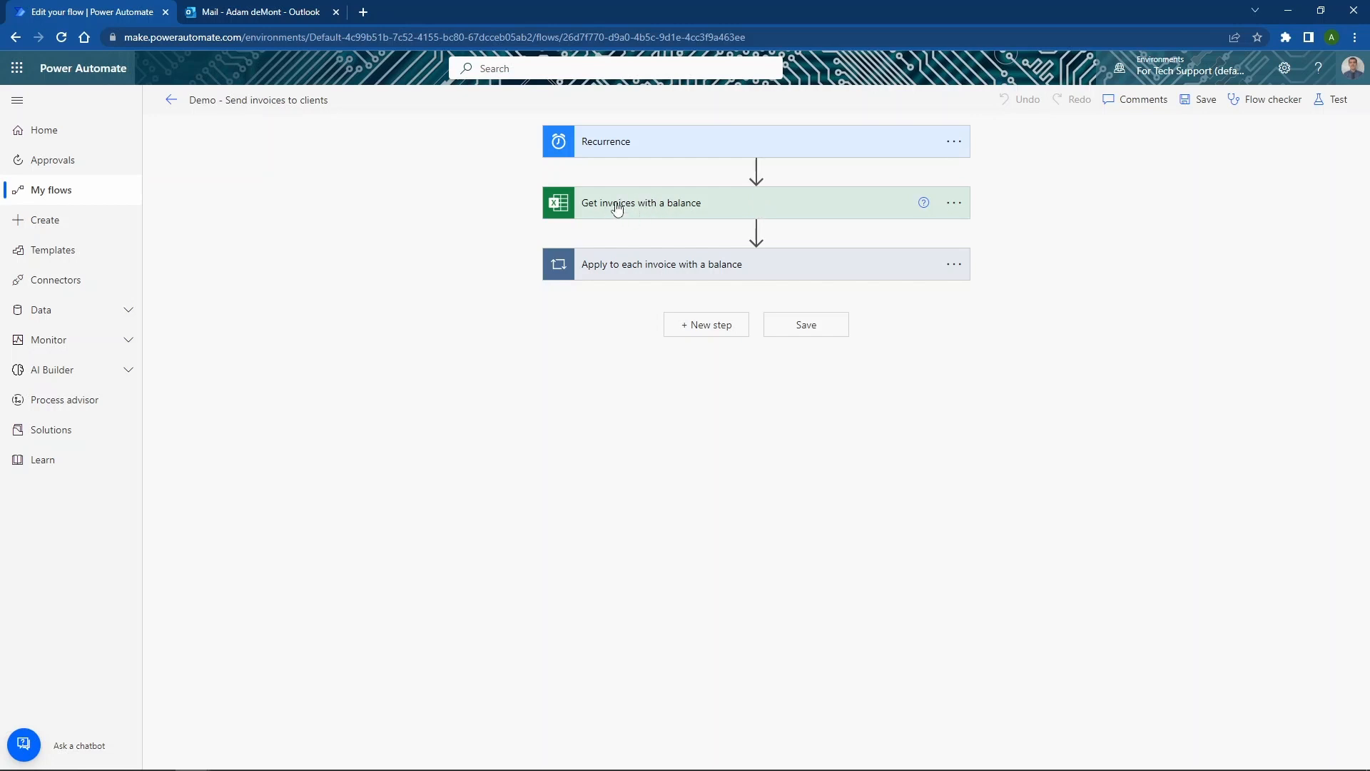
Examine the table and advanced options of "Get invoices with a balance", comparing them with the Balance column in Invoices.xlsx.
click(675, 208)
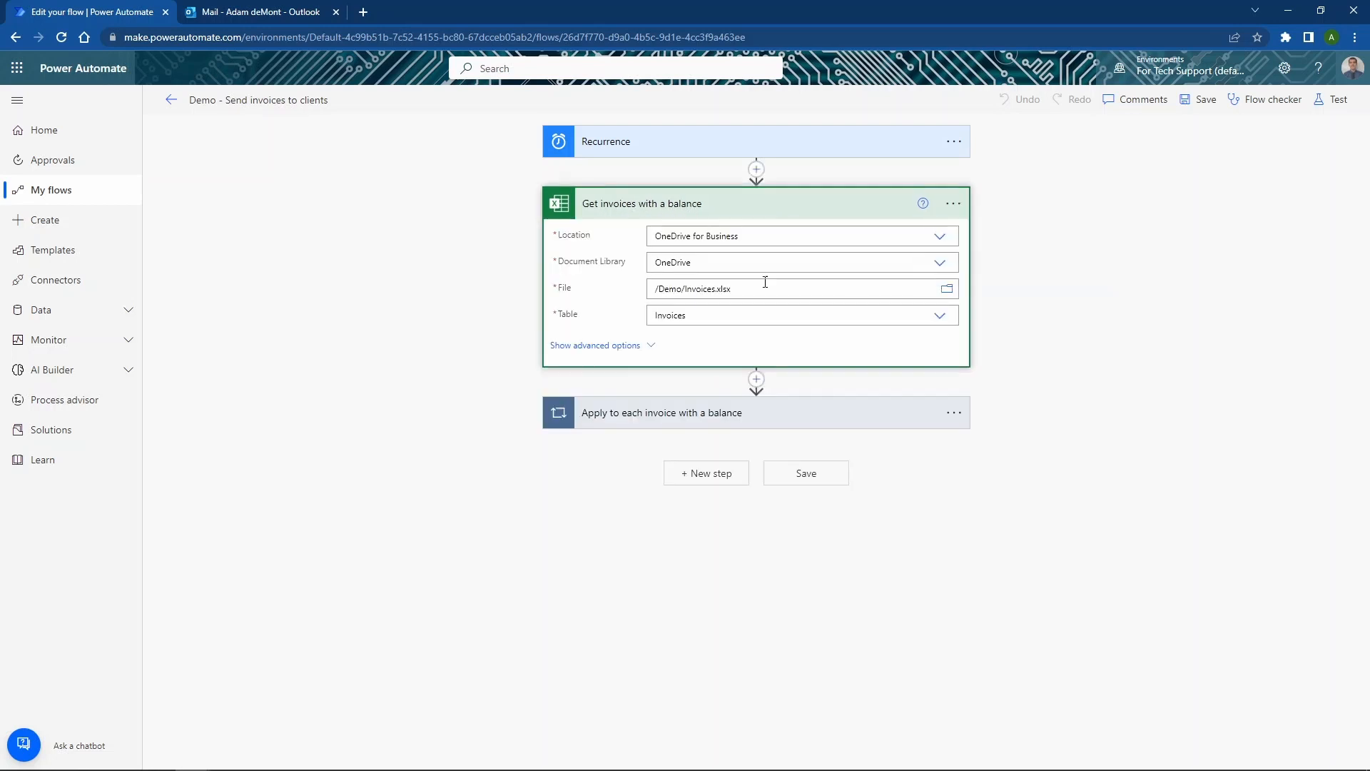
click(667, 317)
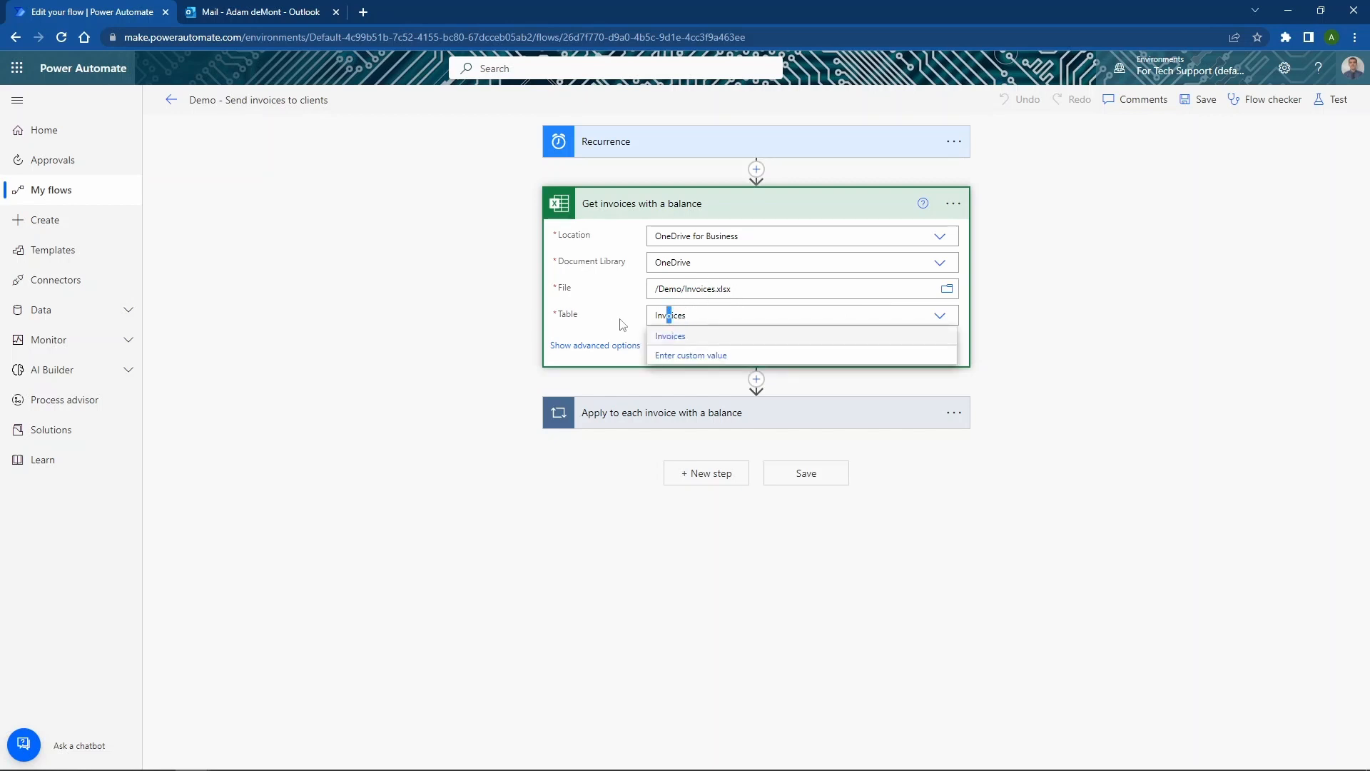
click(675, 336)
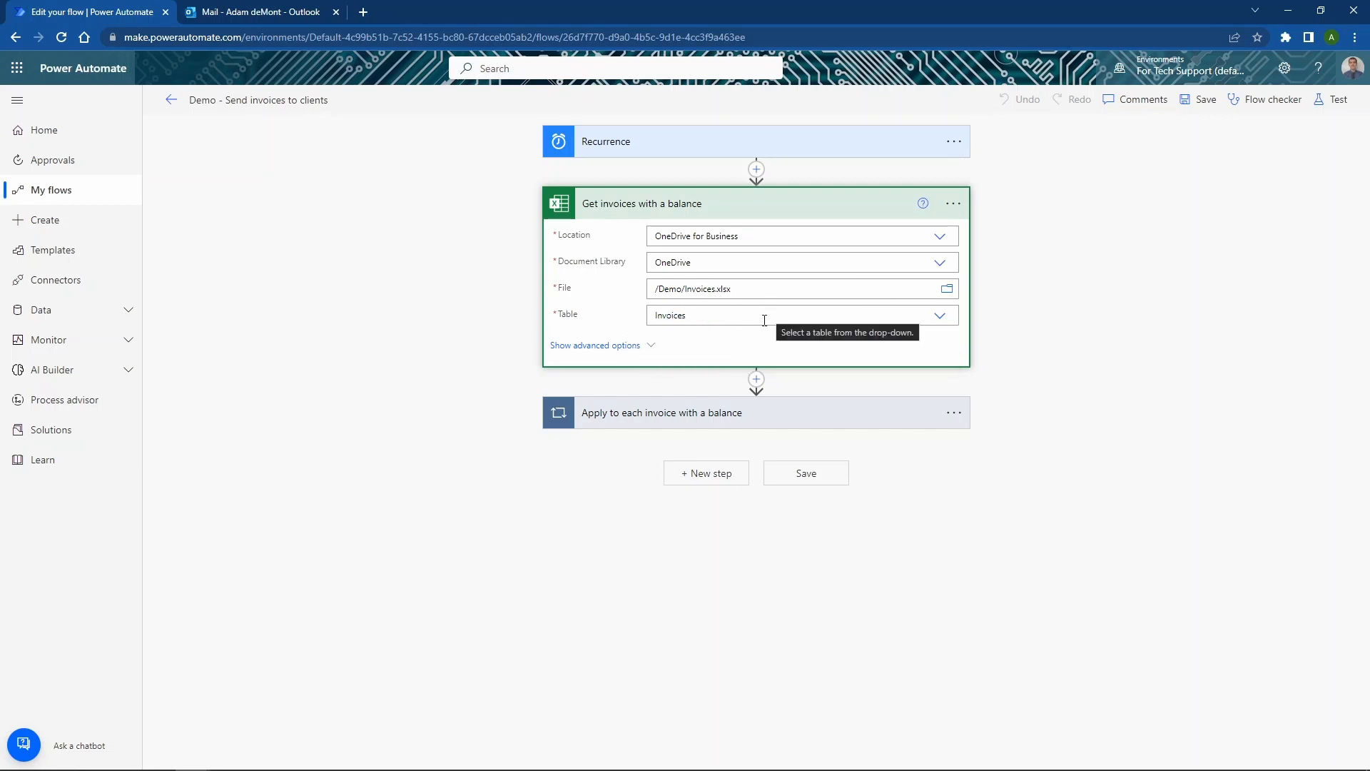
click(640, 348)
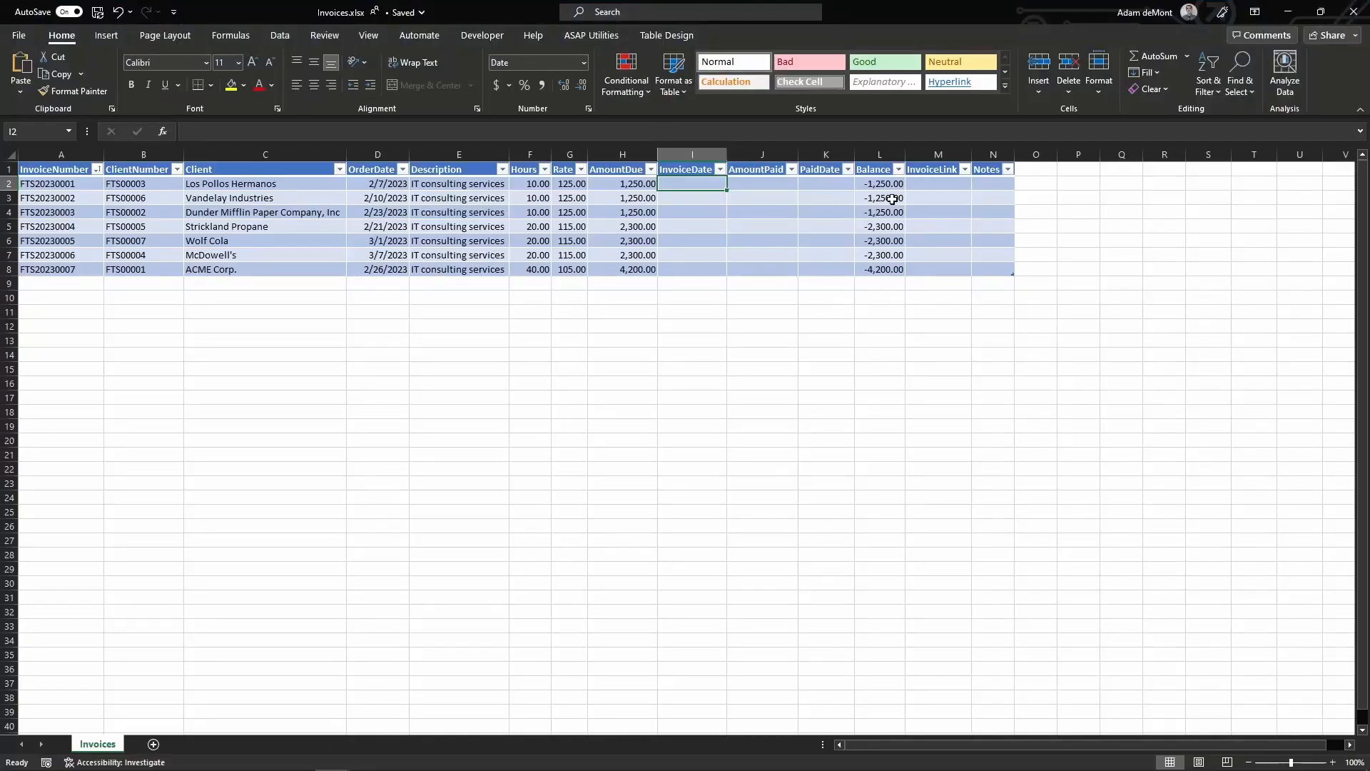
drag(885, 185, 883, 271)
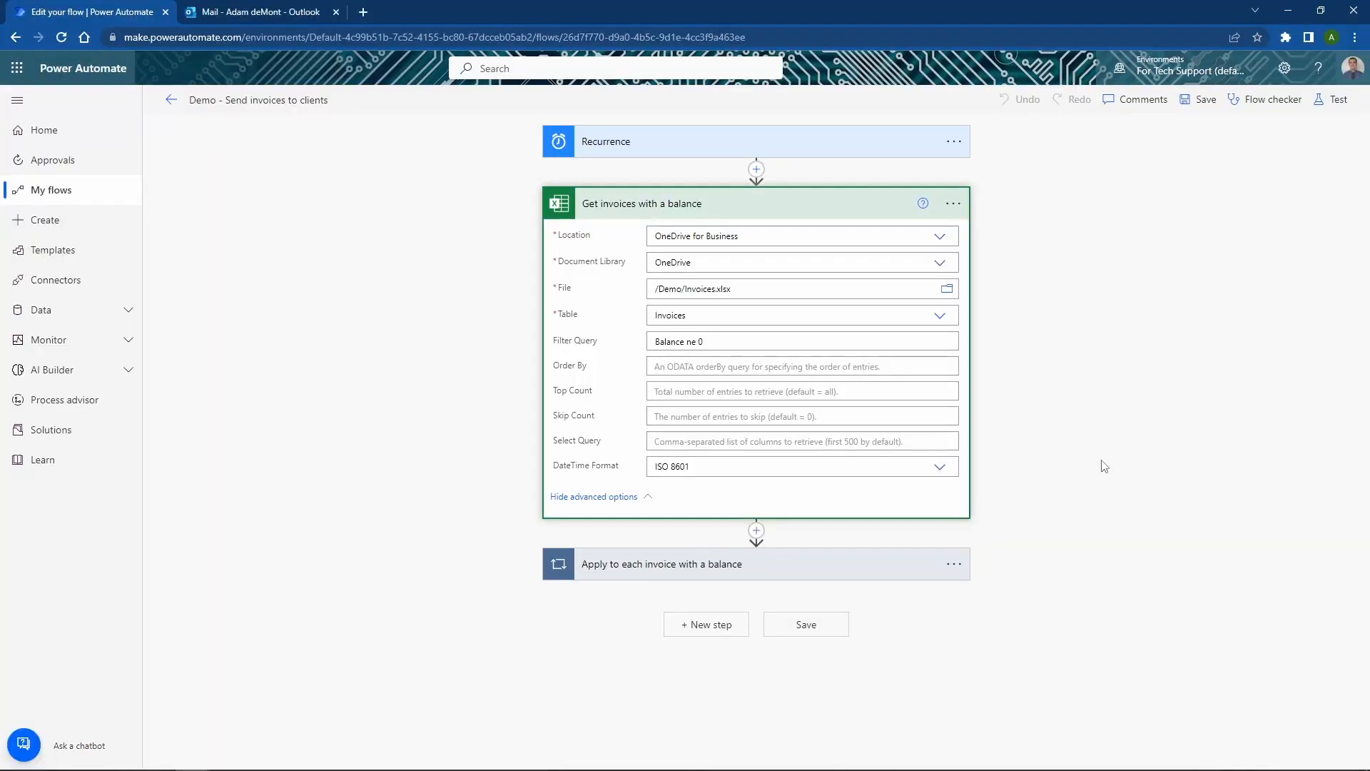
Review the DateTime Format choices of "Get invoices with a balance" without changing them, and collapse the action.
click(1105, 462)
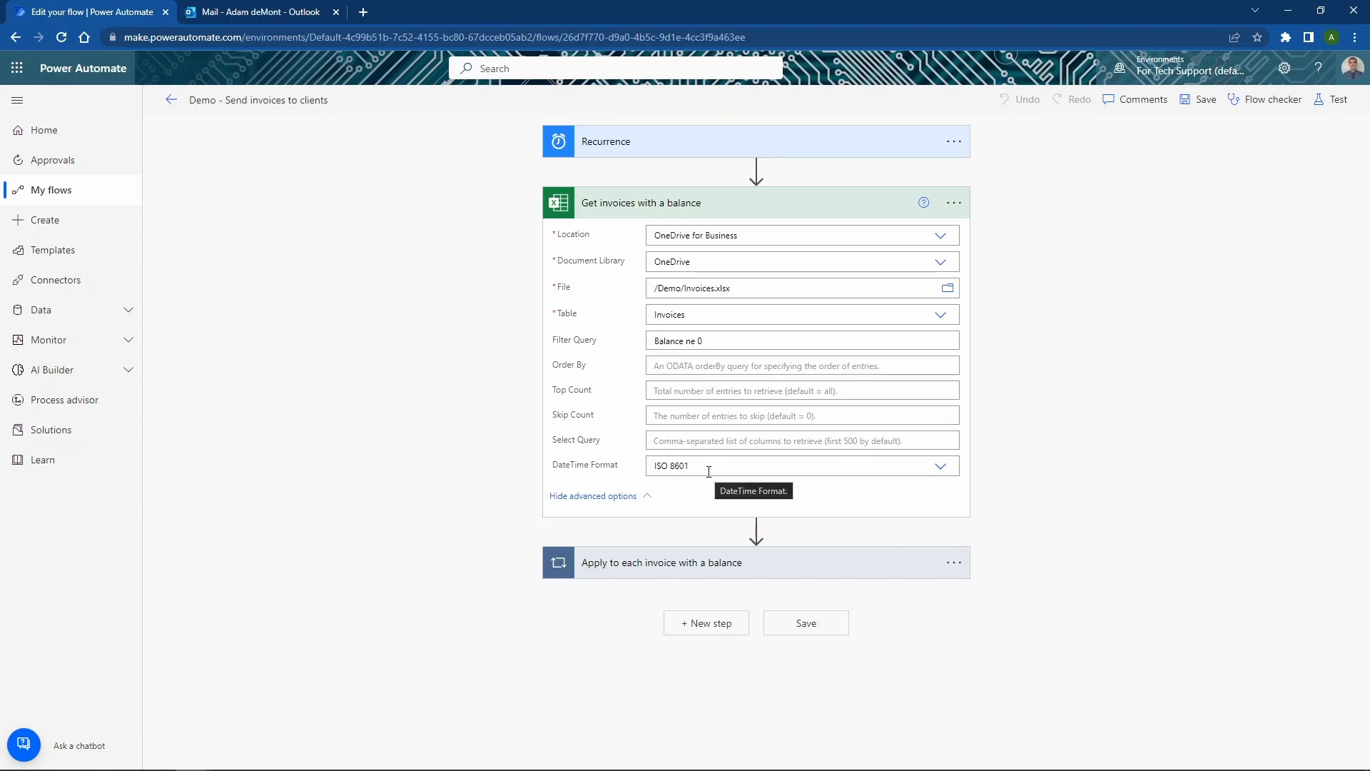
click(681, 471)
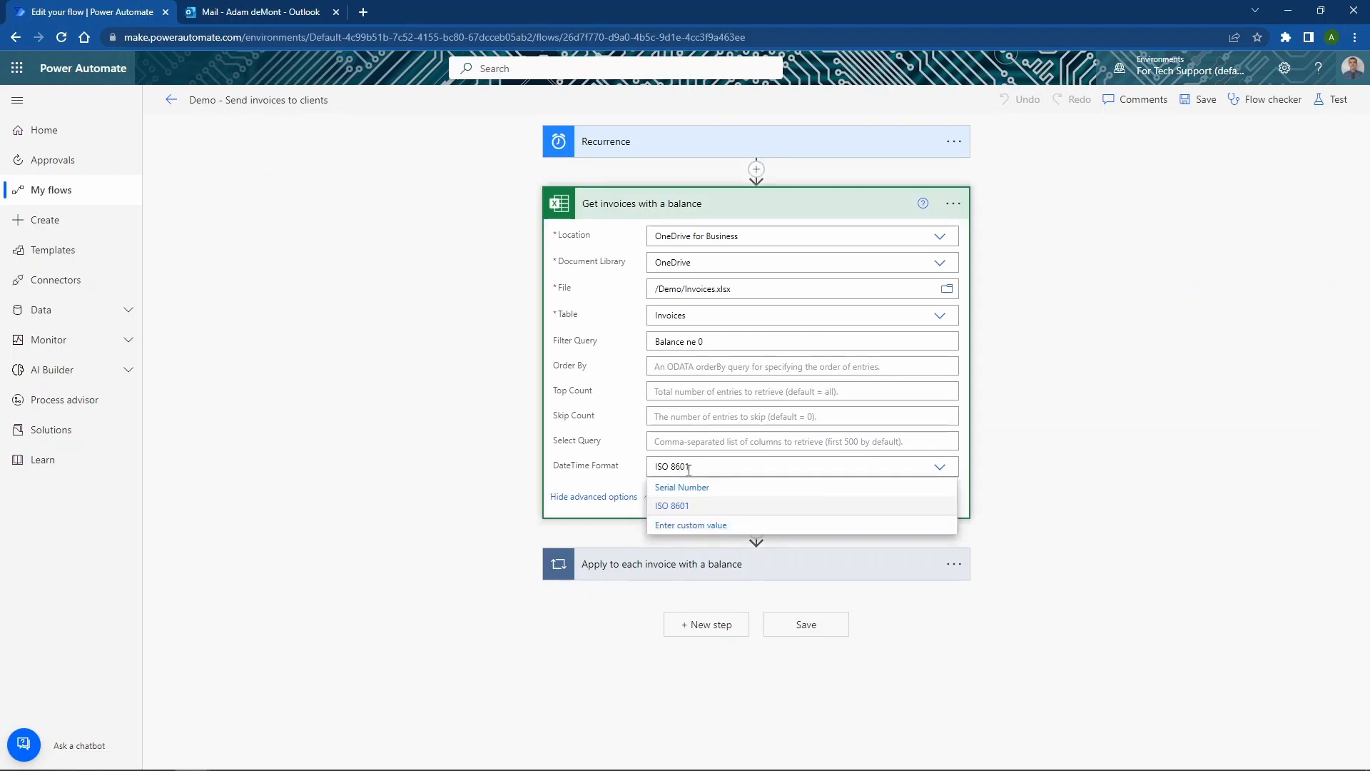
click(1072, 451)
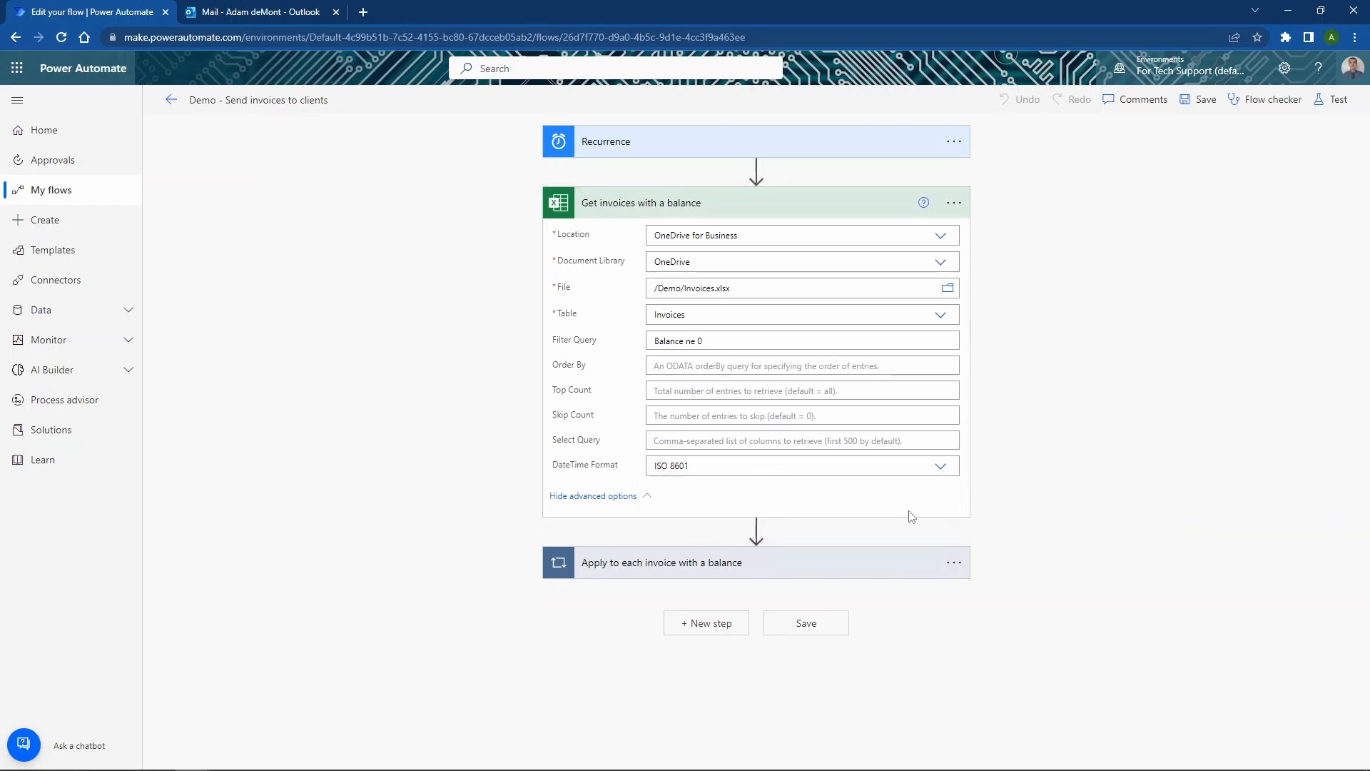
click(737, 202)
Expand the "Apply to each invoice with a balance" loop, its "Invoice not yet sent" condition and the "Get client contact information" action.
click(820, 269)
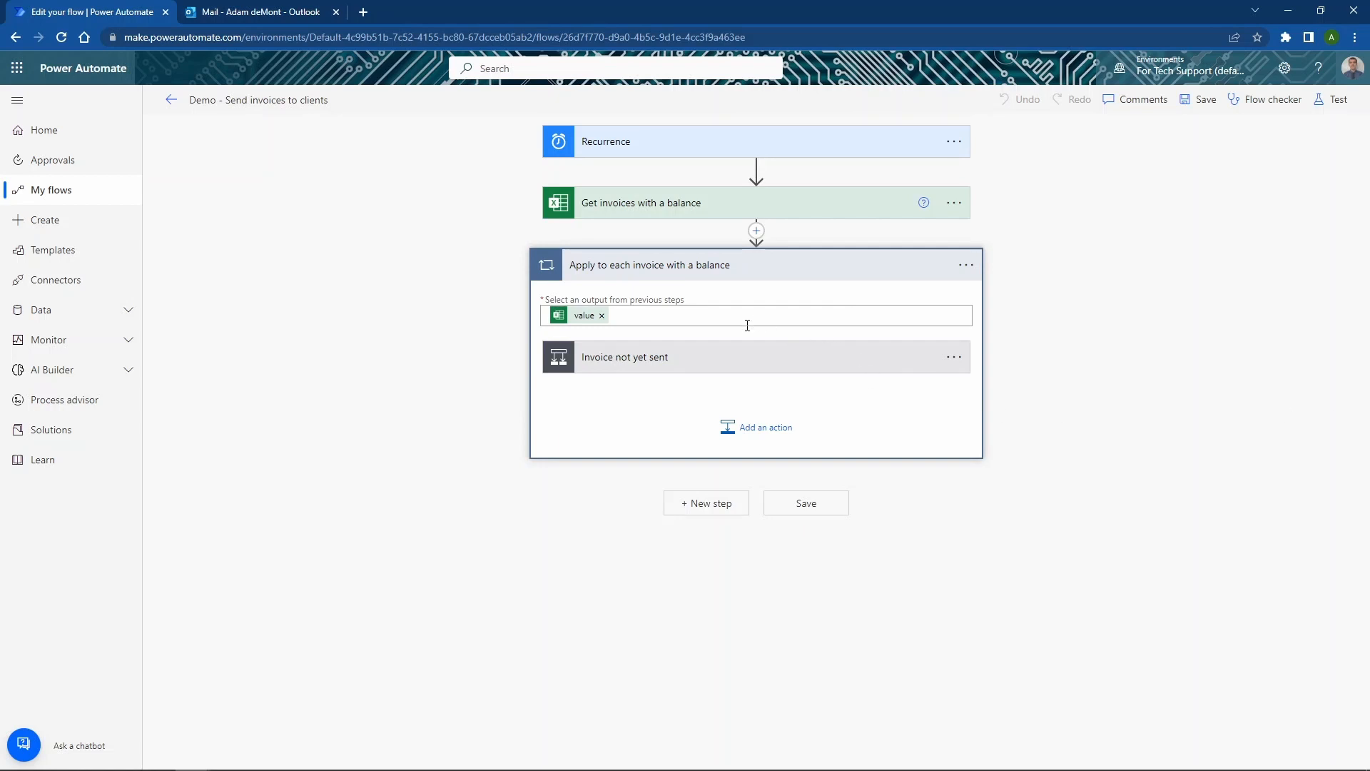
click(749, 360)
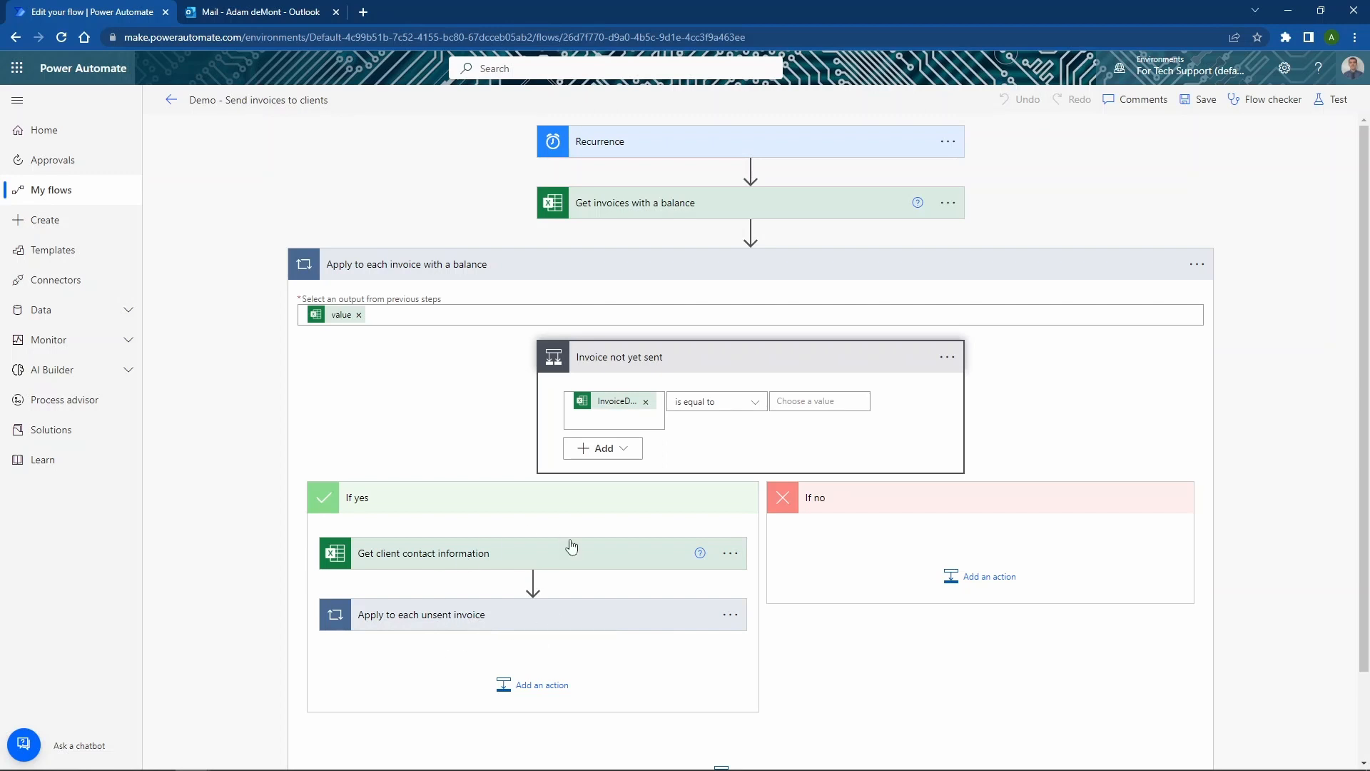
click(608, 560)
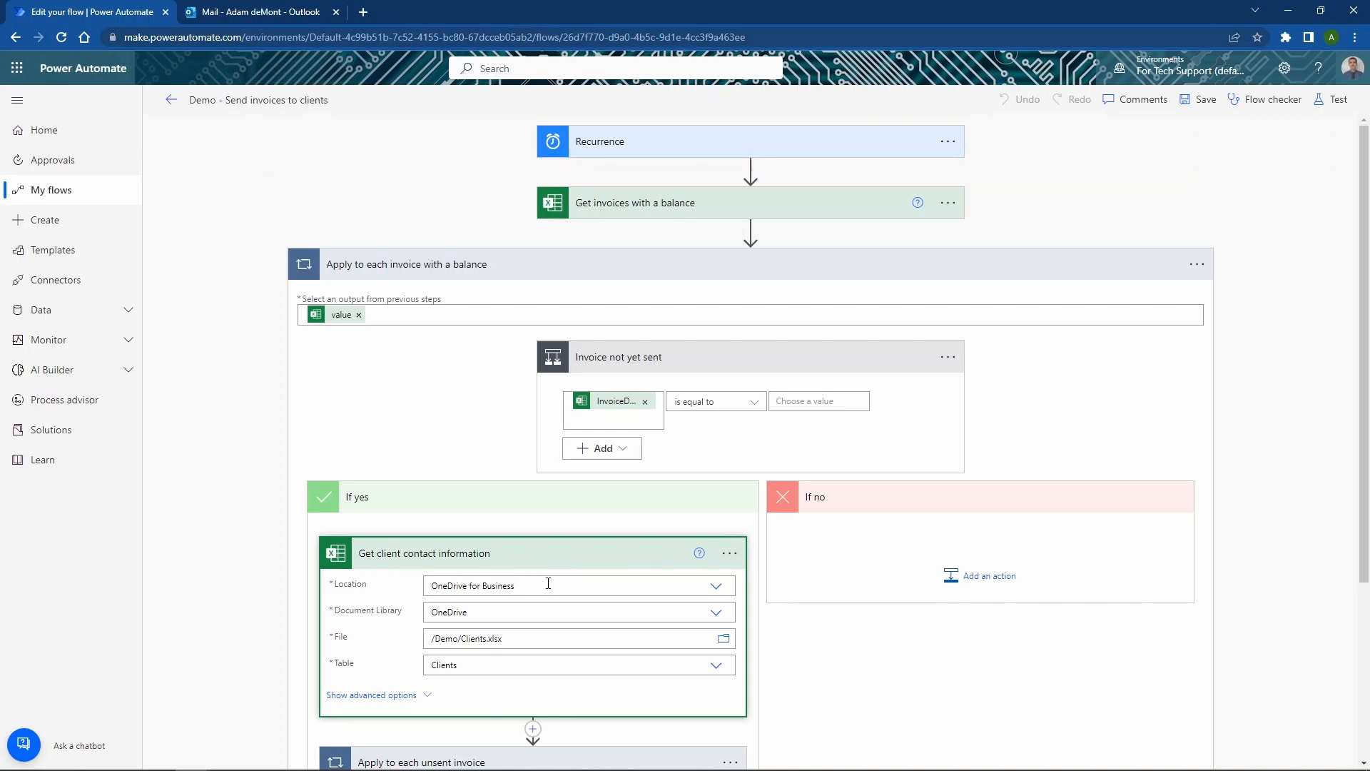
Examine the advanced options and ClientNumber filter query of "Get client contact information" against the condition above, and collapse the action.
scroll(787, 627, down, 3)
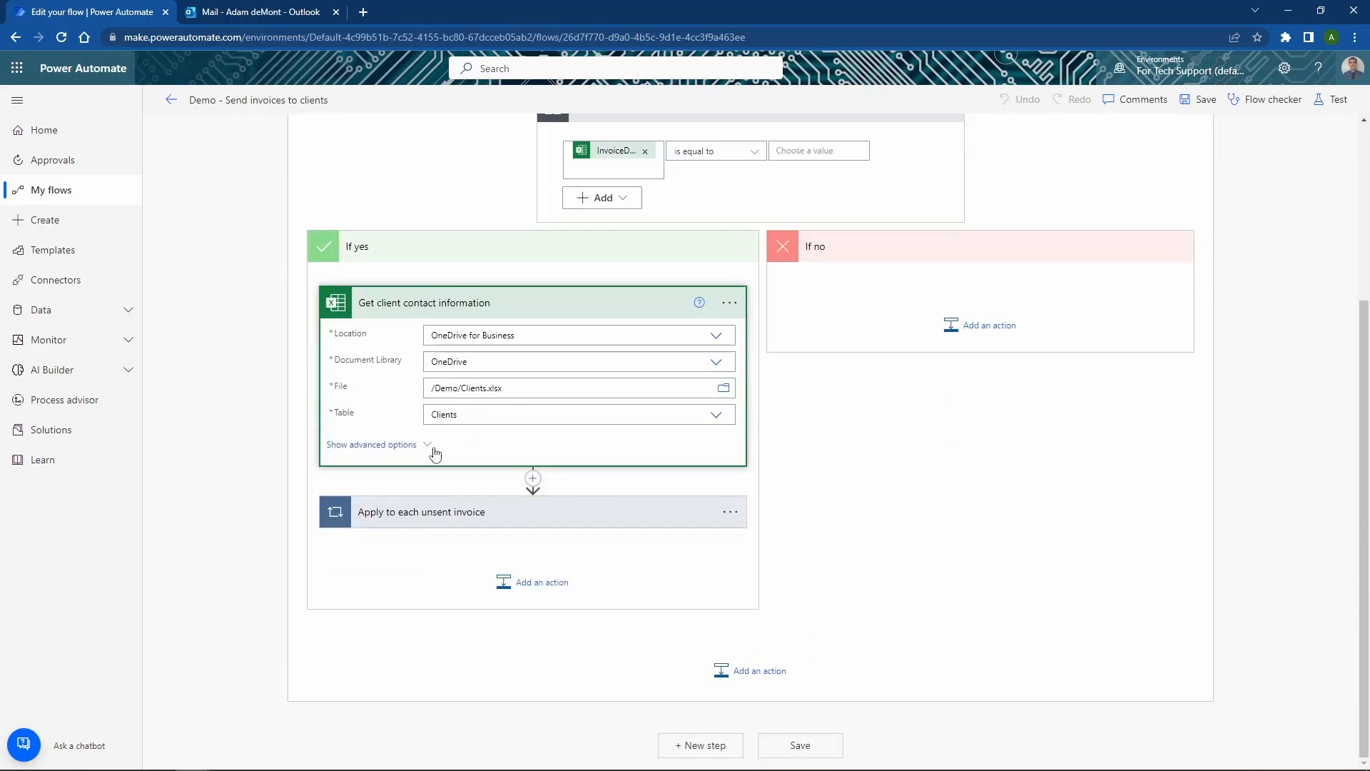
click(433, 450)
scroll(821, 489, down, 1)
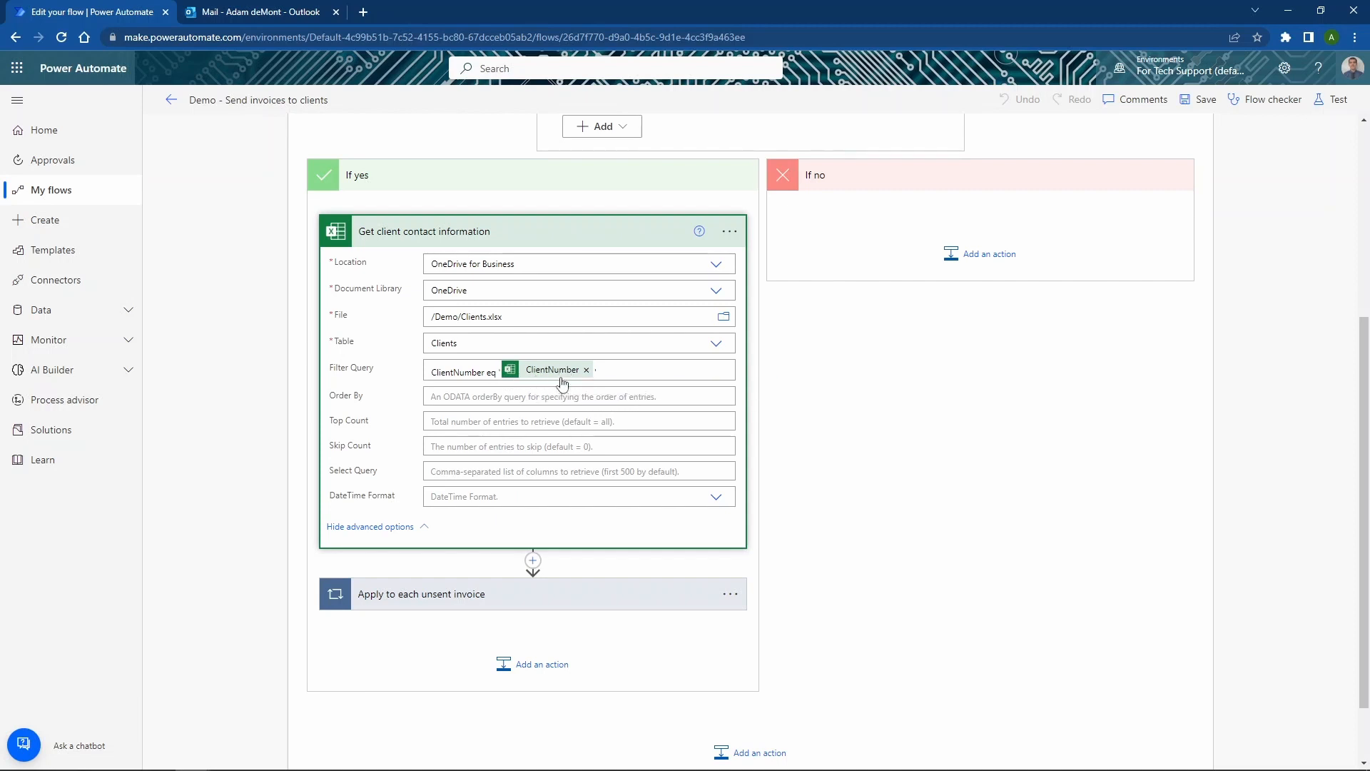
scroll(635, 431, up, 4)
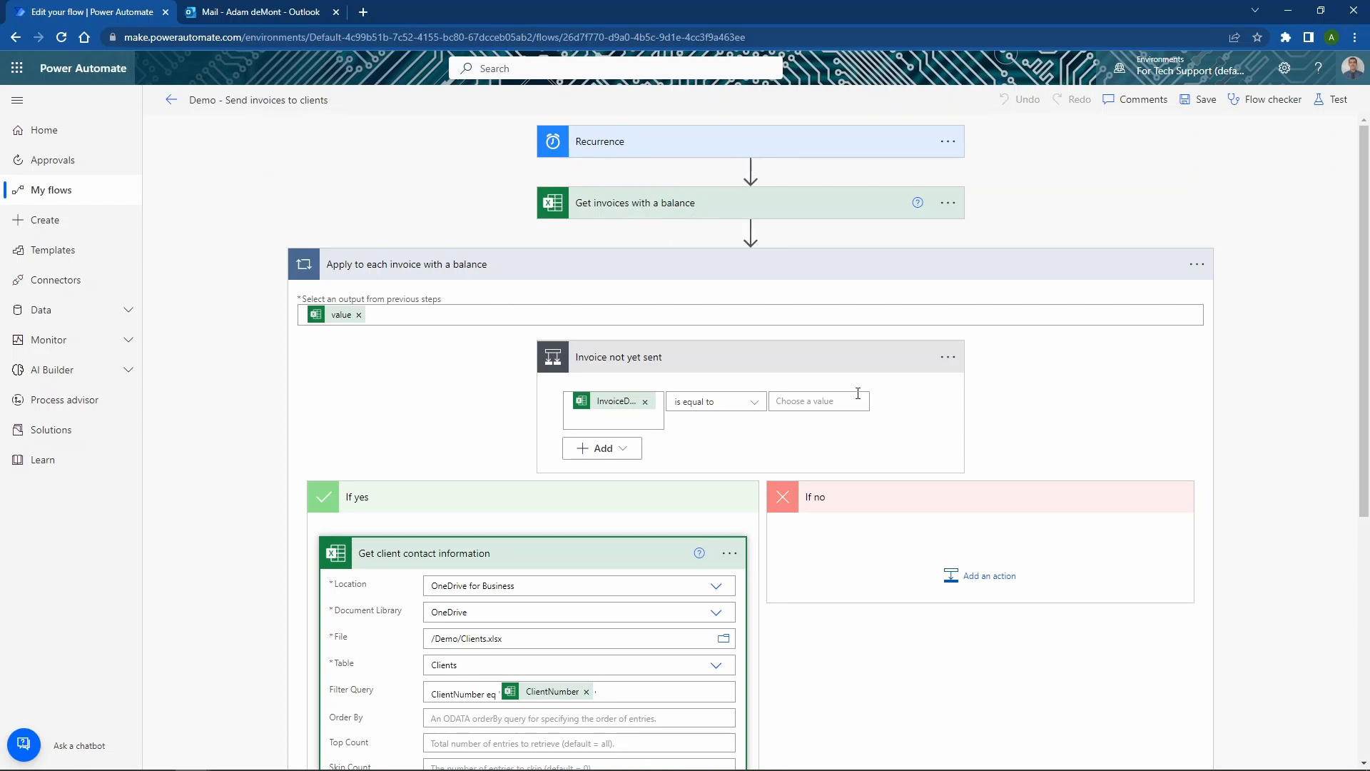
scroll(872, 433, down, 5)
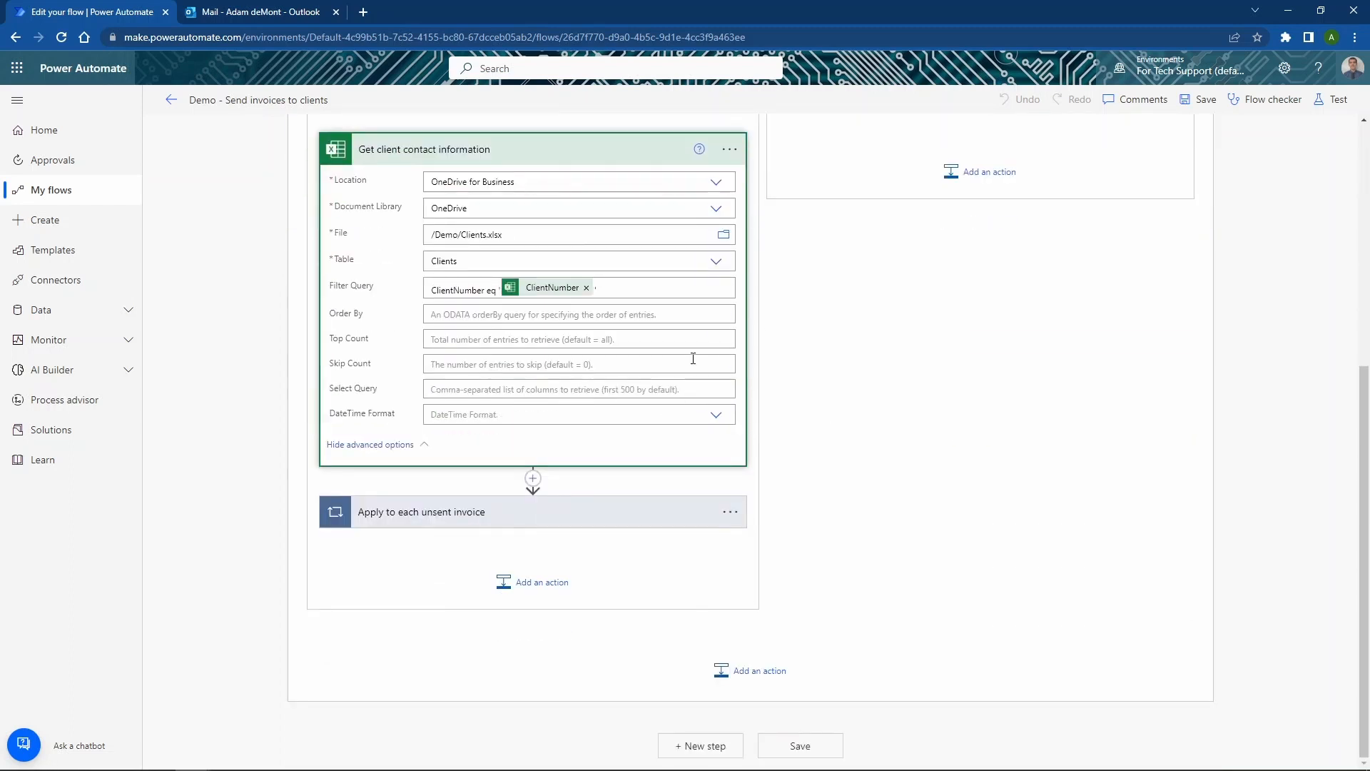
scroll(693, 359, up, 1)
click(591, 212)
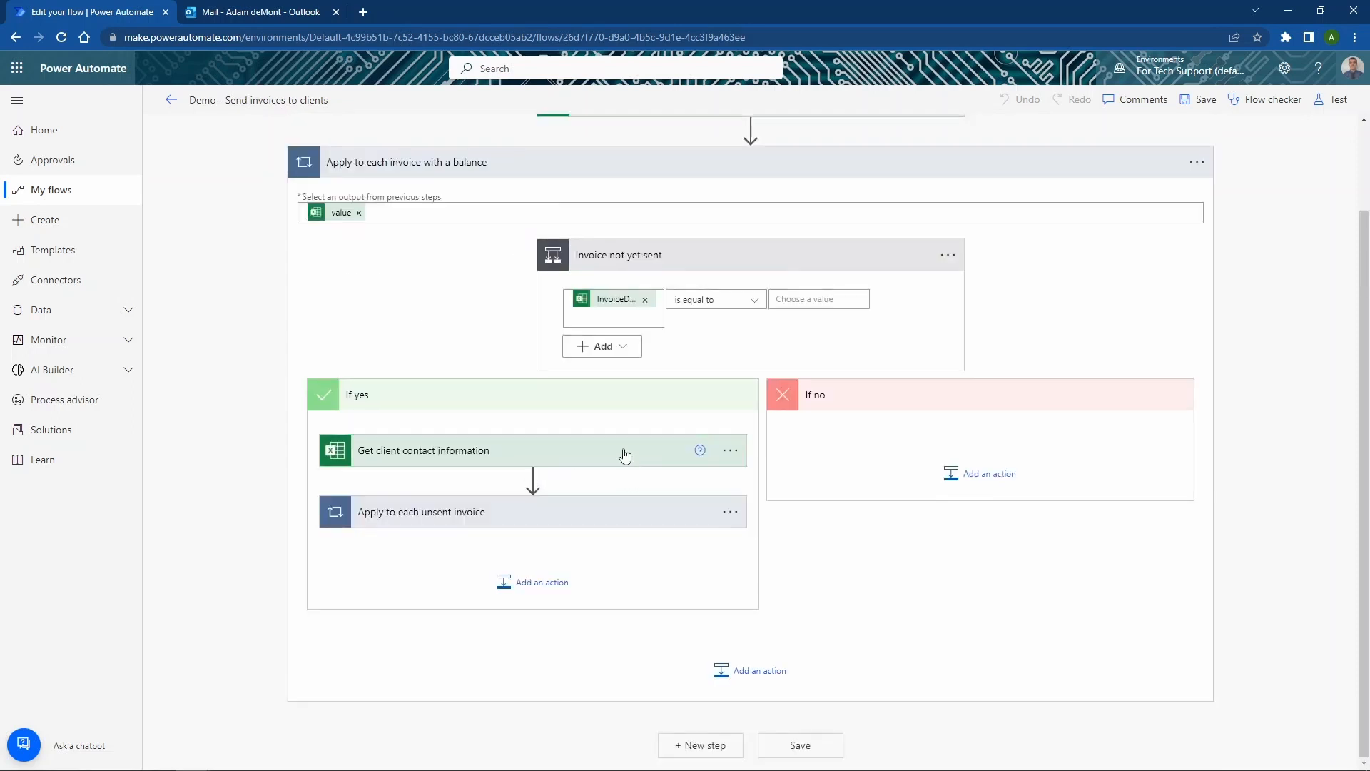
Expand the "Apply to each unsent invoice" loop and its "Populate a Microsoft Word template" action.
click(598, 512)
scroll(500, 518, down, 2)
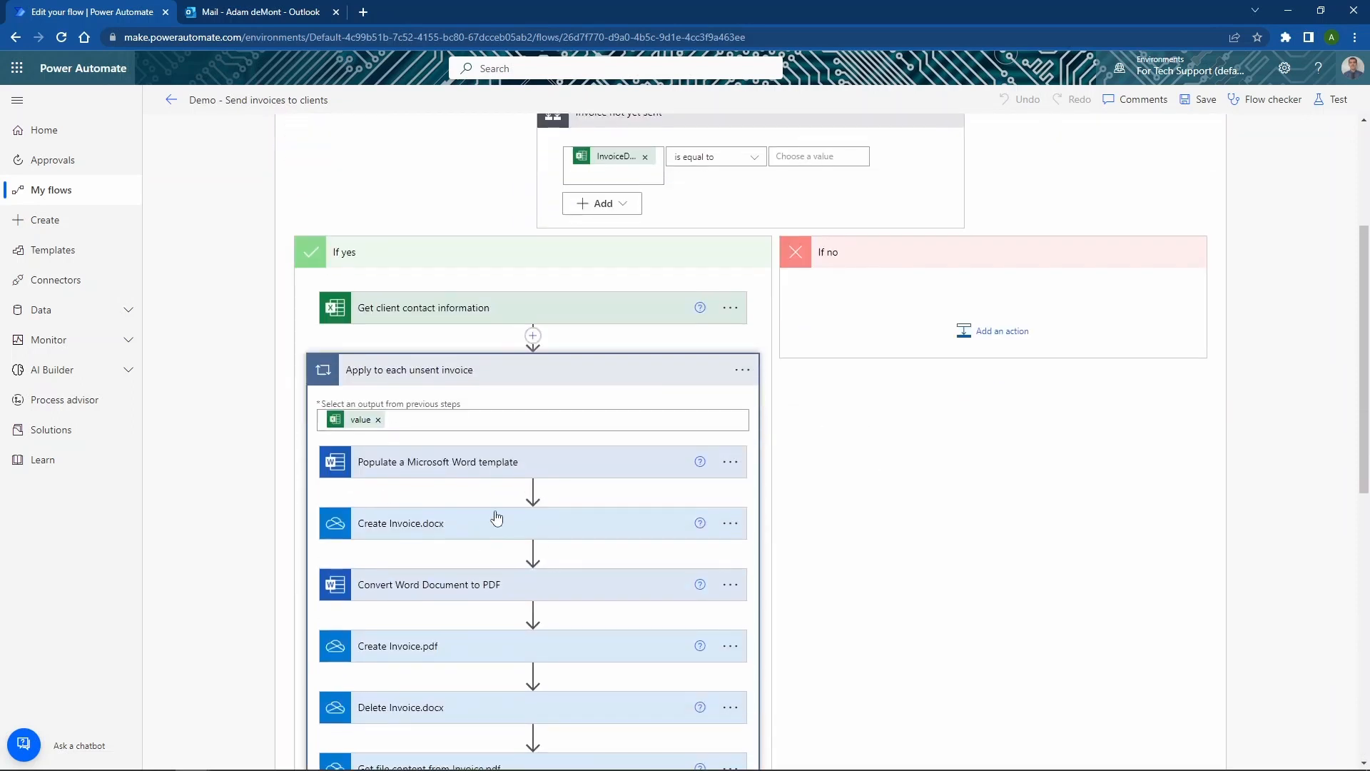
click(572, 469)
scroll(543, 475, down, 2)
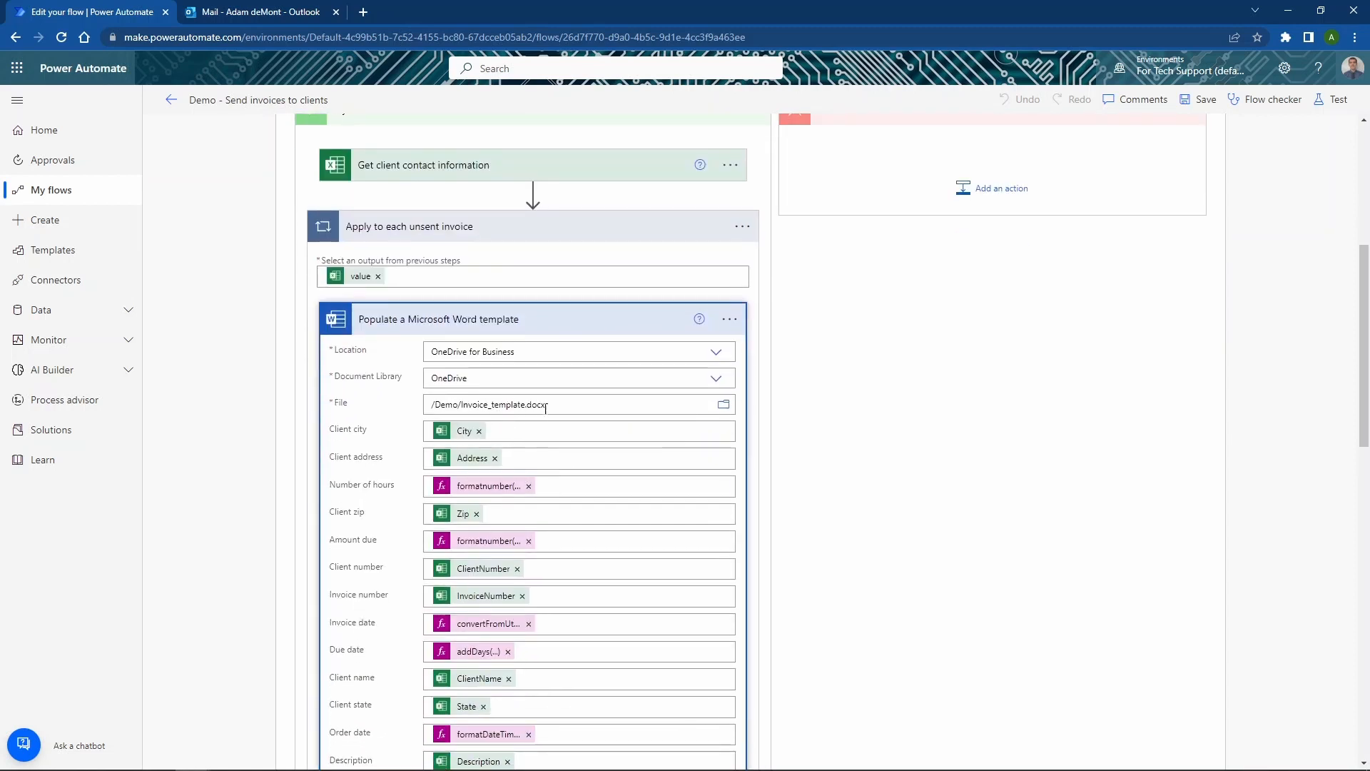
Open the dynamic content list for the template's Client city field and highlight the "Get client contact information" group heading.
scroll(491, 345, up, 1)
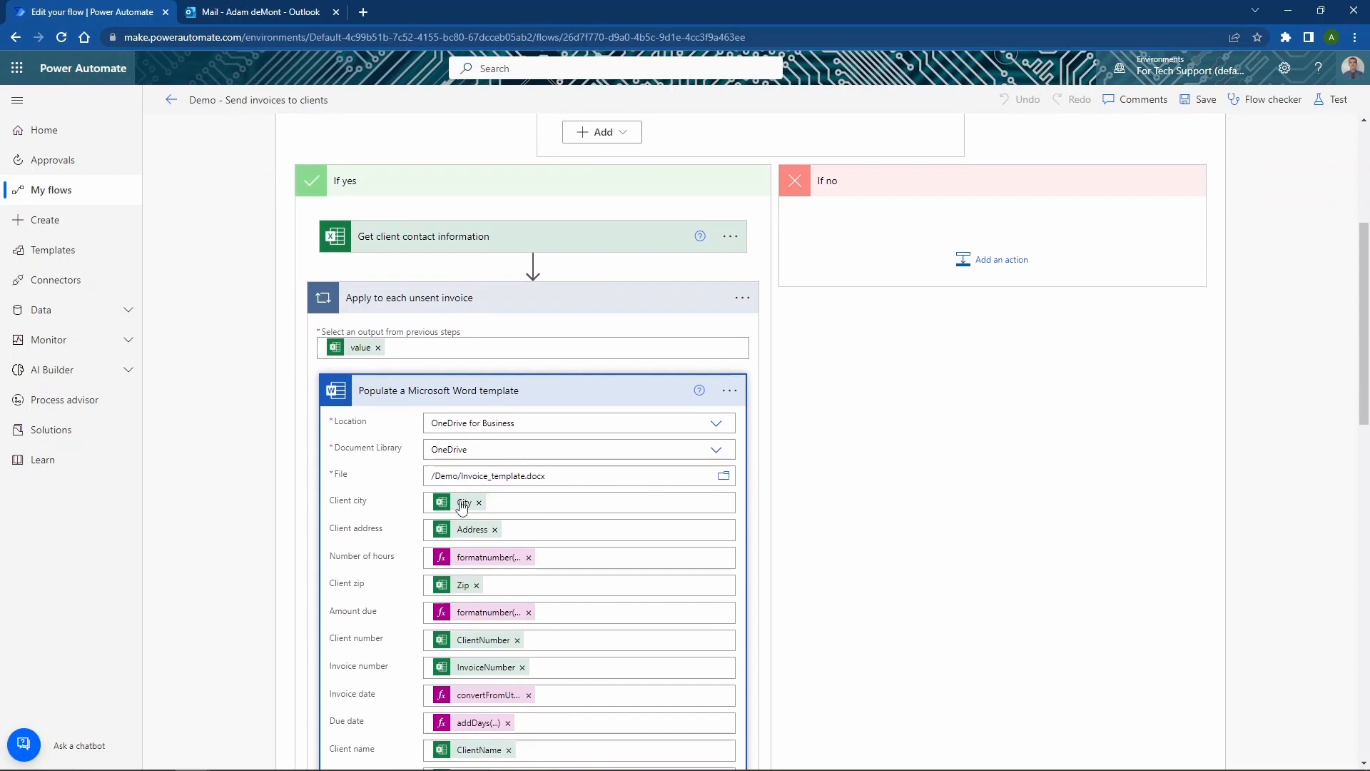
mouse_move(438, 507)
click(523, 505)
scroll(892, 685, down, 1)
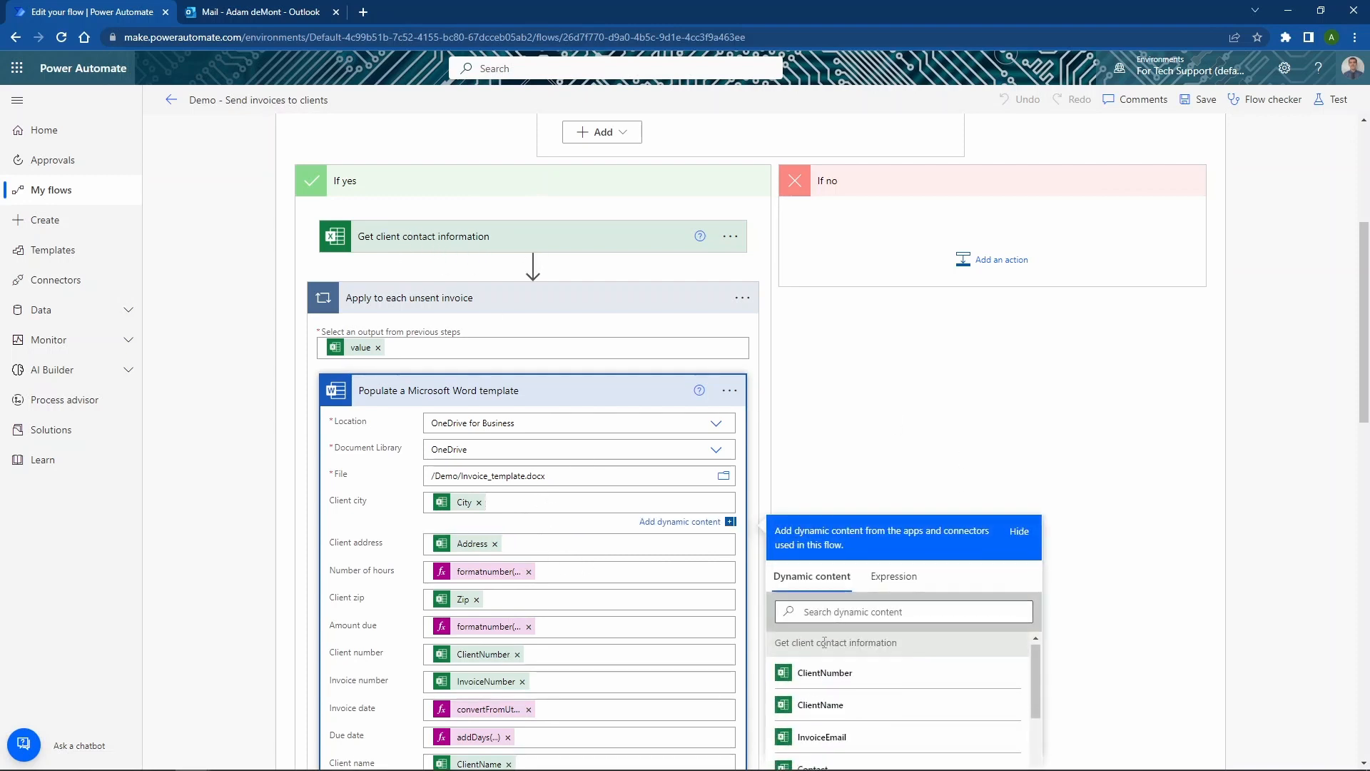
scroll(899, 478, down, 2)
scroll(823, 499, up, 1)
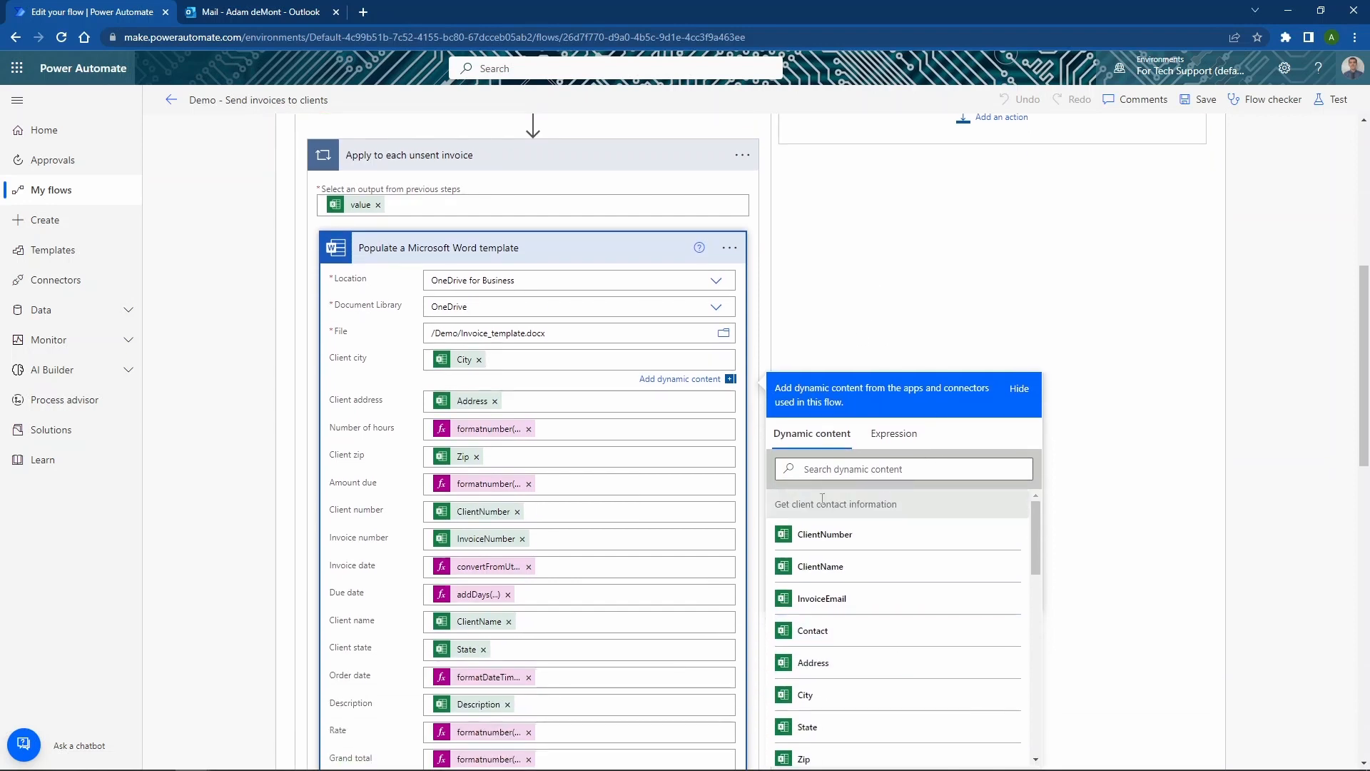
drag(780, 503, 900, 508)
triple_click(853, 505)
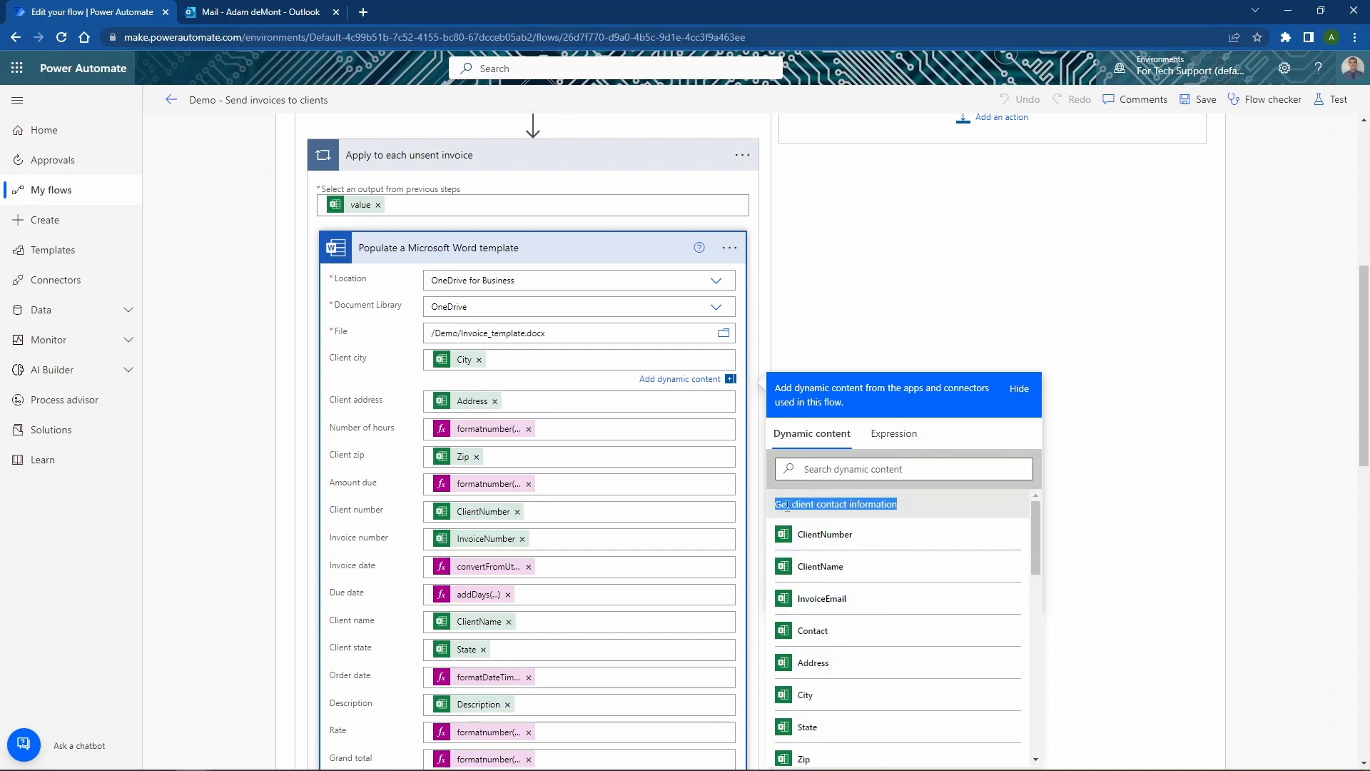
Look through the dynamic content columns offered by "Get client contact information" and "Get invoices with a balance".
scroll(681, 232, up, 1)
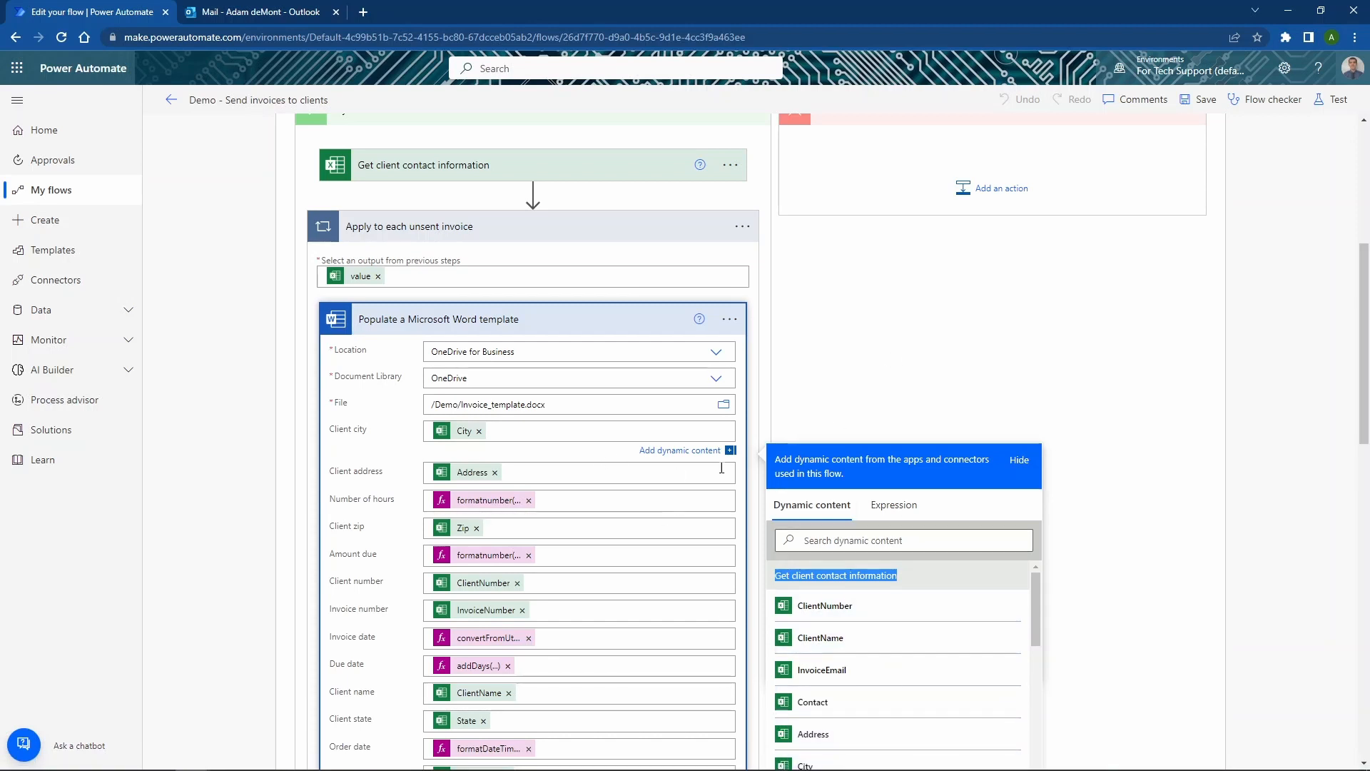
scroll(923, 293, down, 4)
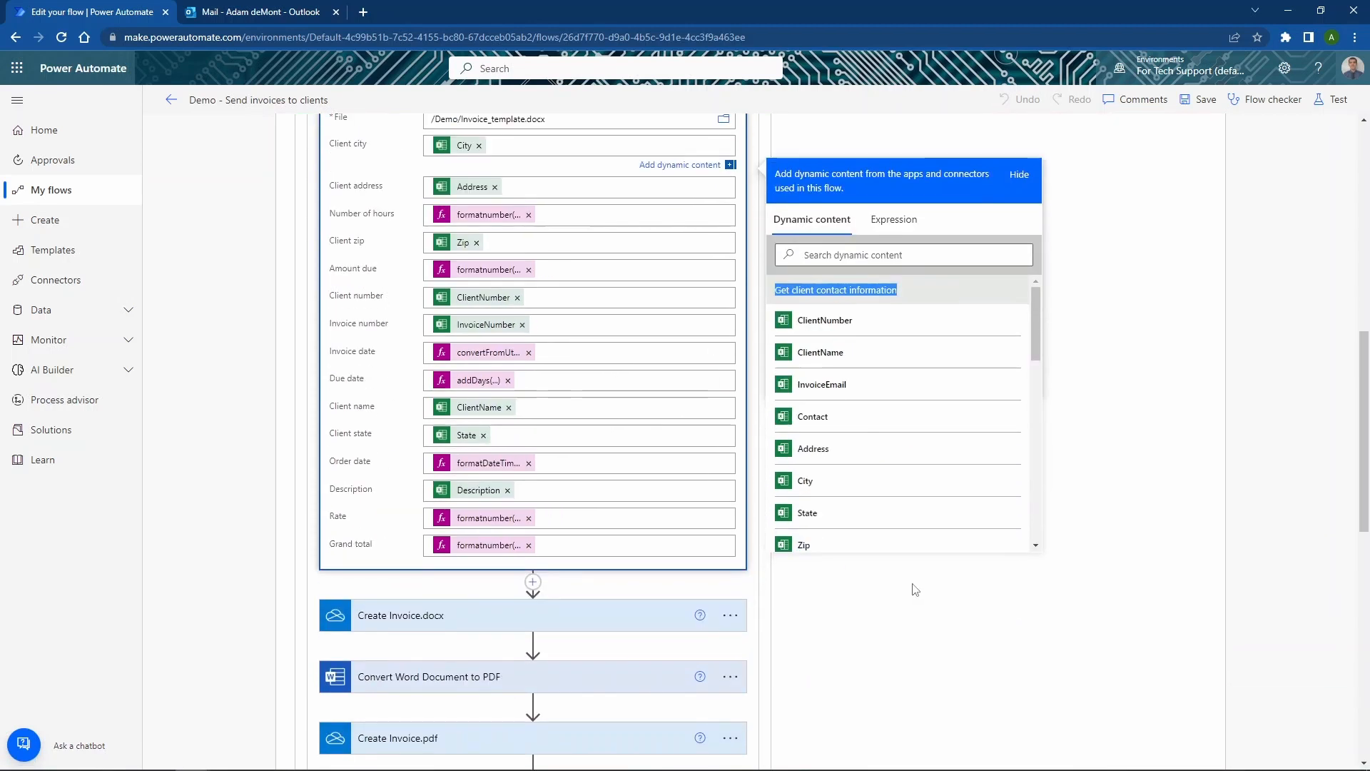
scroll(909, 500, down, 4)
scroll(908, 500, down, 3)
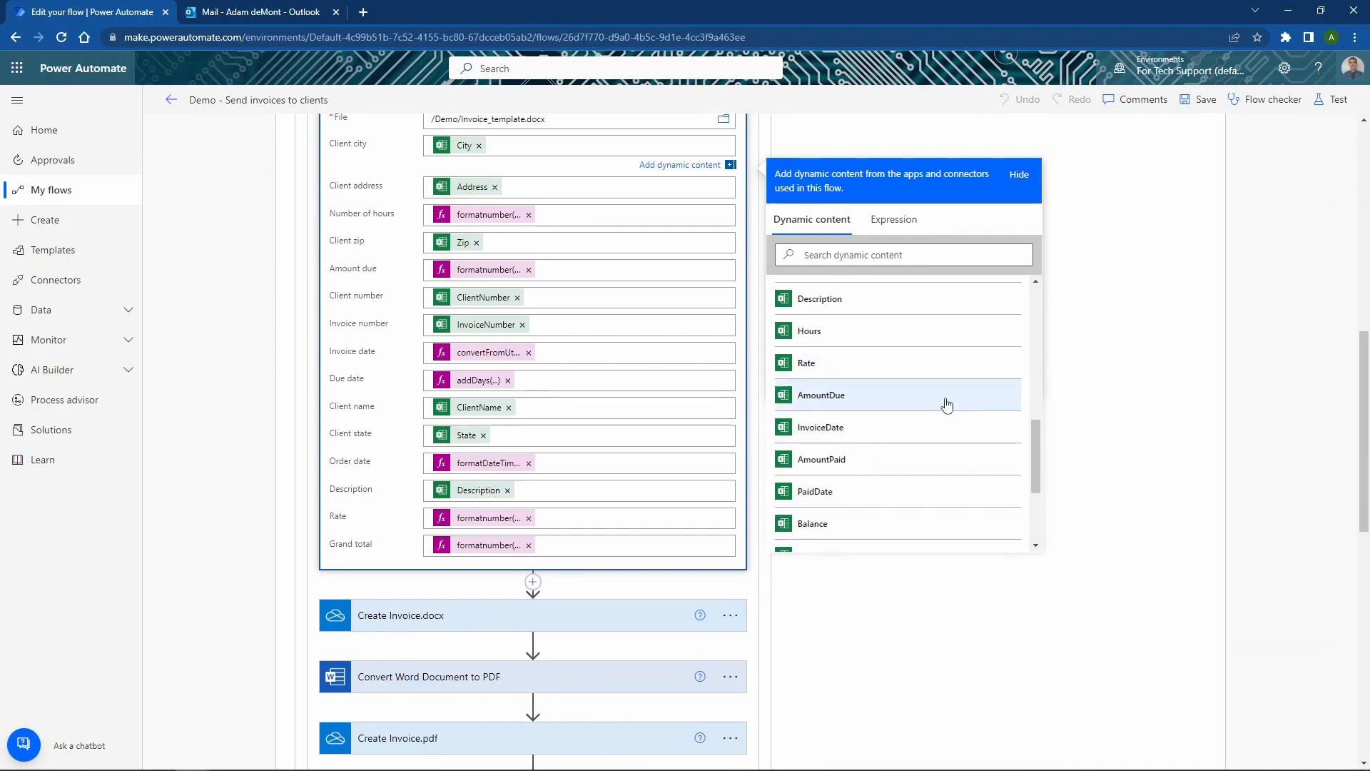
scroll(927, 485, up, 7)
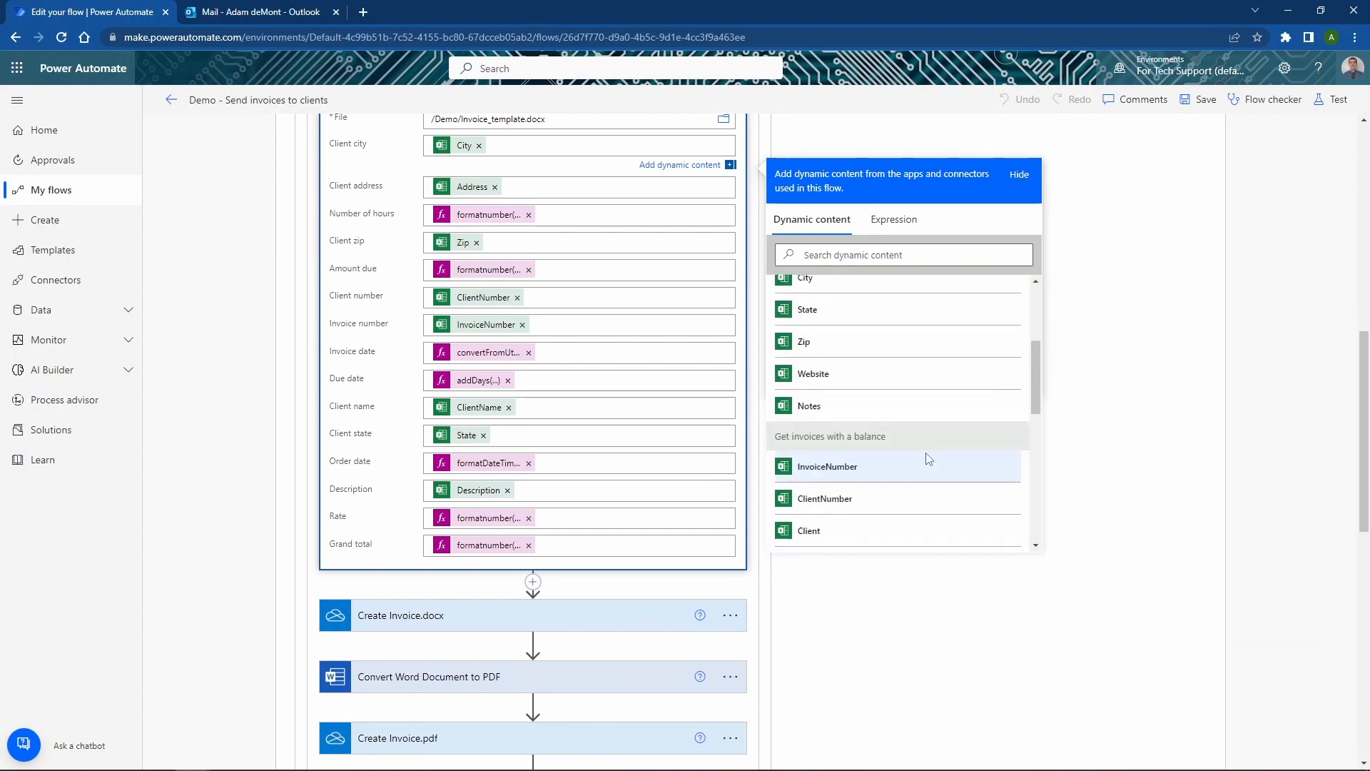
scroll(935, 431, up, 7)
scroll(962, 513, down, 2)
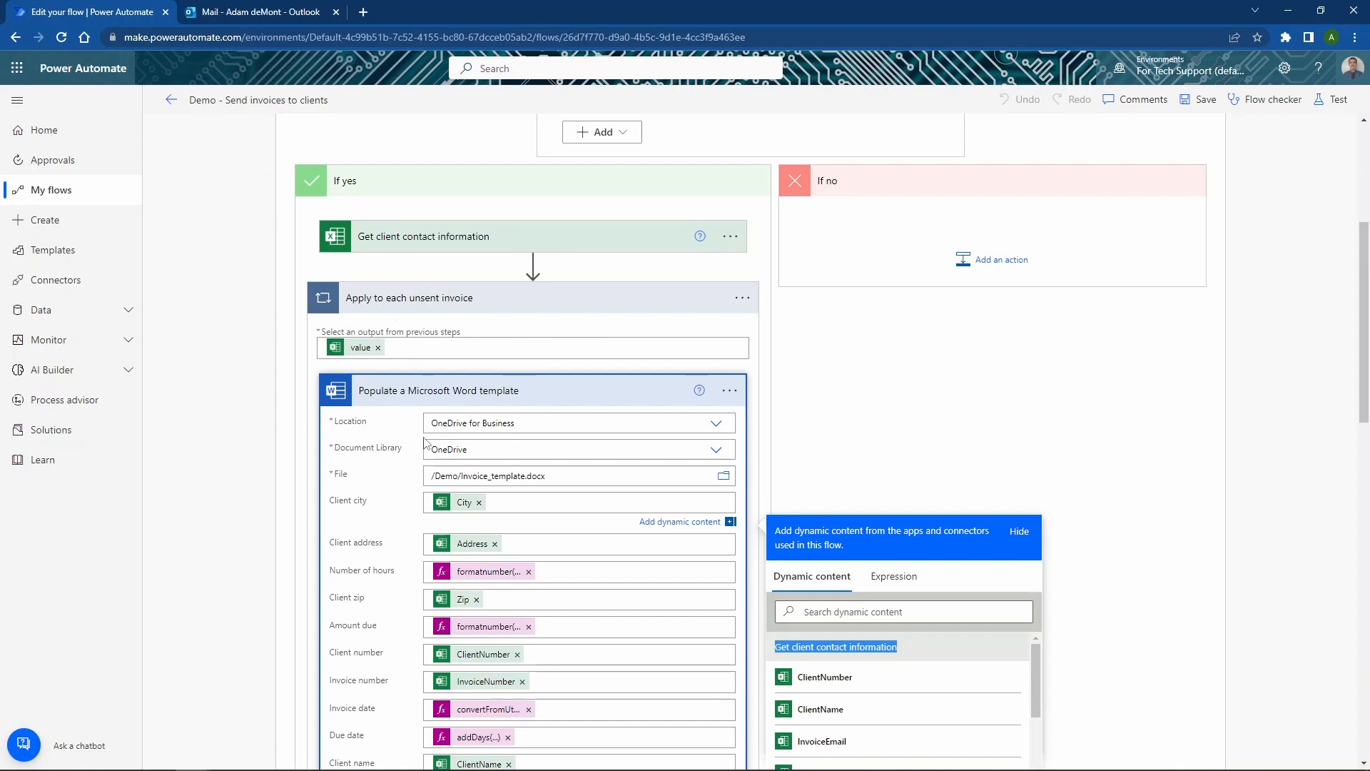
Examine the loops enclosing "Populate a Microsoft Word template" and its field mappings, close the dynamic content list and collapse the action.
scroll(633, 392, up, 4)
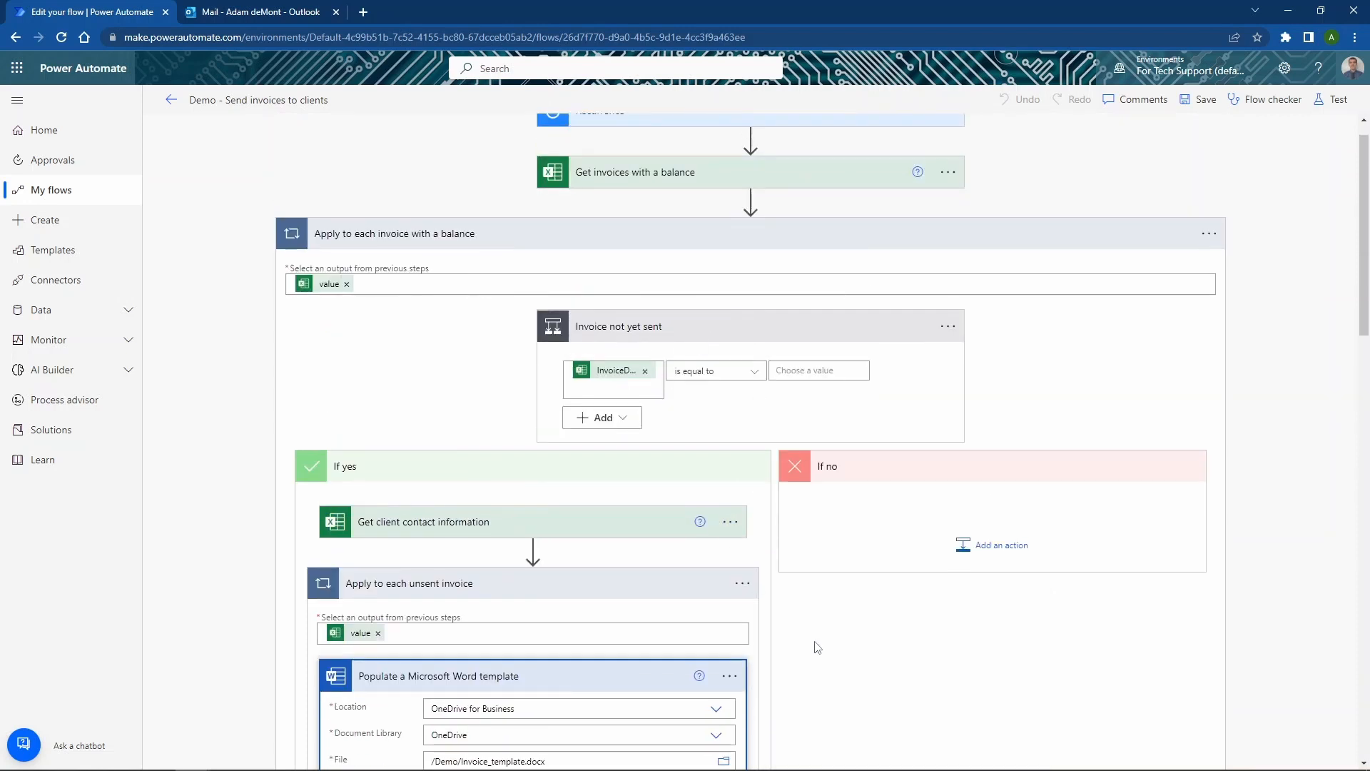
scroll(814, 645, down, 3)
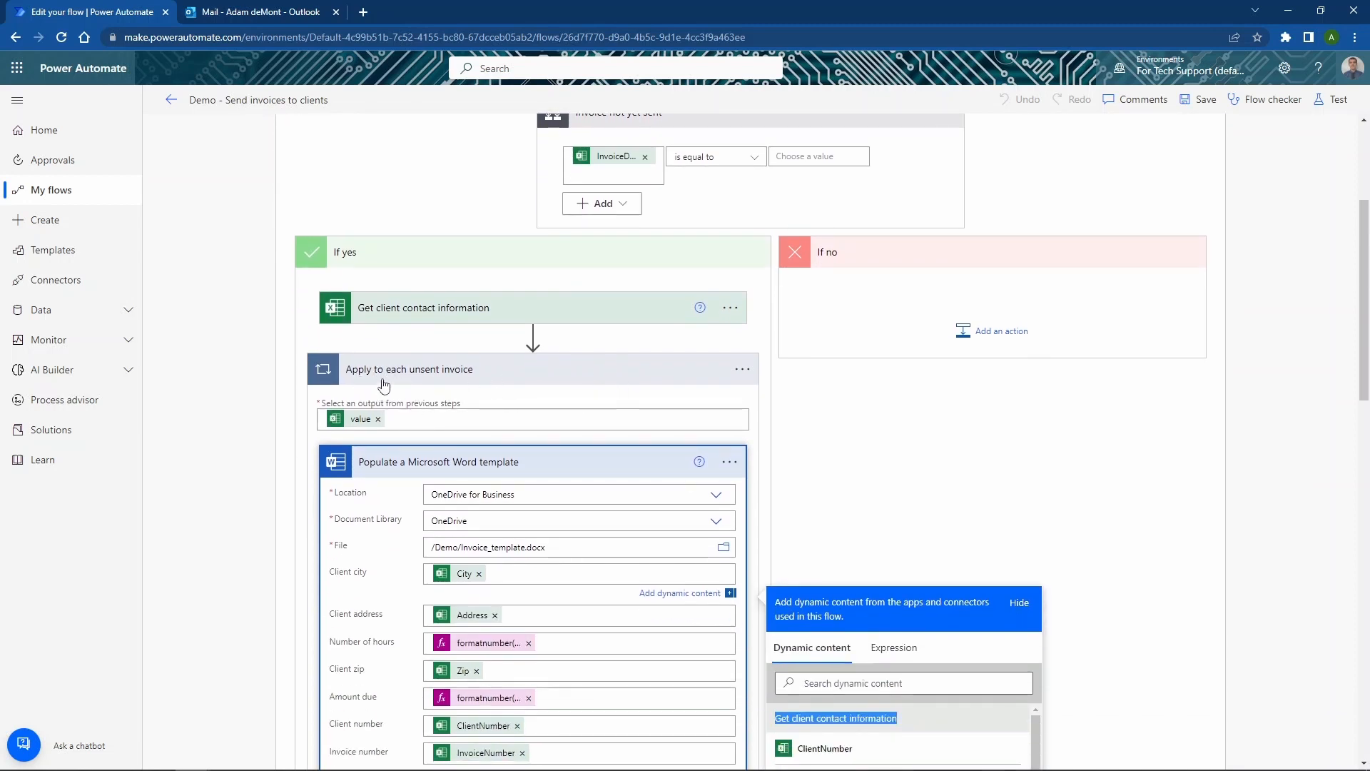
scroll(790, 535, down, 4)
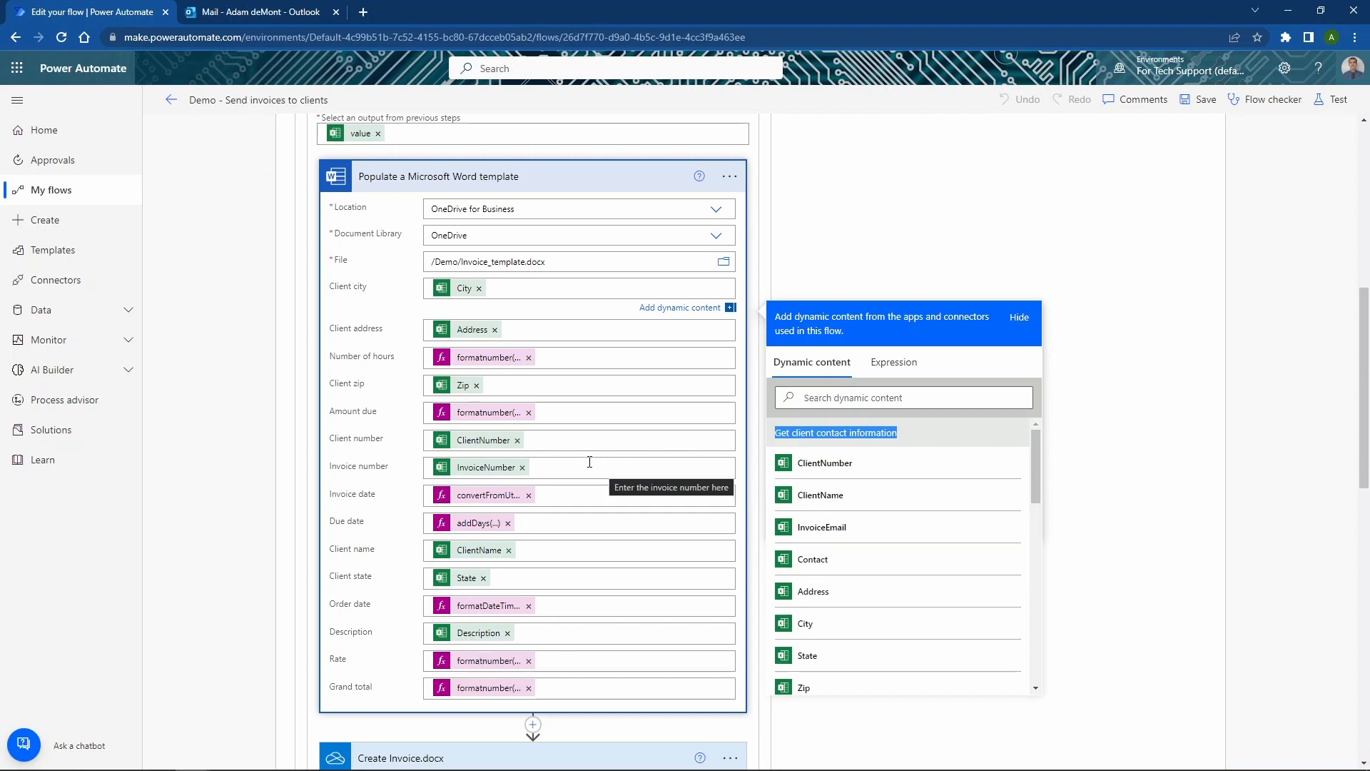
scroll(856, 557, down, 6)
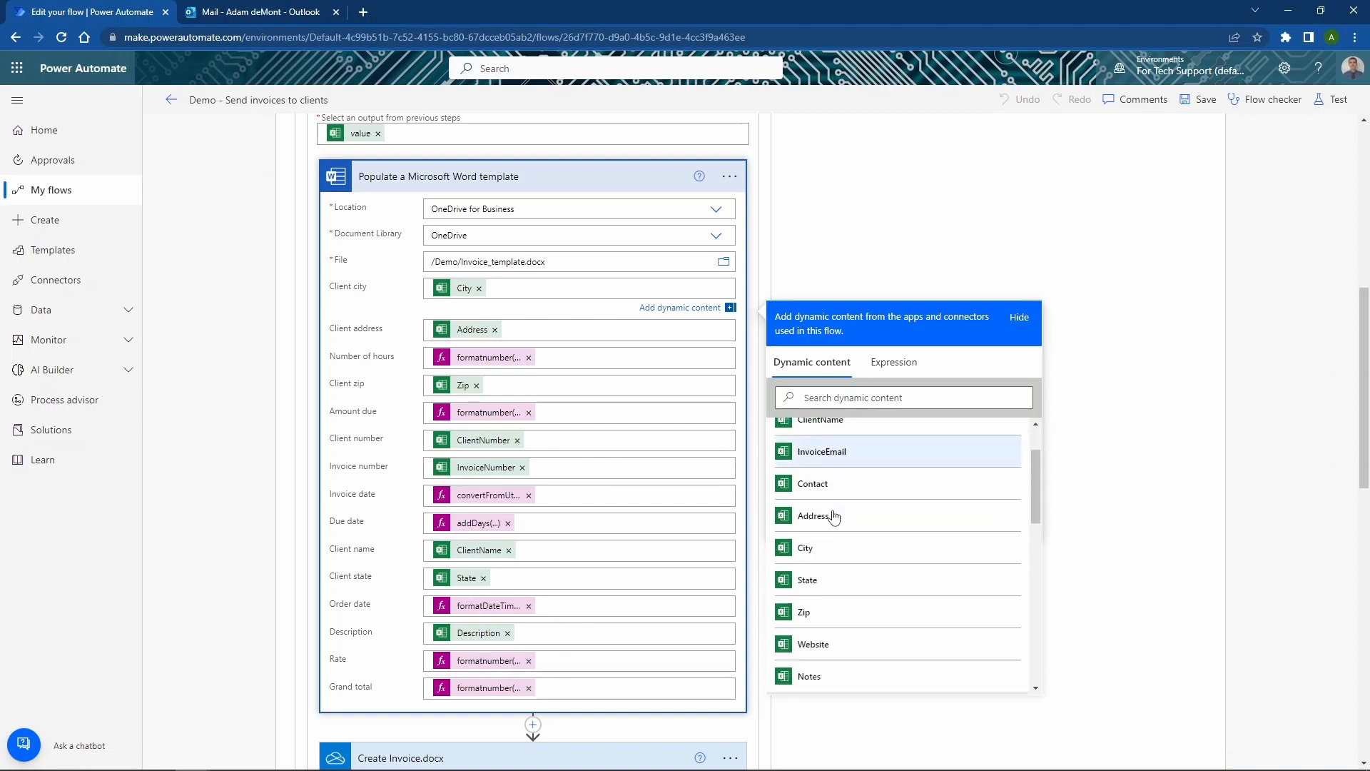
scroll(895, 614, up, 3)
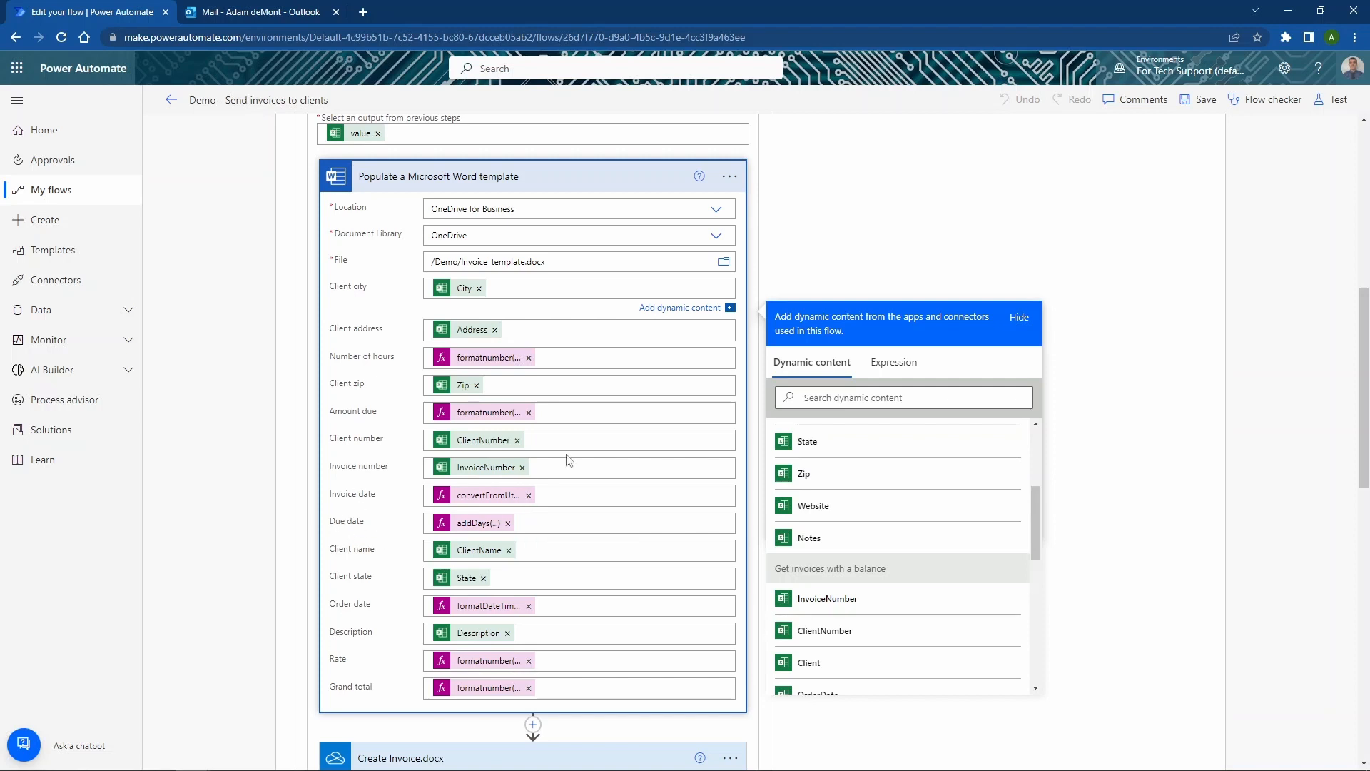
click(926, 269)
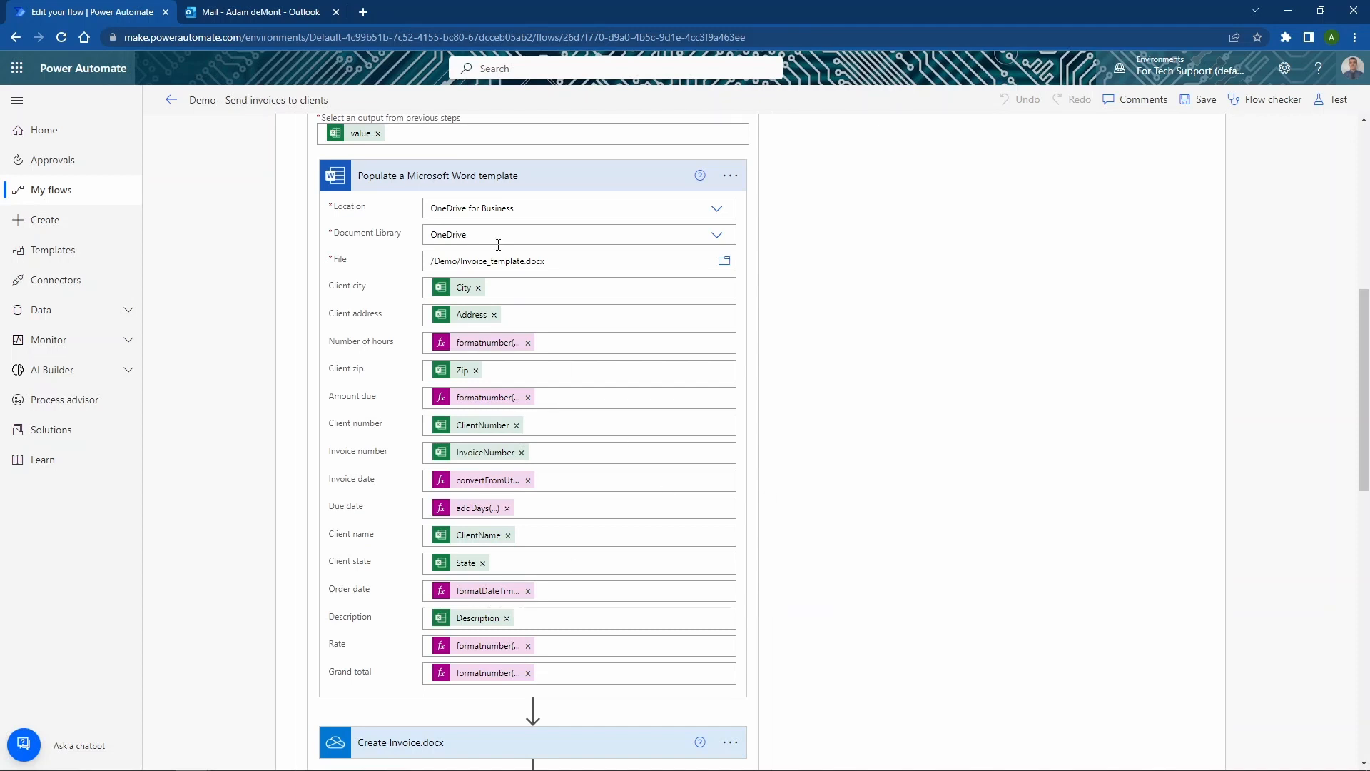
click(575, 189)
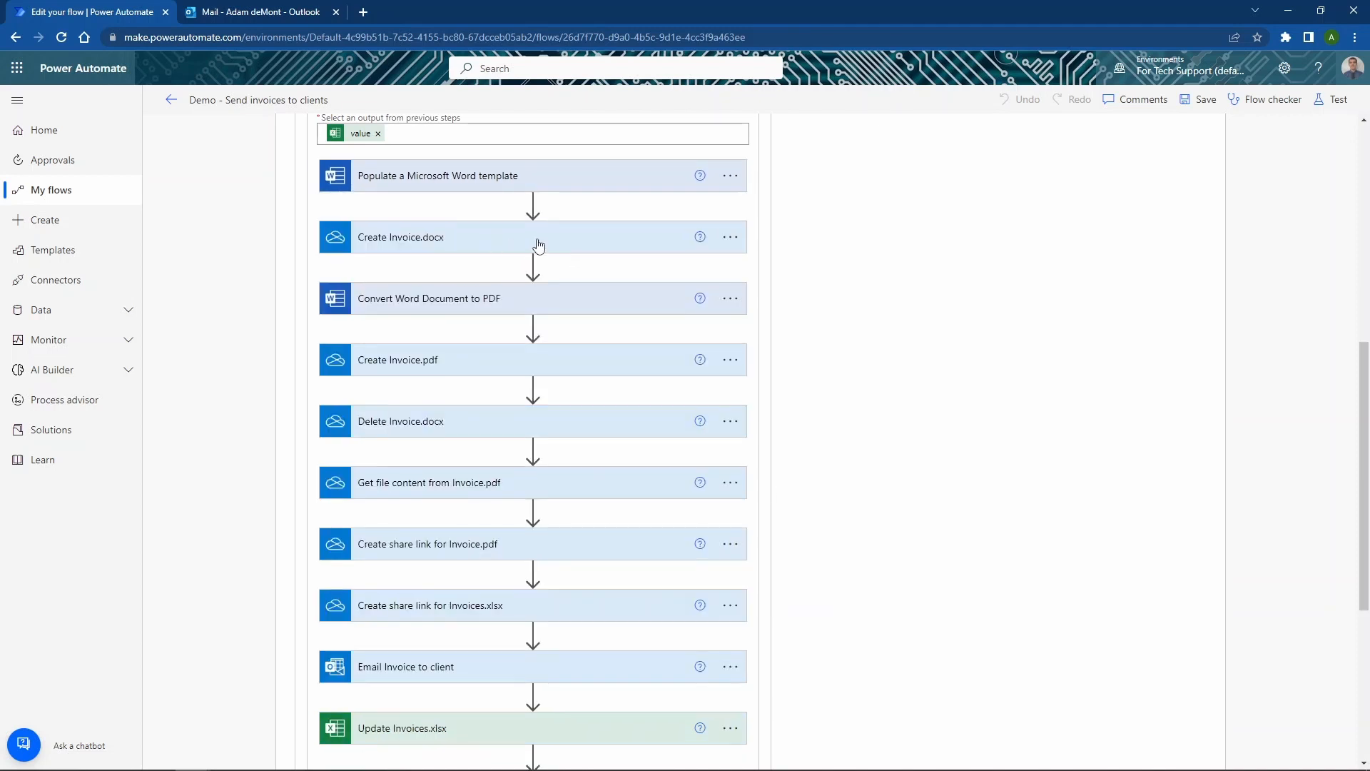
Review the folder path, file name and content of "Create Invoice.docx" and the File setting of "Convert Word Document to PDF".
click(539, 247)
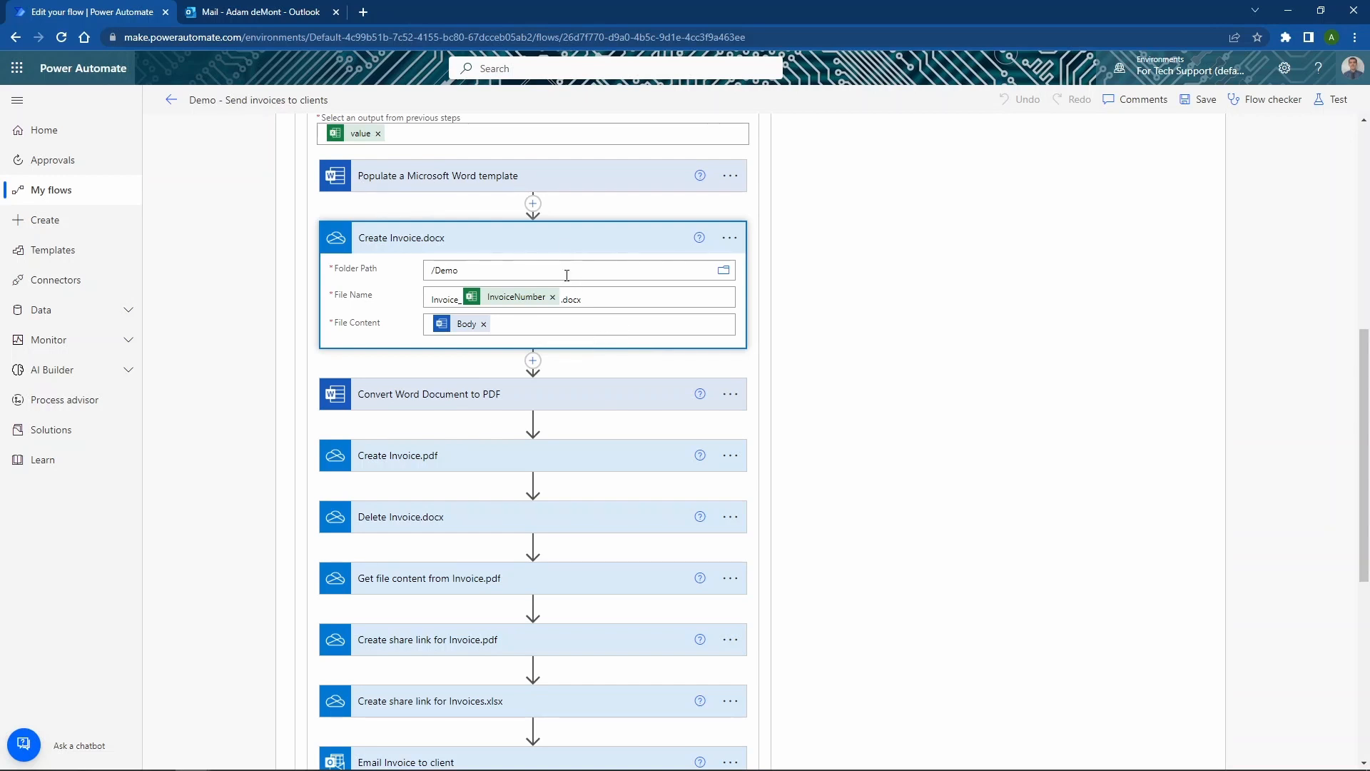
click(564, 242)
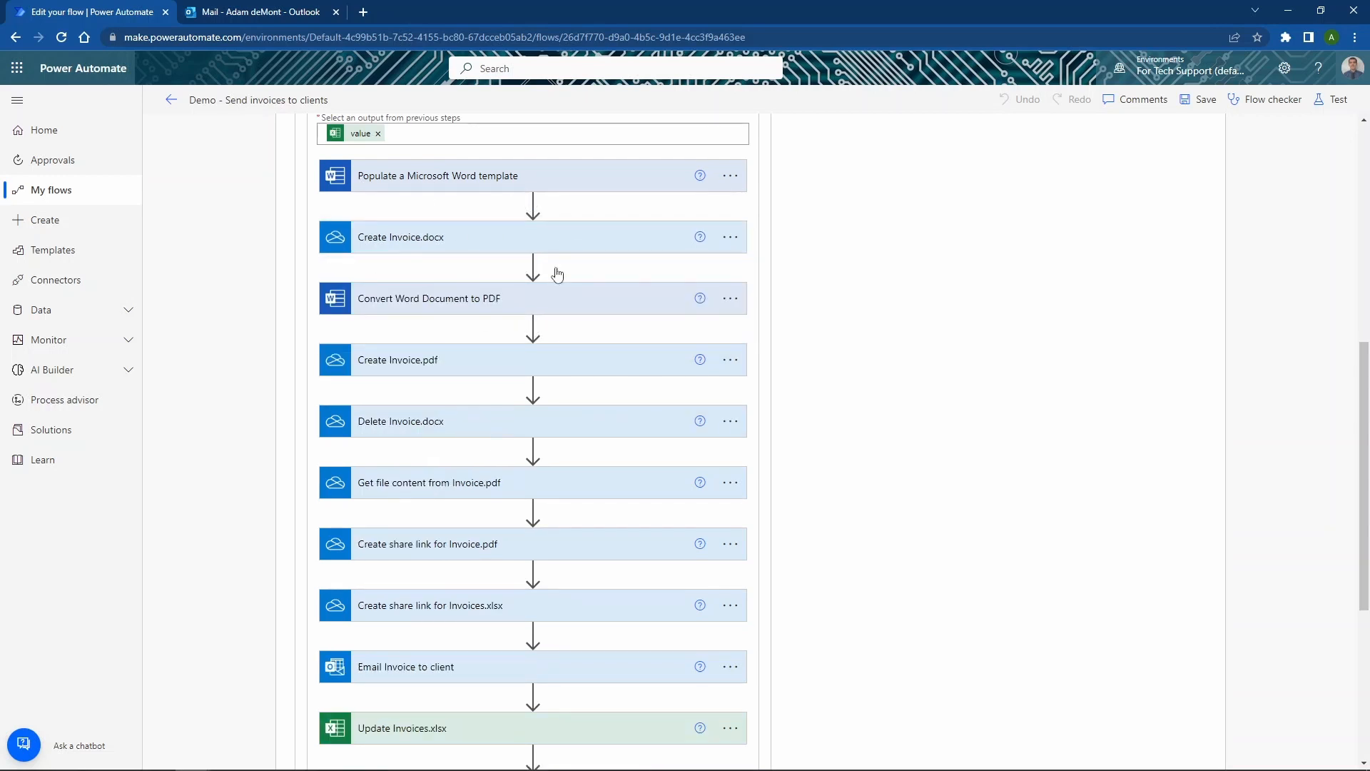
click(494, 308)
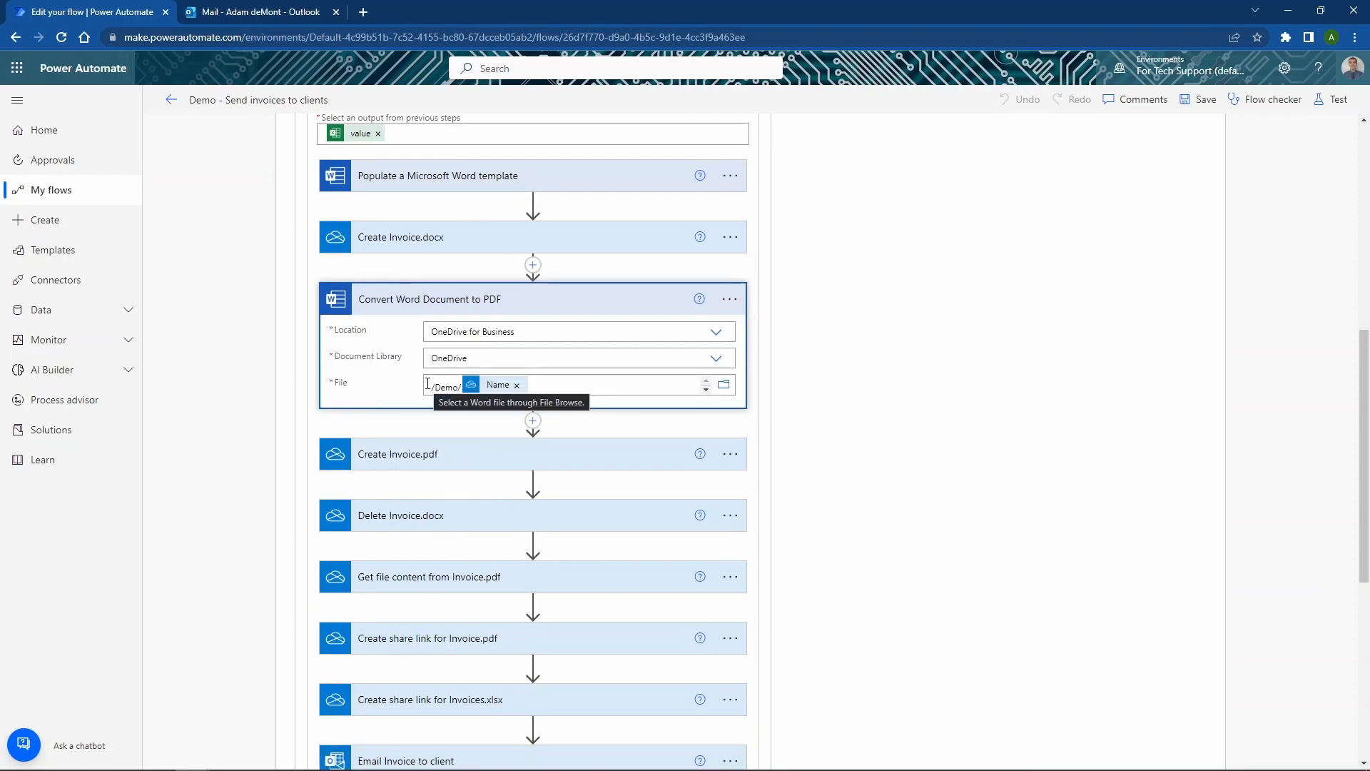
double_click(455, 389)
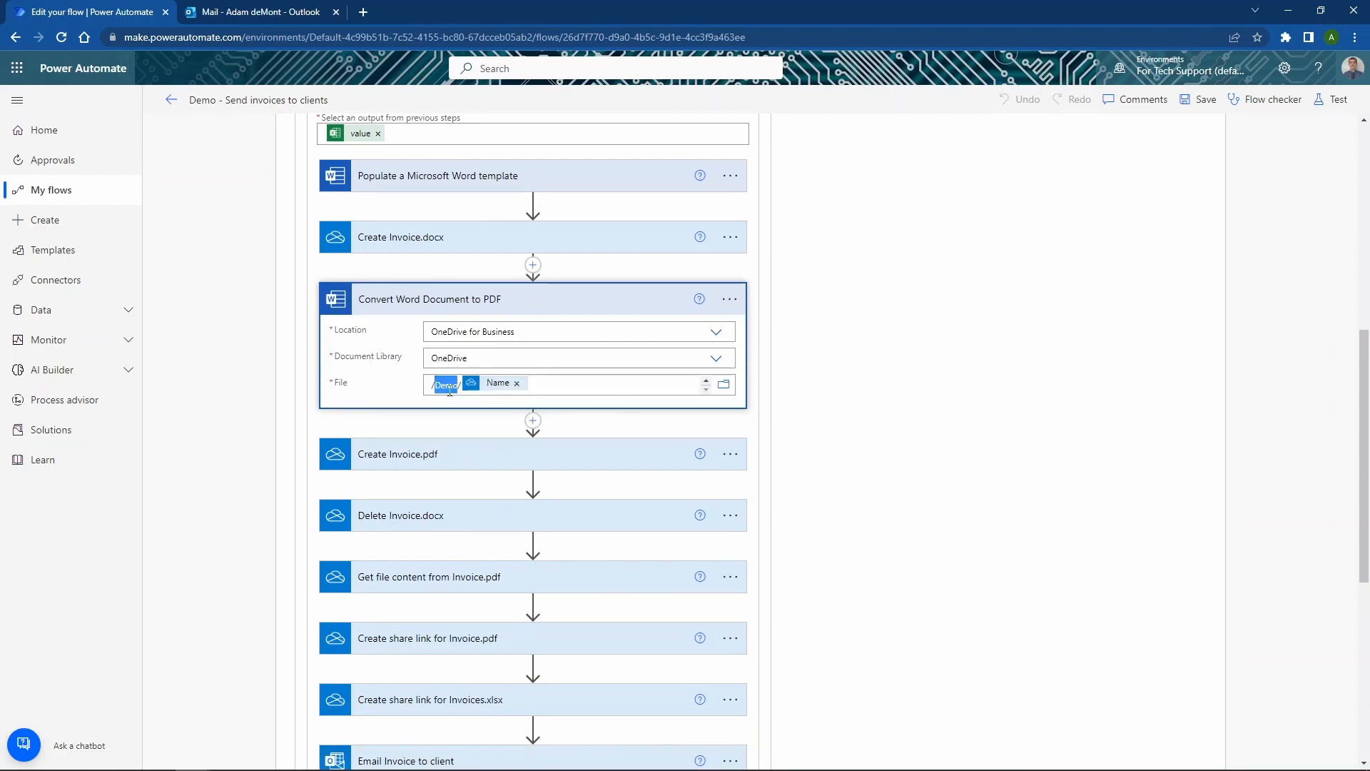
click(528, 385)
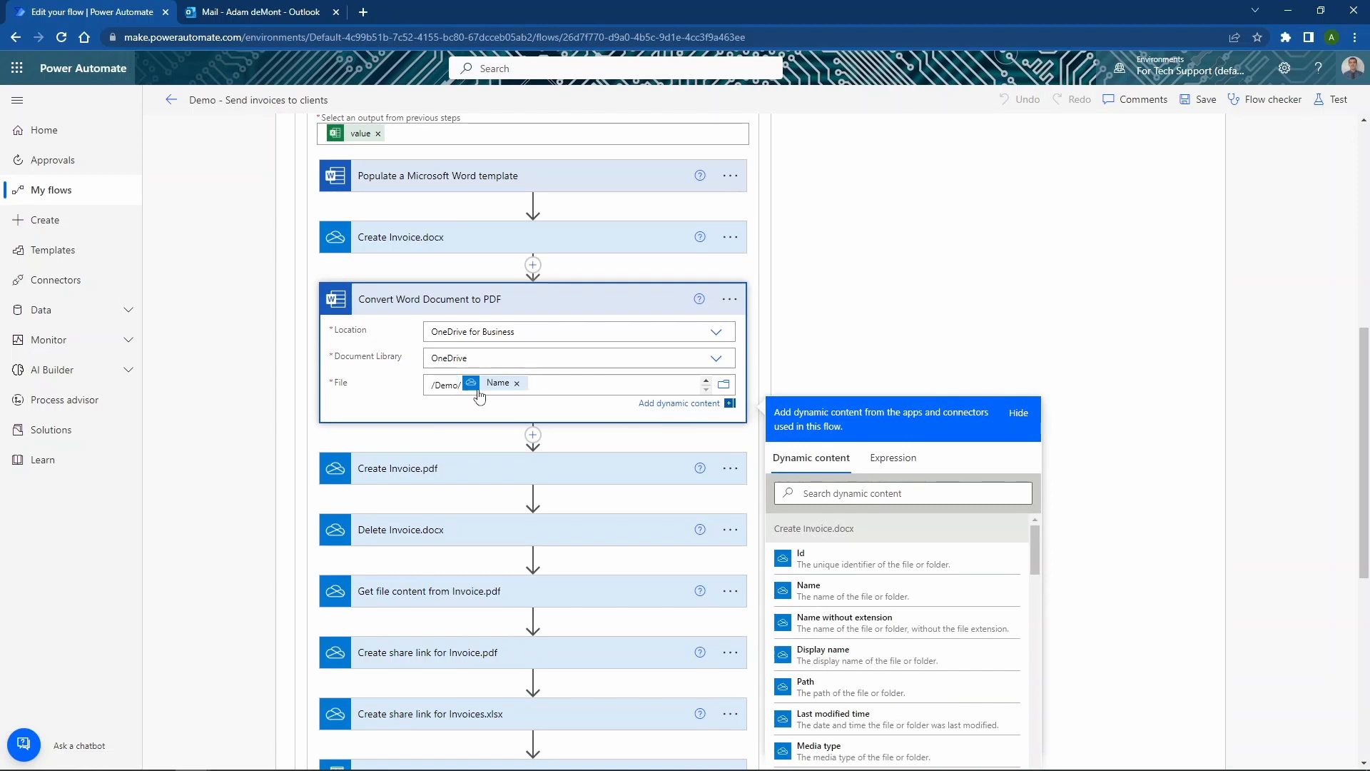
click(468, 437)
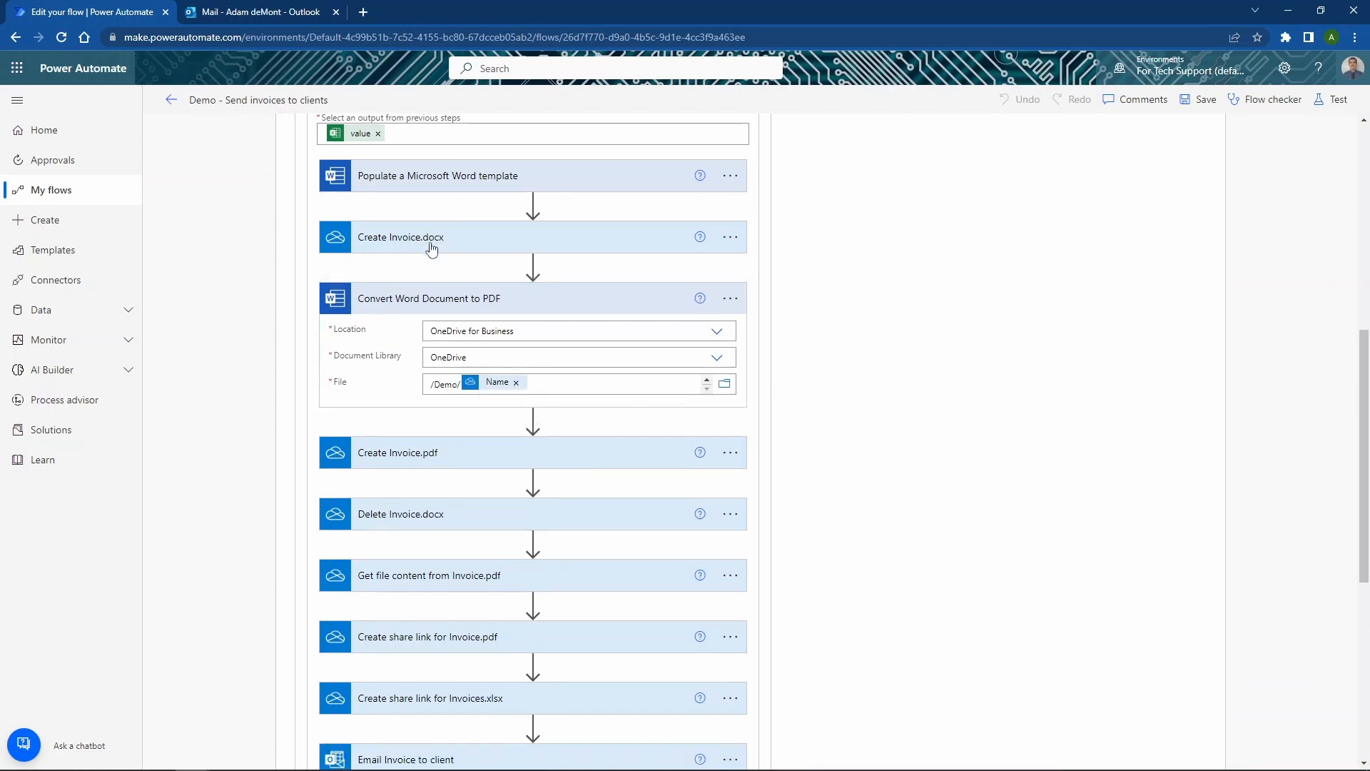
Compare the folder path, file name and file content of "Create Invoice.pdf" with those of "Create Invoice.docx" and collapse both actions.
click(637, 306)
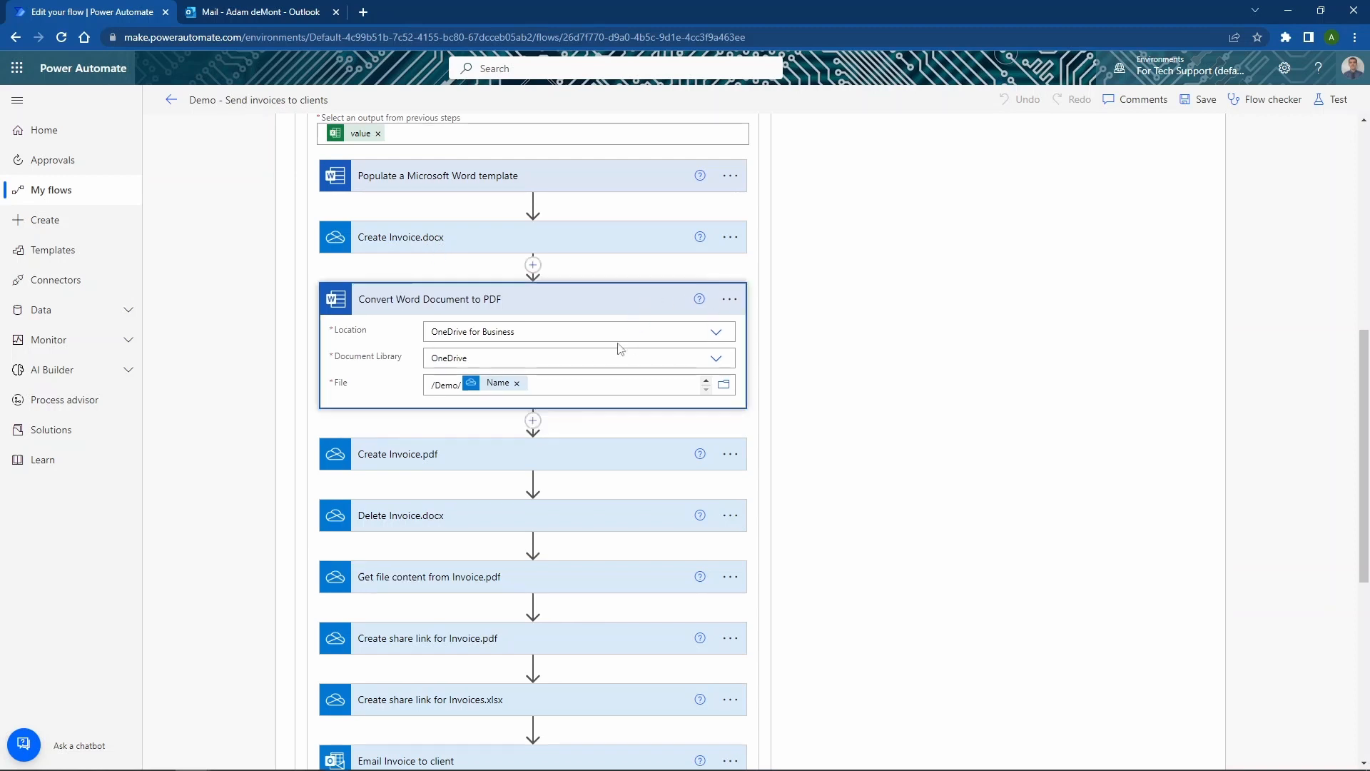
click(499, 367)
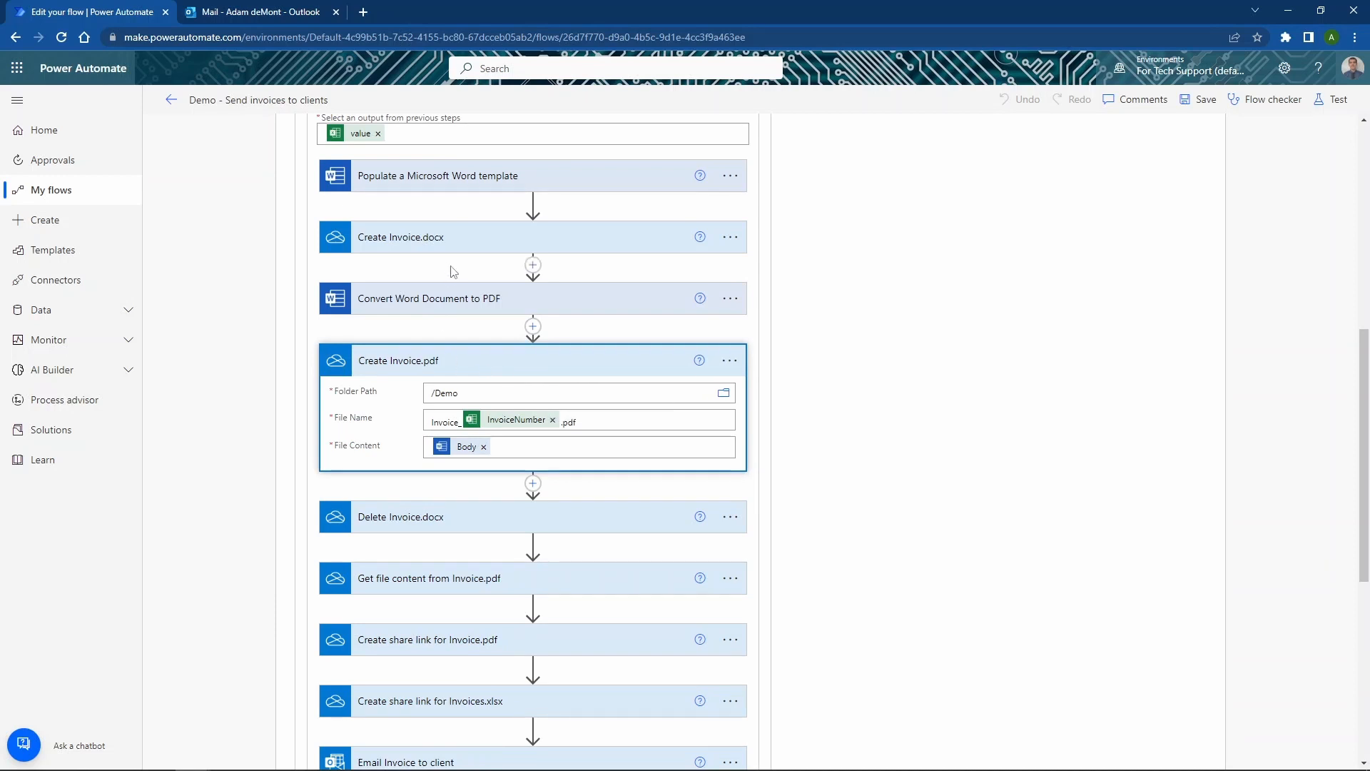
click(482, 246)
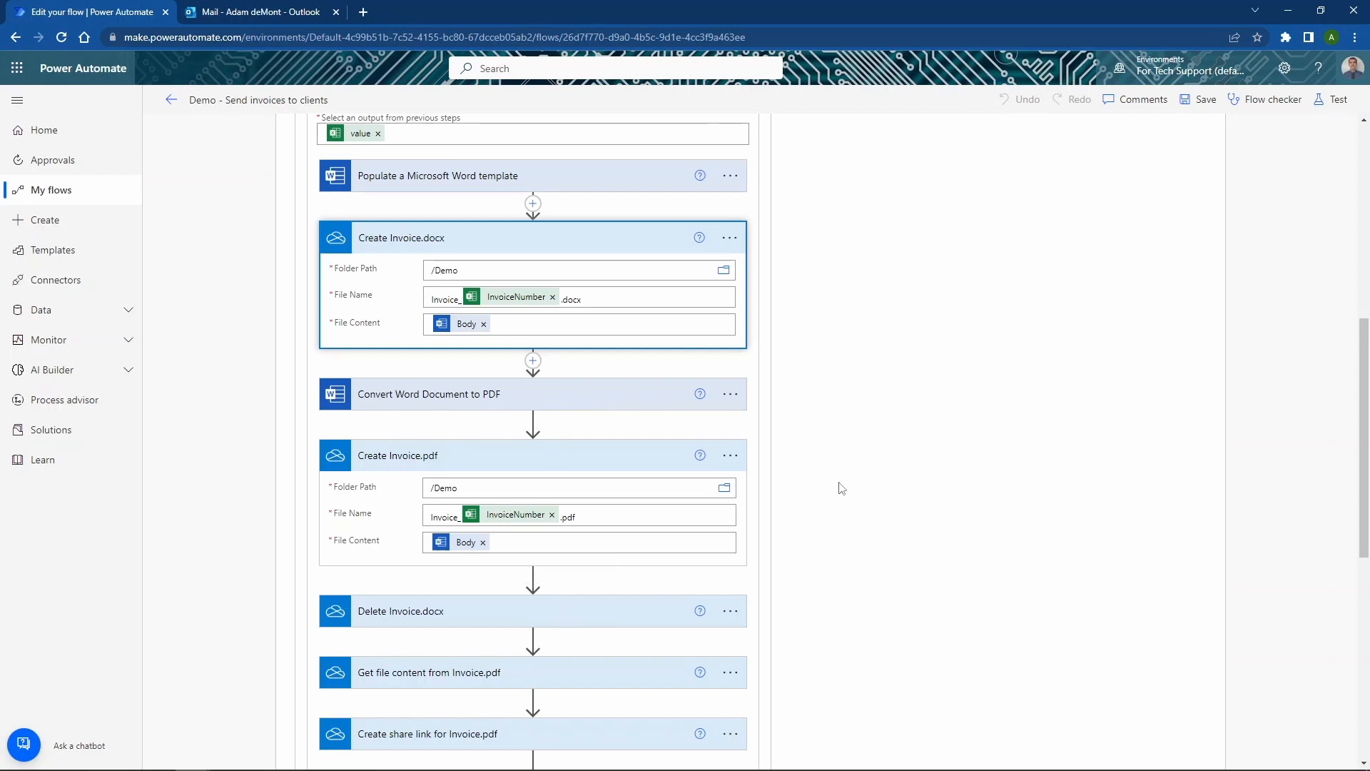
click(423, 455)
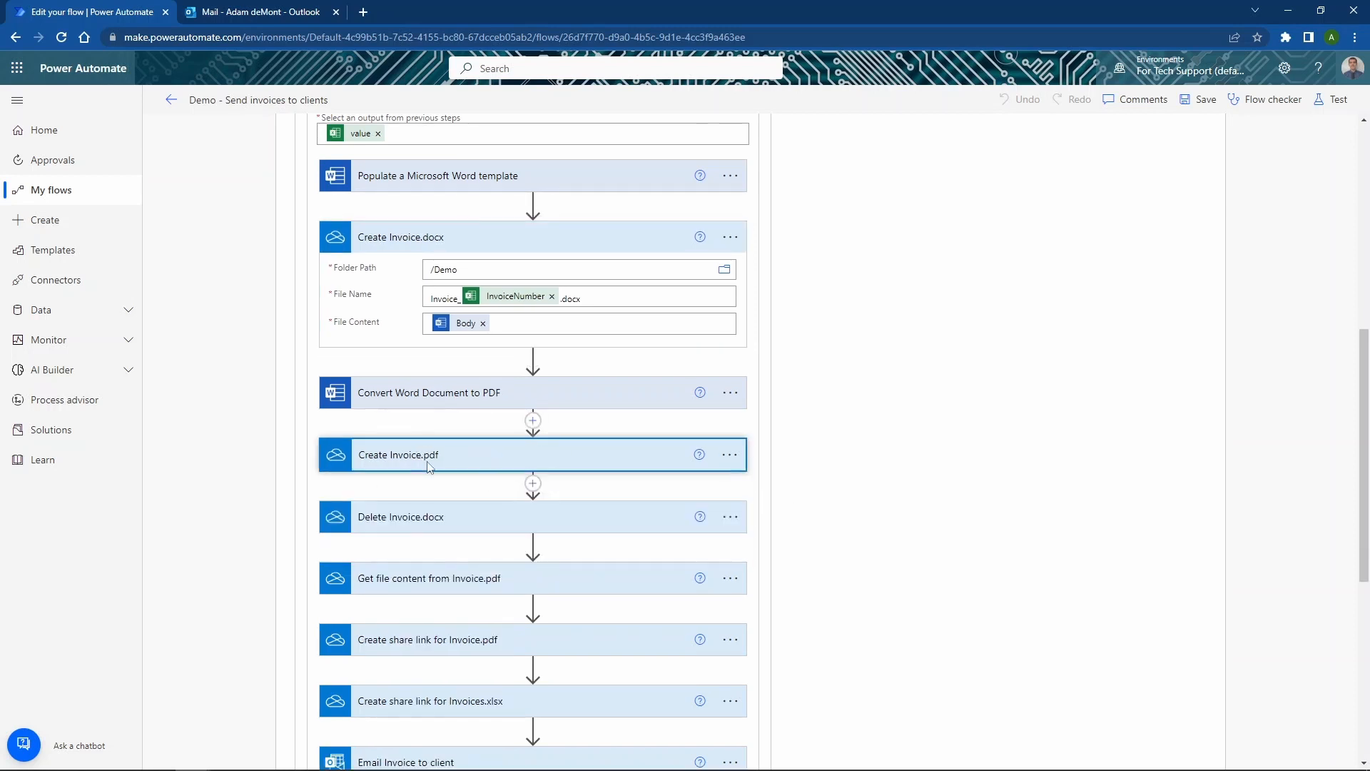
click(532, 234)
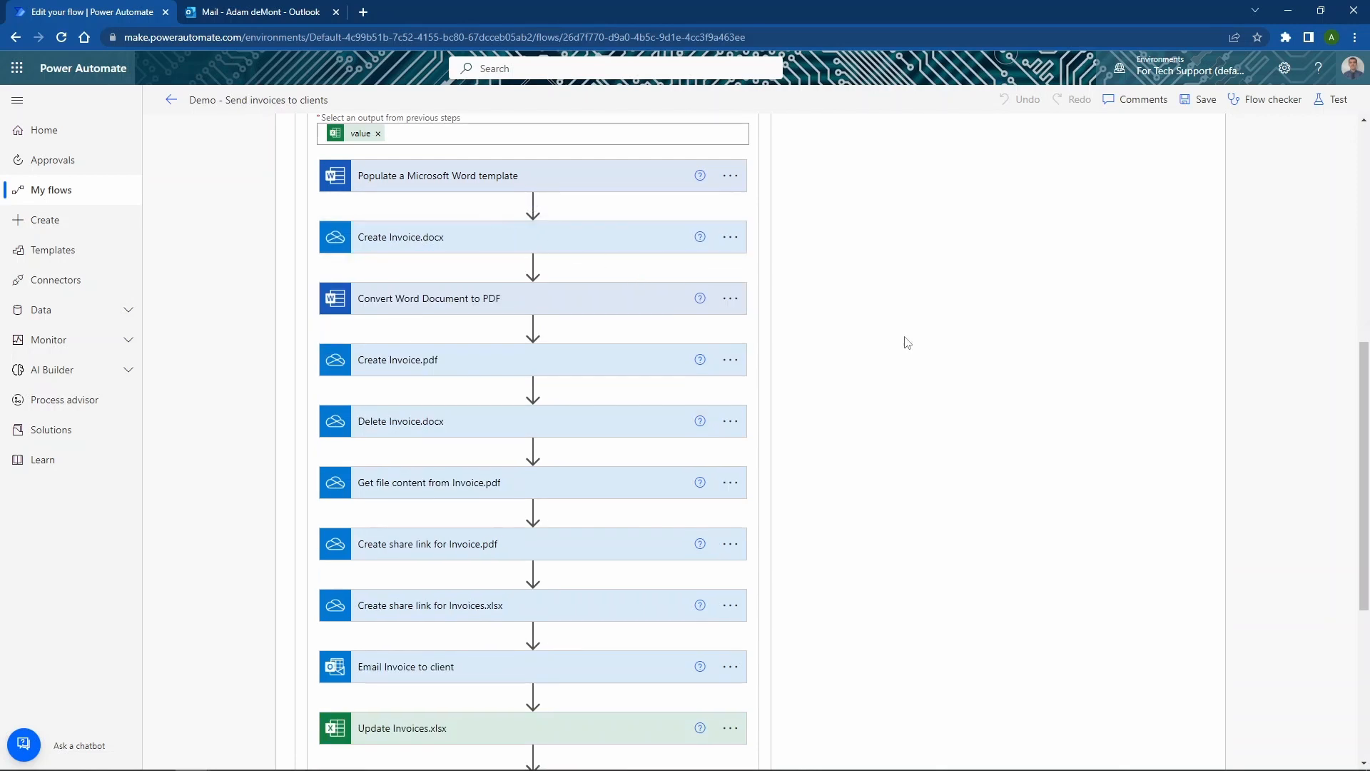
Check which file the "Delete Invoice.docx" action removes and collapse the action.
scroll(908, 343, down, 1)
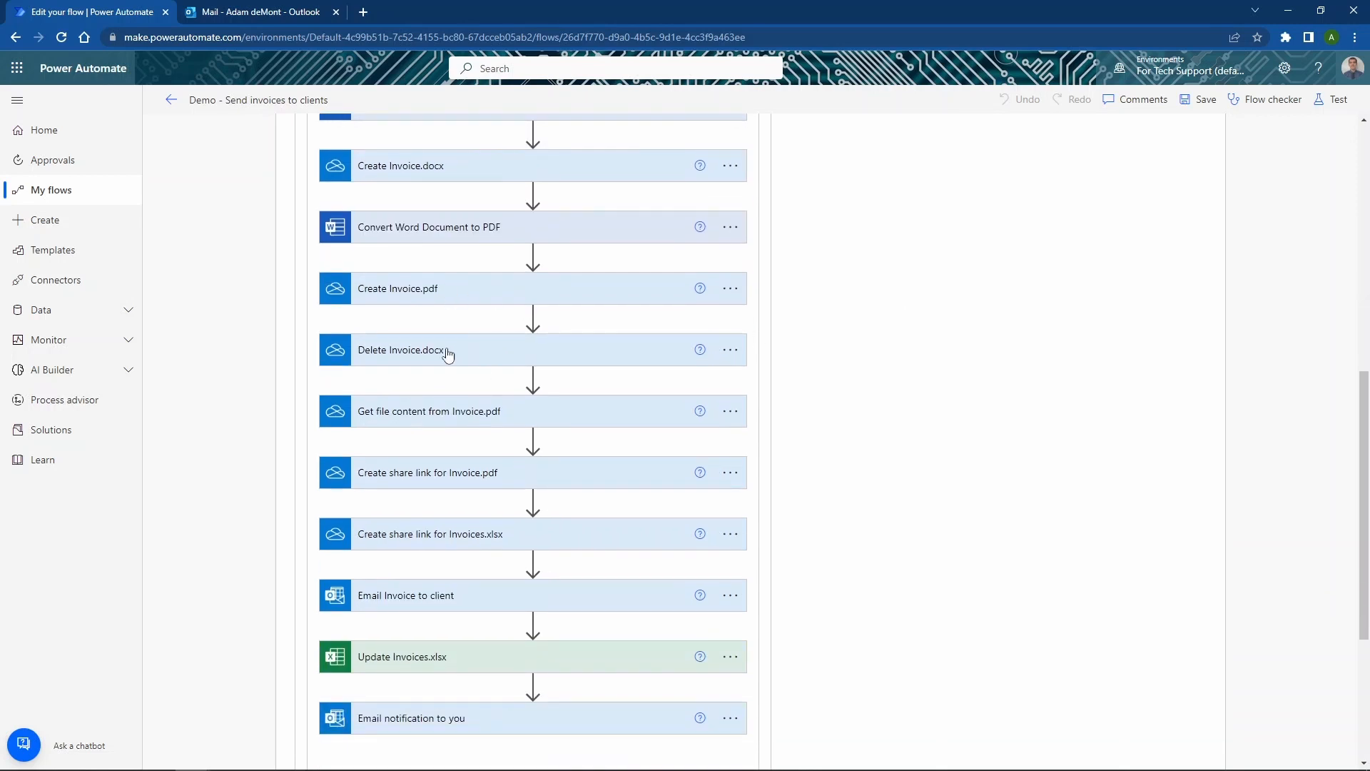
click(448, 355)
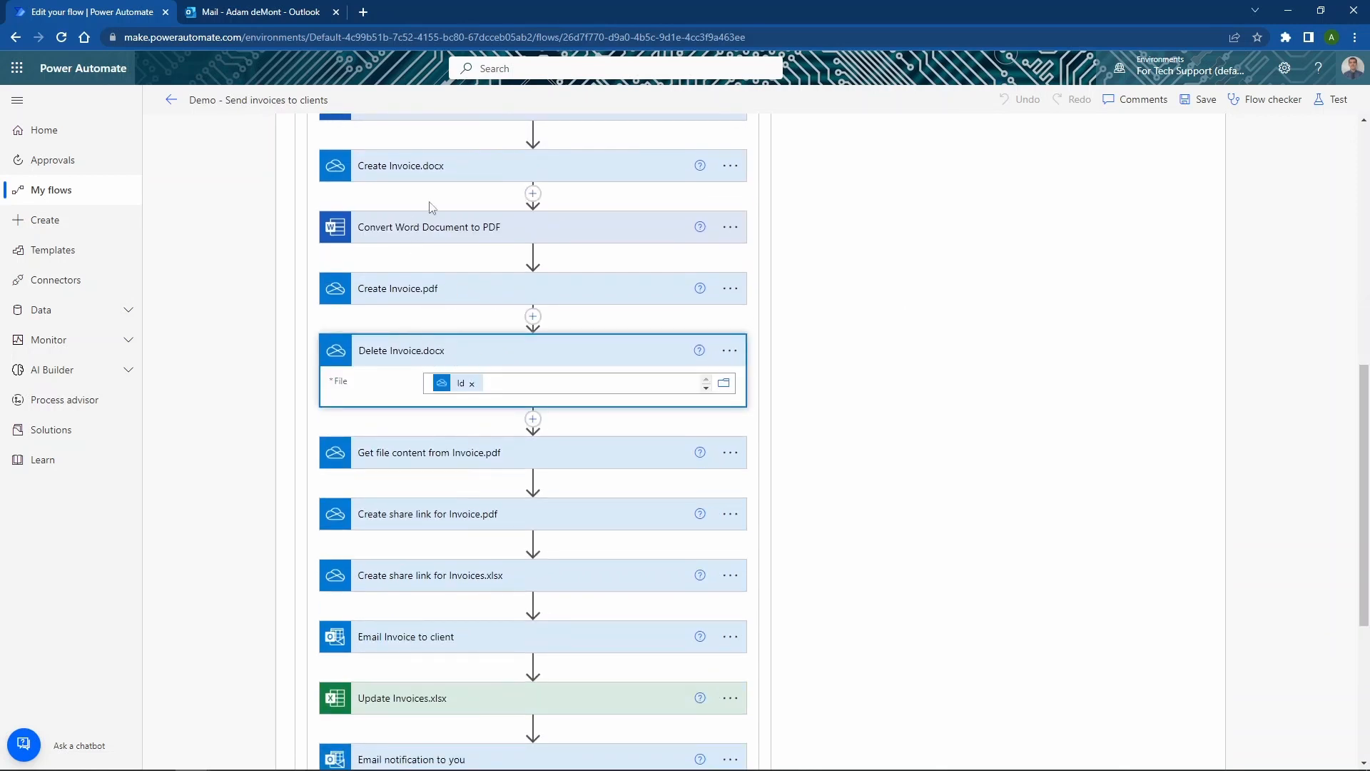
mouse_move(454, 388)
click(414, 353)
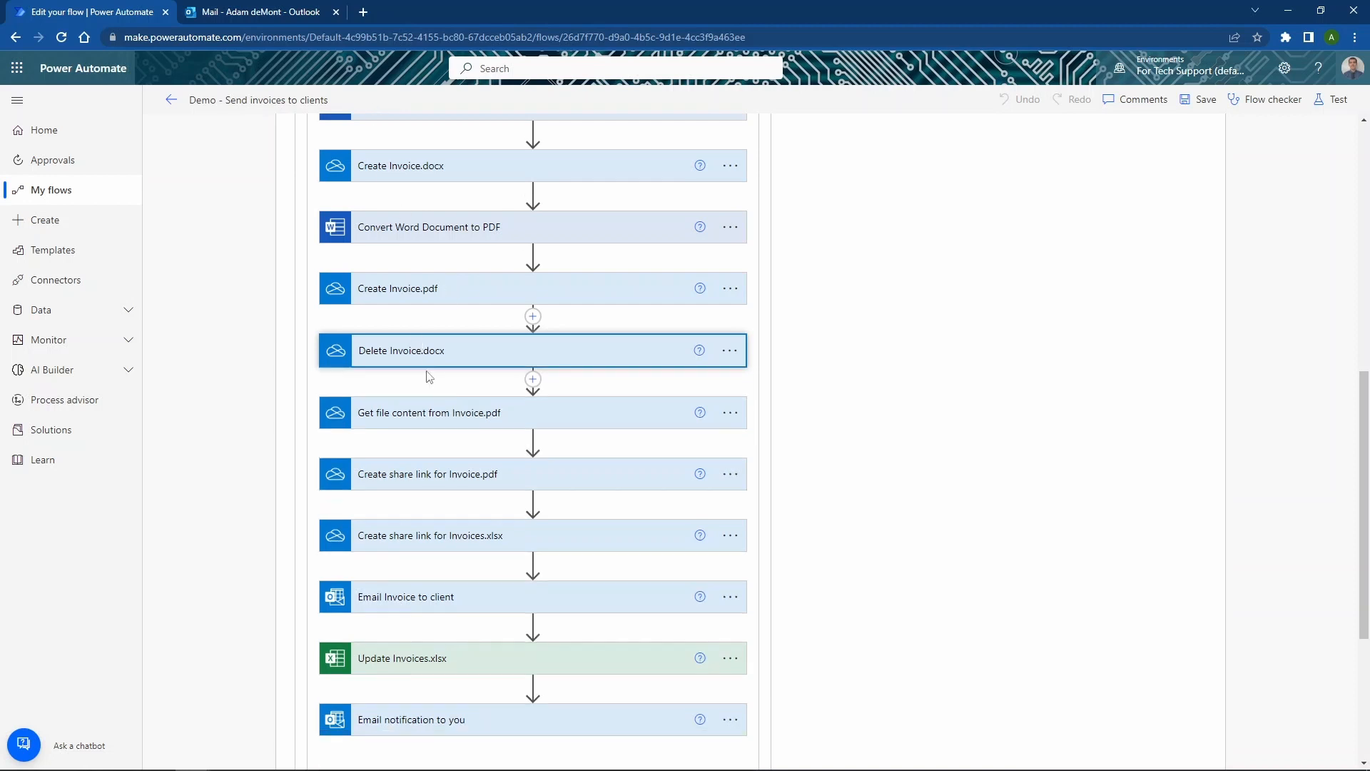
Expand "Create share link for Invoice.pdf" and review the File setting of "Get file content from Invoice.pdf", collapsing the latter.
click(459, 481)
click(434, 414)
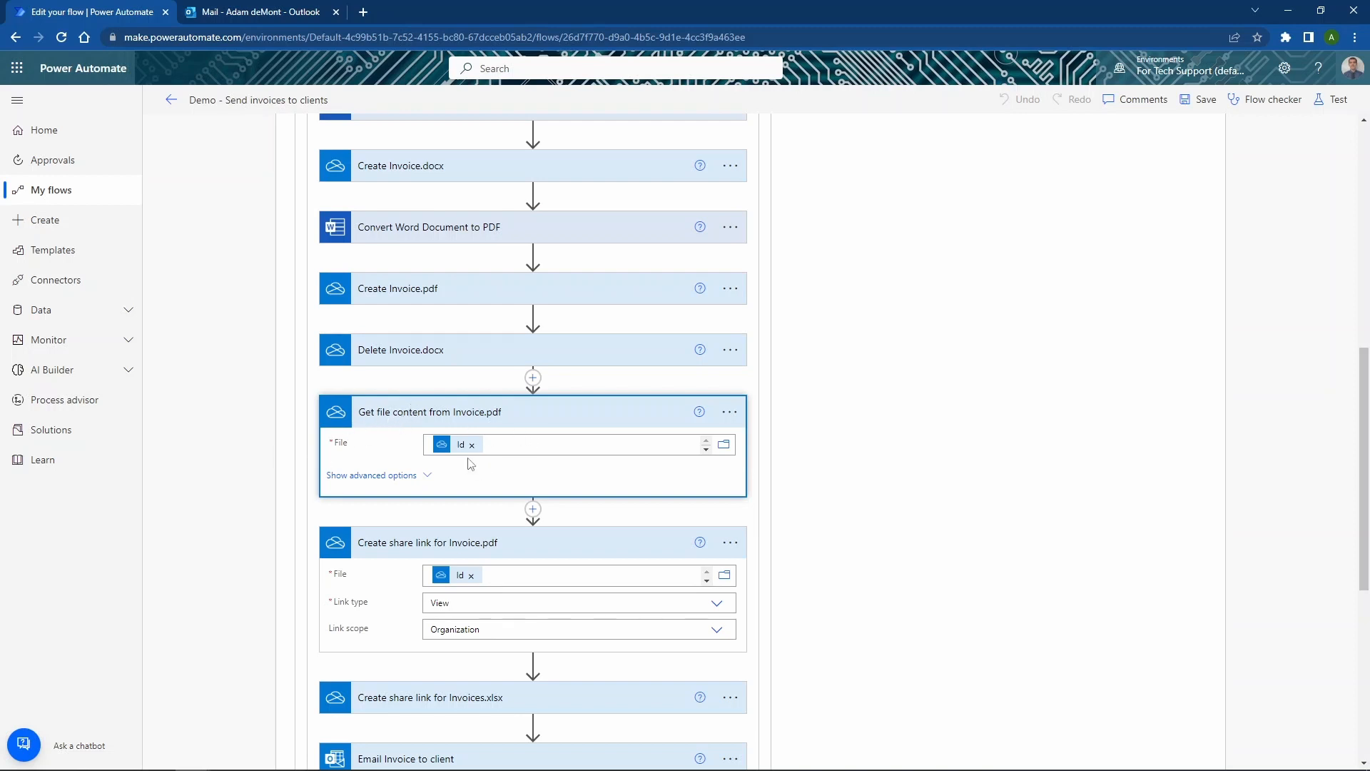
click(422, 417)
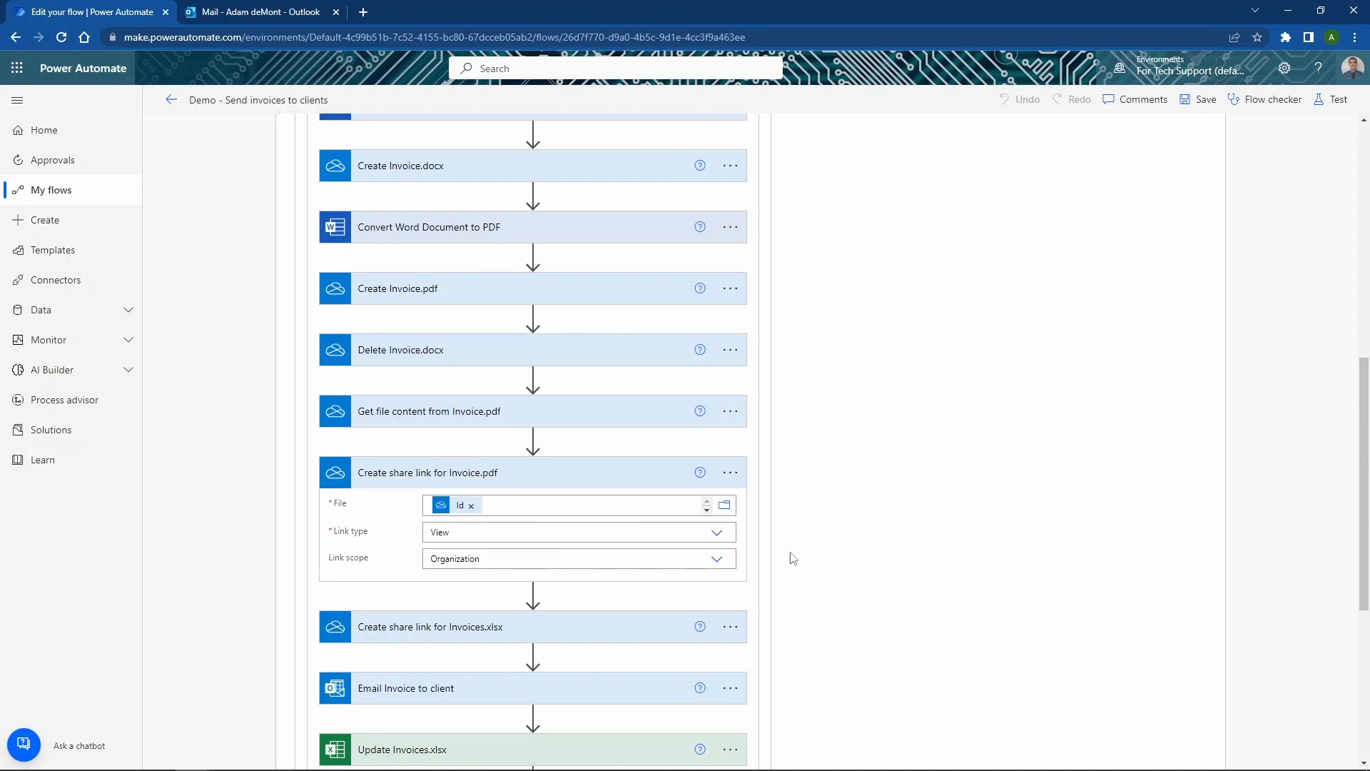
Look through the Link scope and Link type options of "Create share link for Invoice.pdf" without changing them, and collapse the action.
click(718, 561)
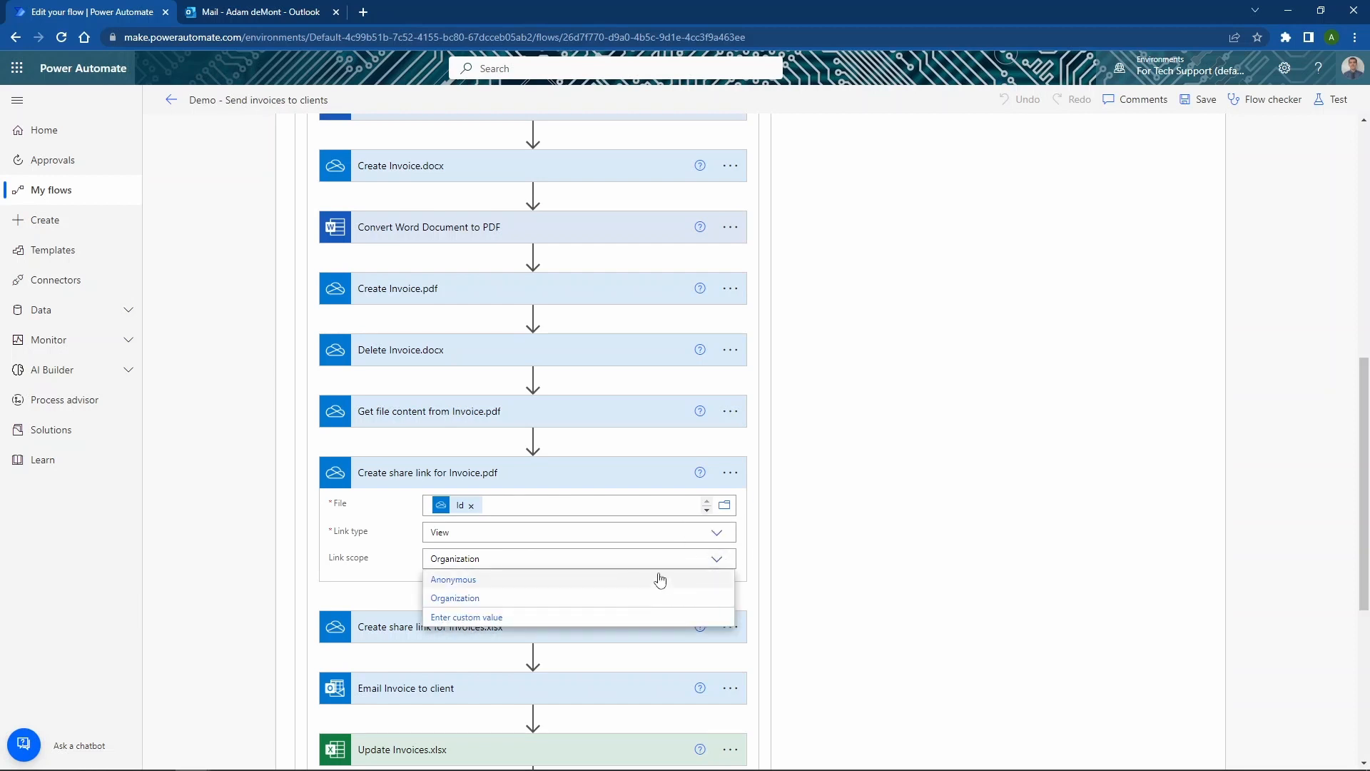
click(718, 538)
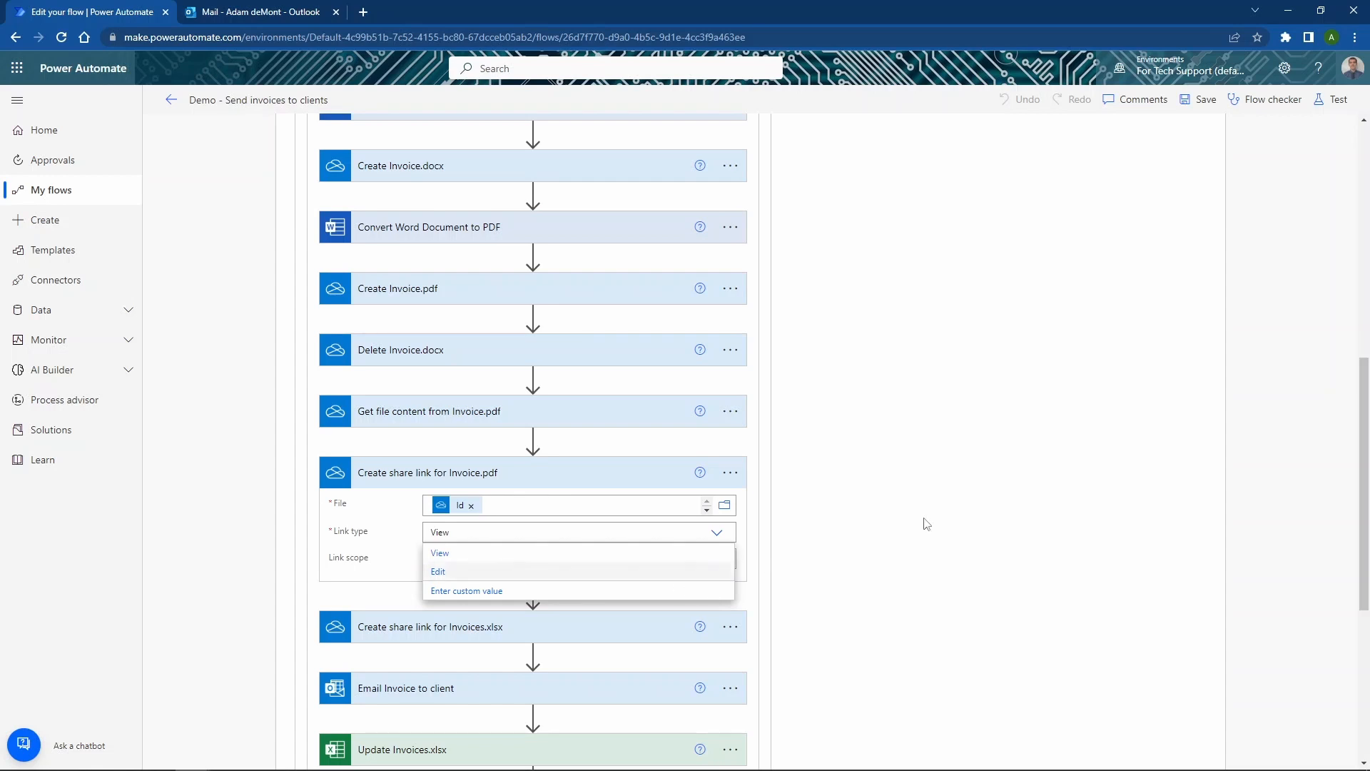
click(880, 381)
click(612, 481)
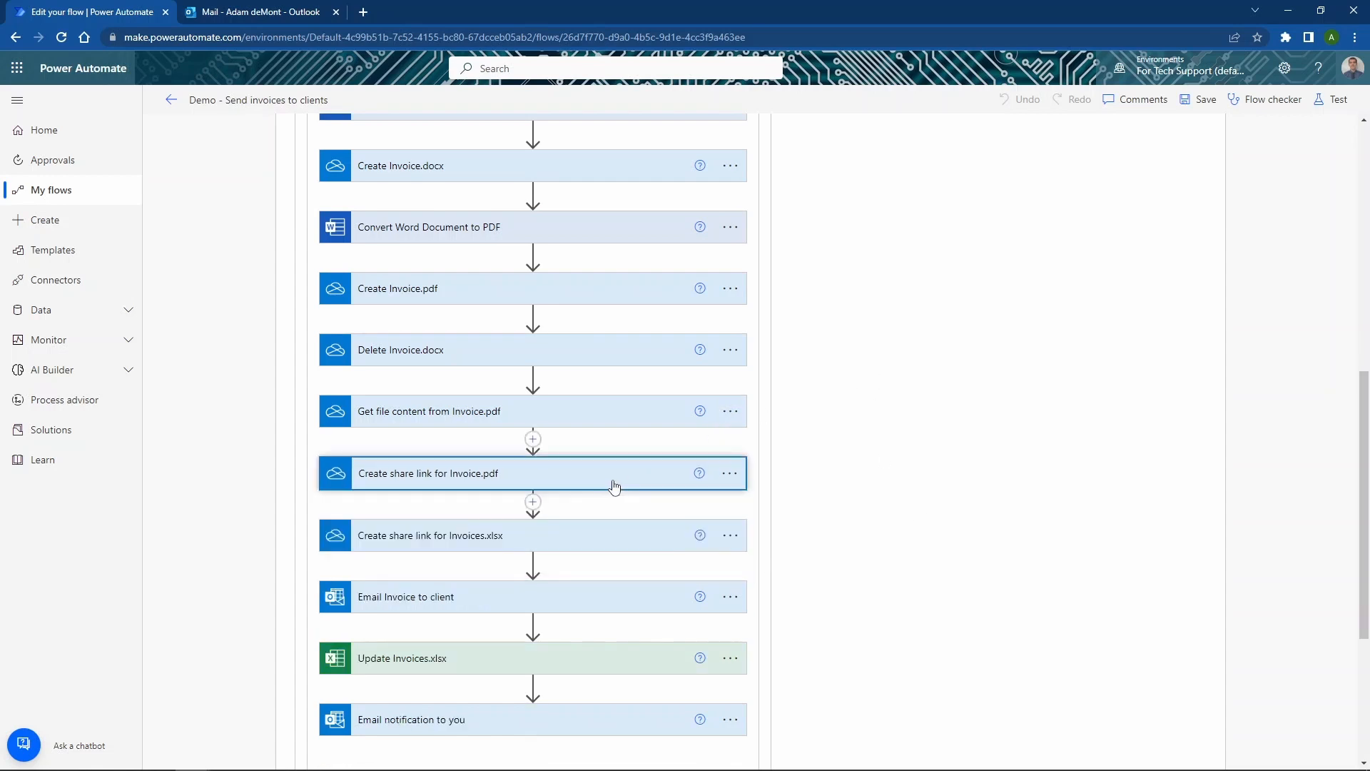
Review the settings of "Create share link for Invoices.xlsx" and its place in the overall flow, and collapse the action.
click(539, 544)
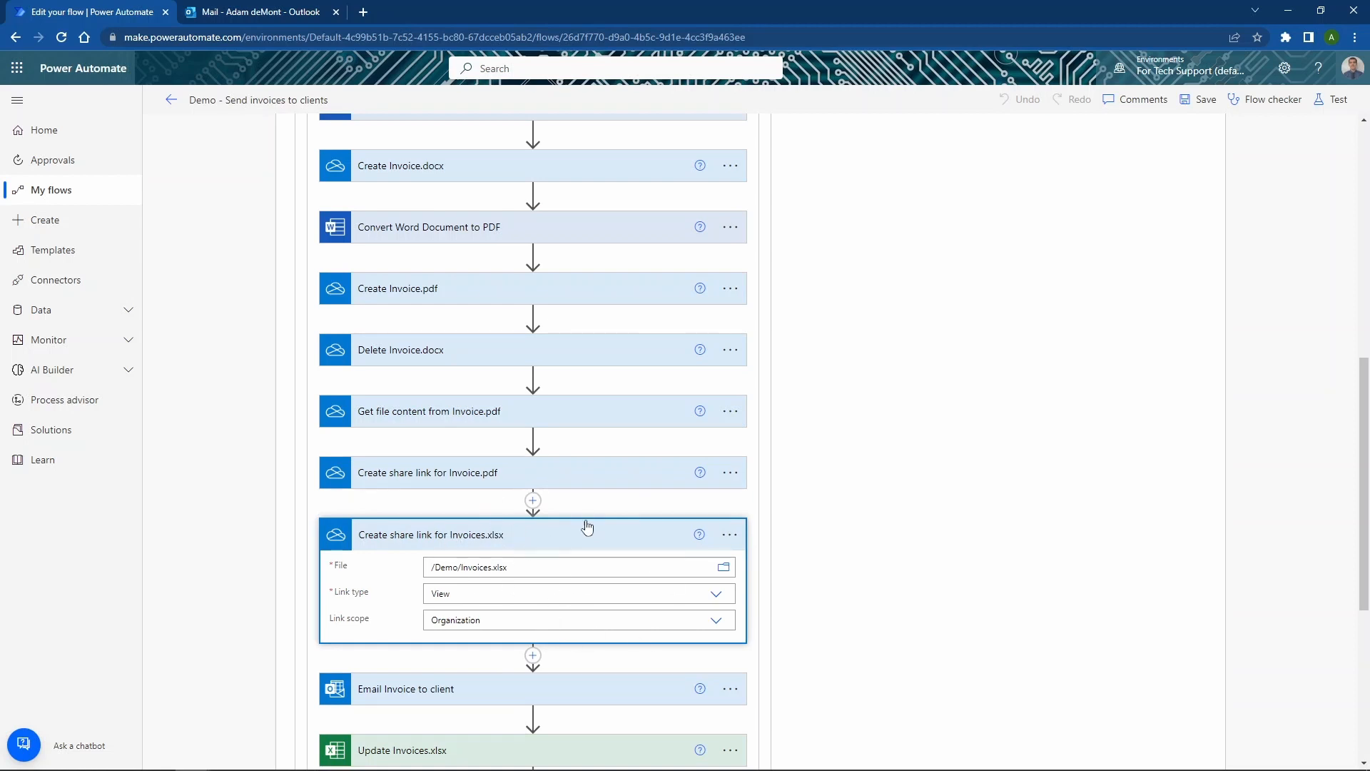
scroll(860, 593, up, 15)
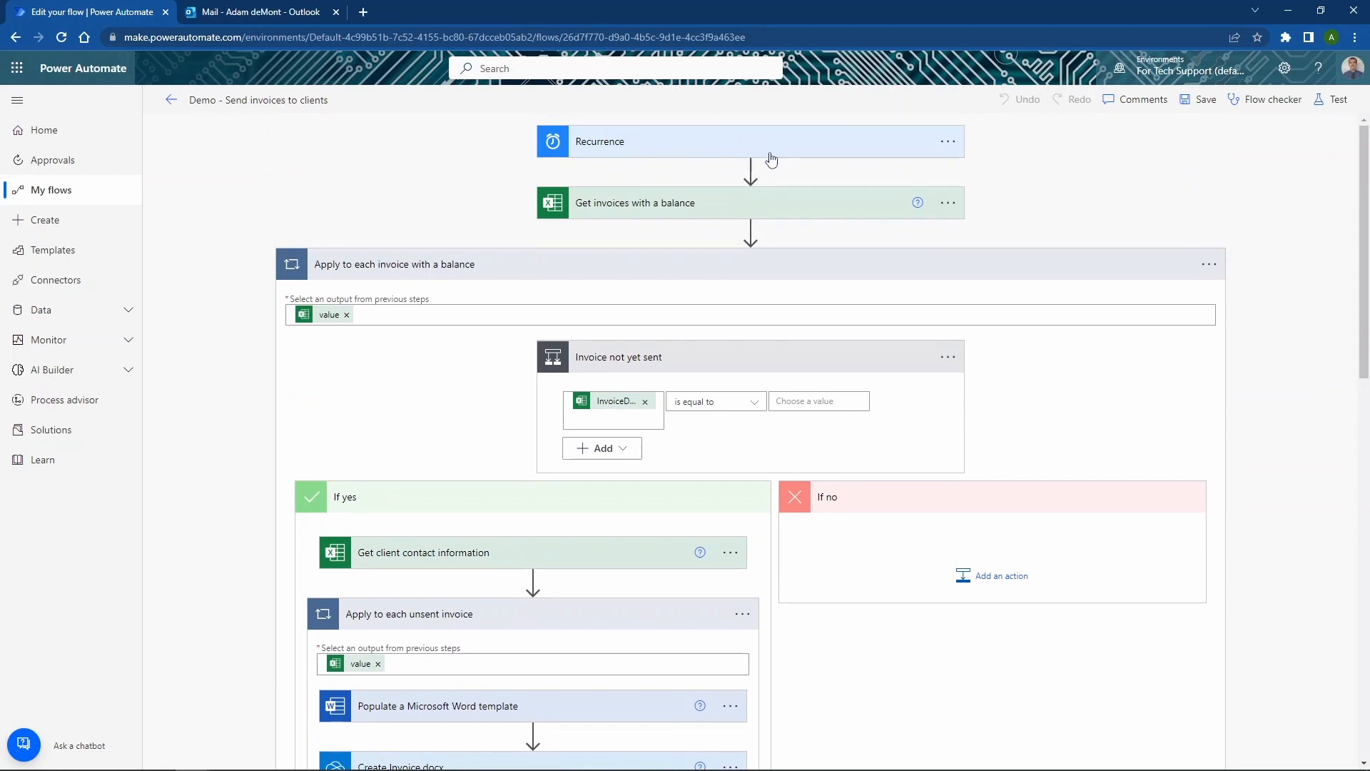
mouse_move(744, 176)
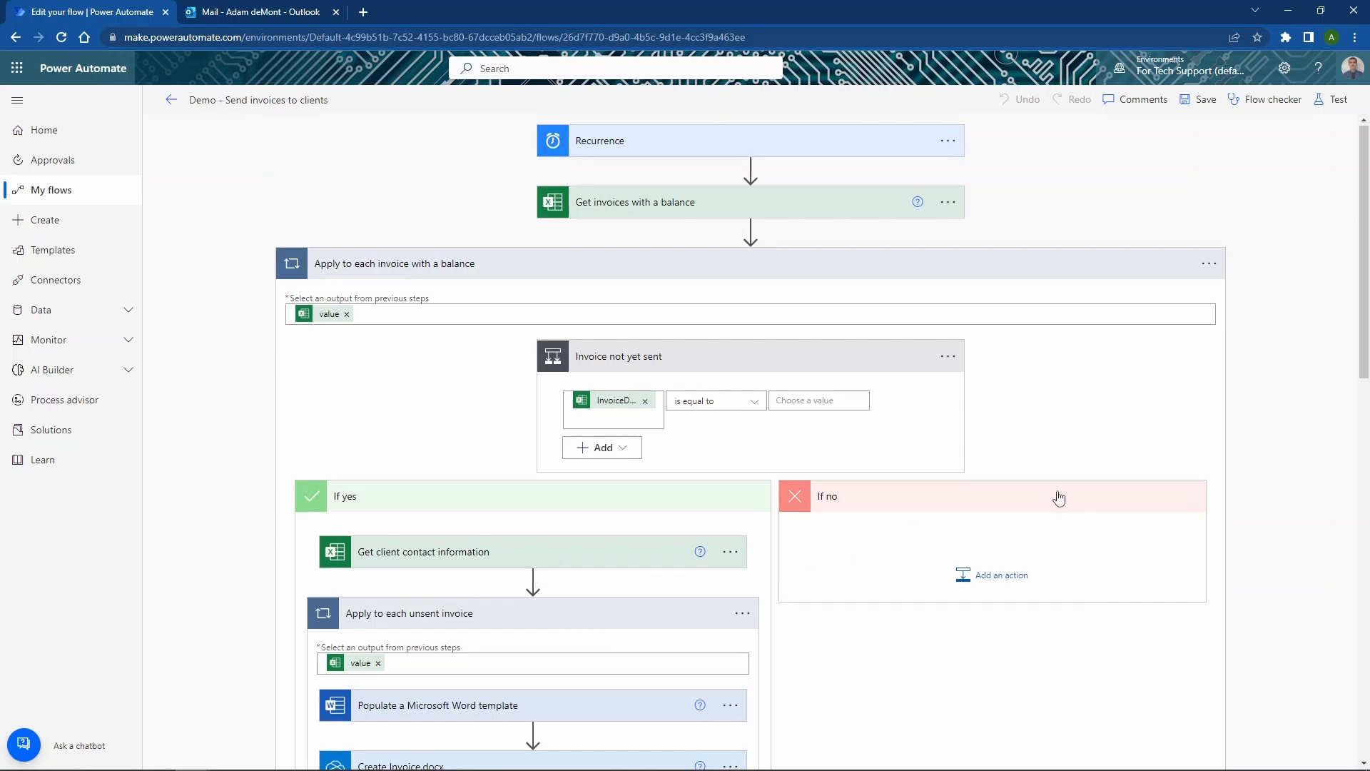
scroll(1059, 498, down, 10)
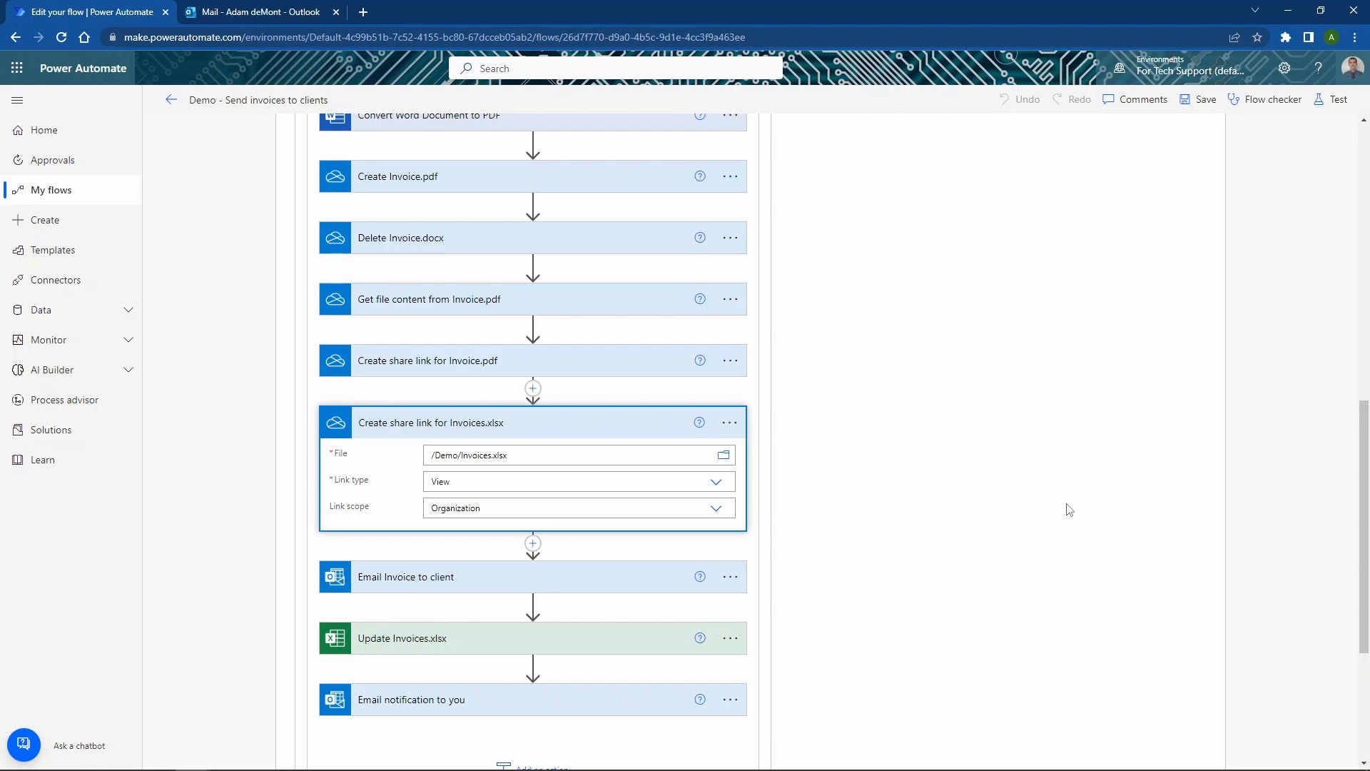
click(578, 428)
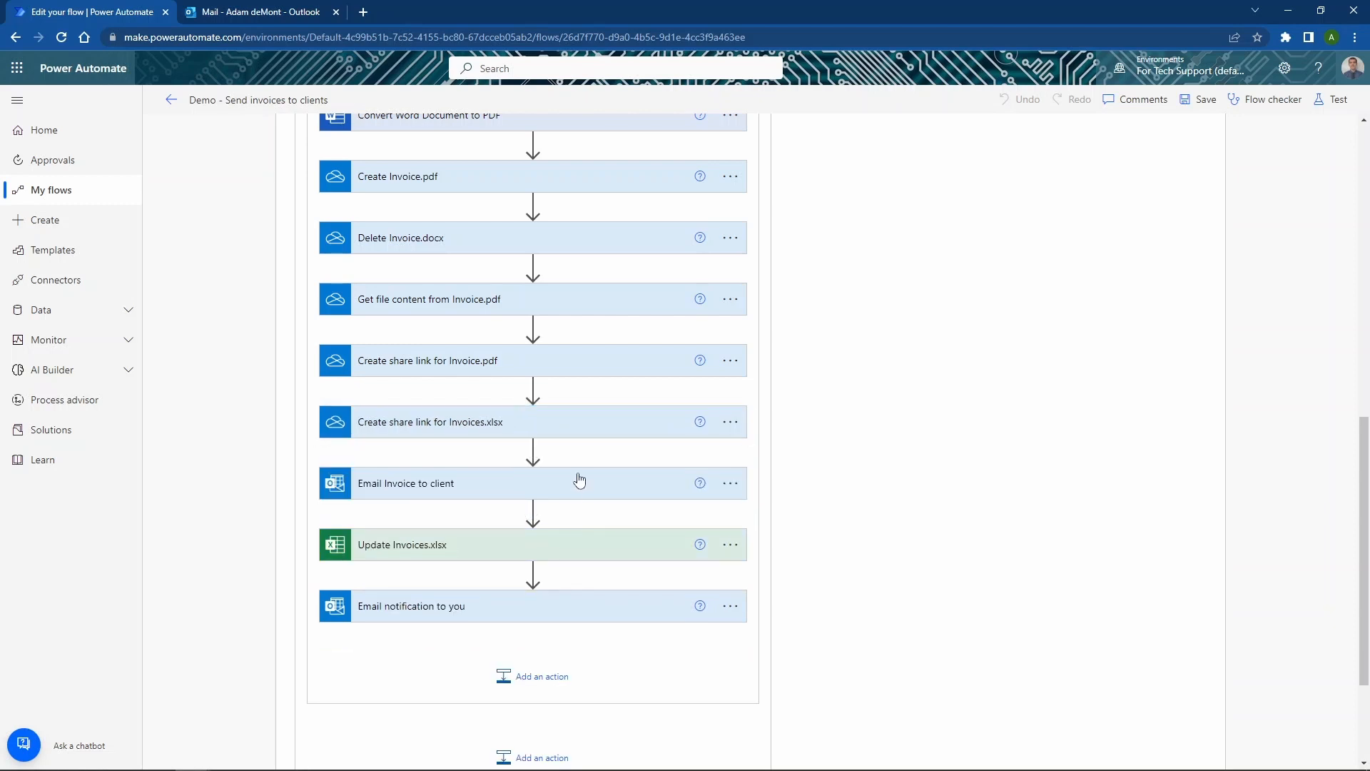
Expand "Email Invoice to client" with its advanced options and examine the recipient, subject, body and the sources of their dynamic values.
click(579, 482)
scroll(923, 442, down, 4)
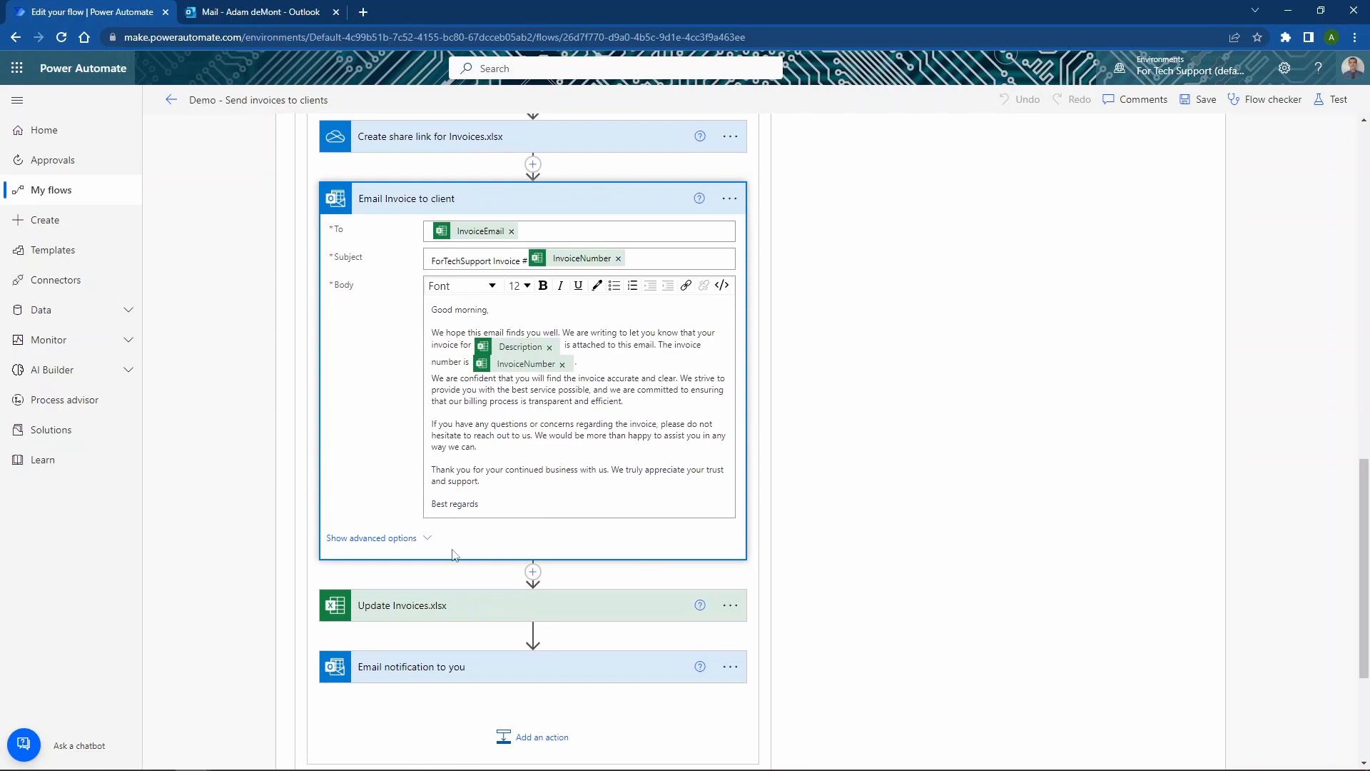
click(422, 539)
scroll(409, 578, down, 4)
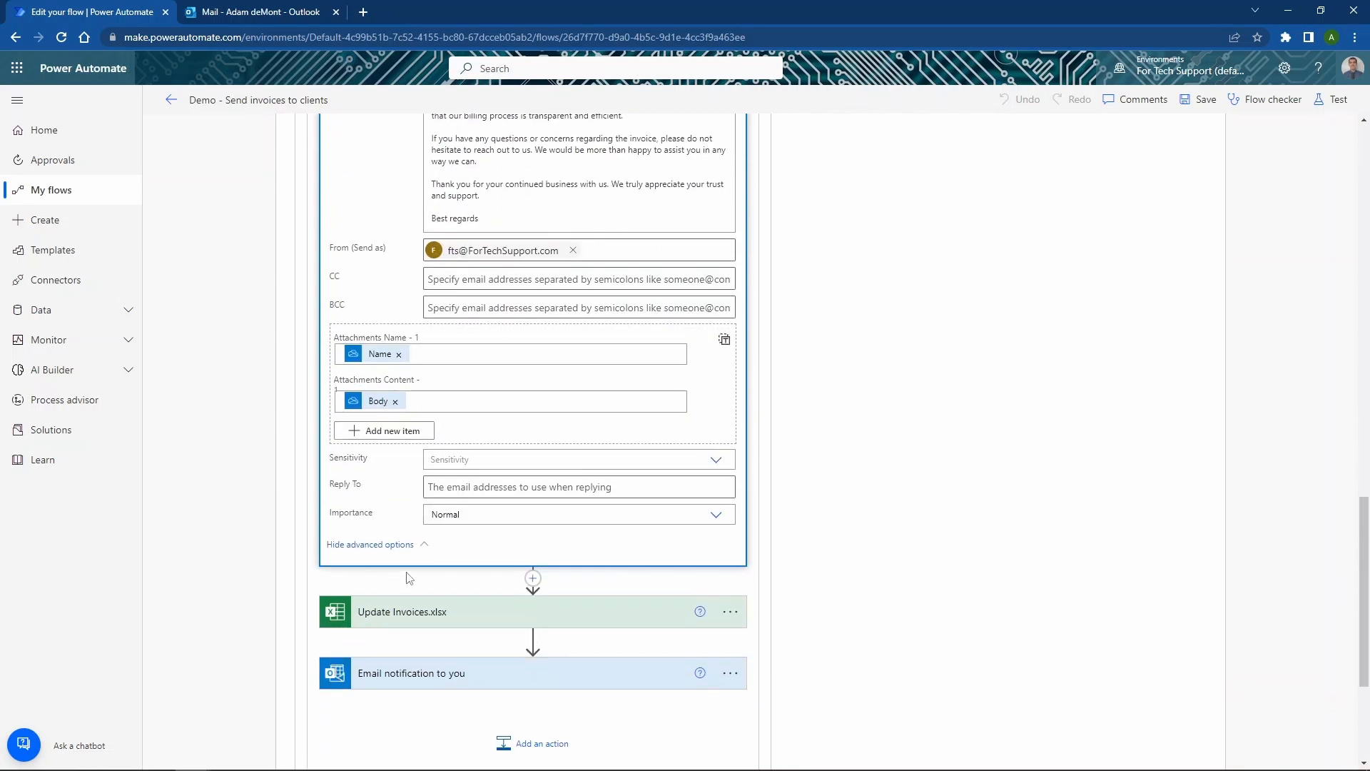
scroll(814, 453, up, 7)
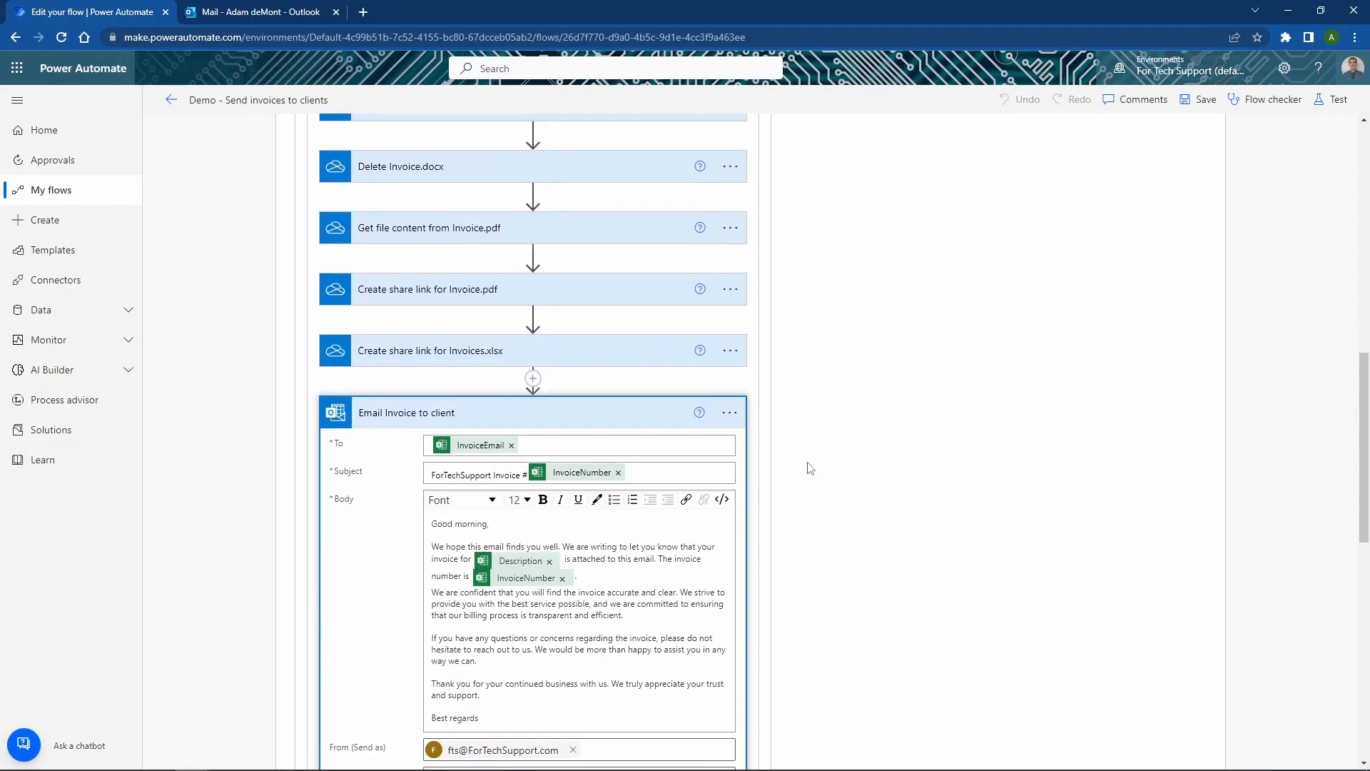
scroll(803, 477, down, 1)
scroll(796, 485, up, 1)
mouse_move(477, 450)
mouse_move(583, 477)
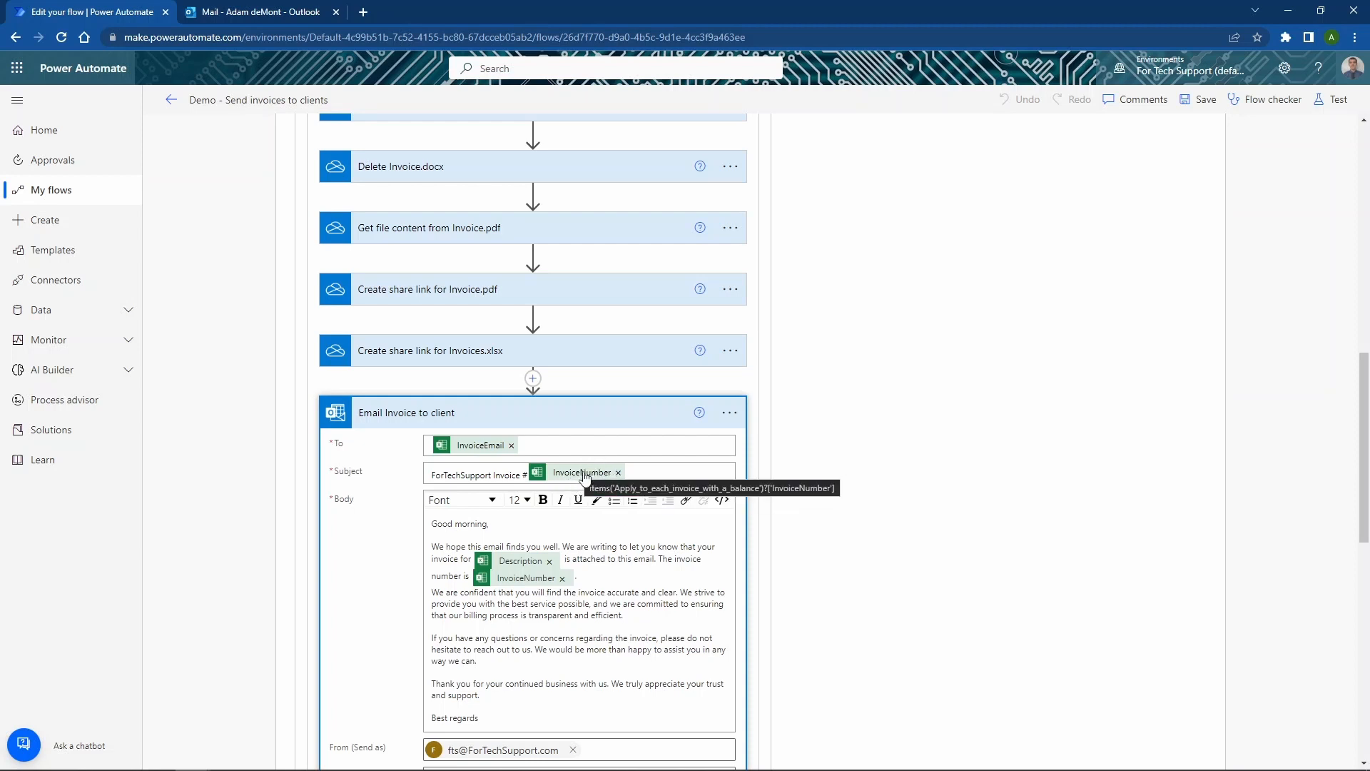
scroll(388, 547, down, 2)
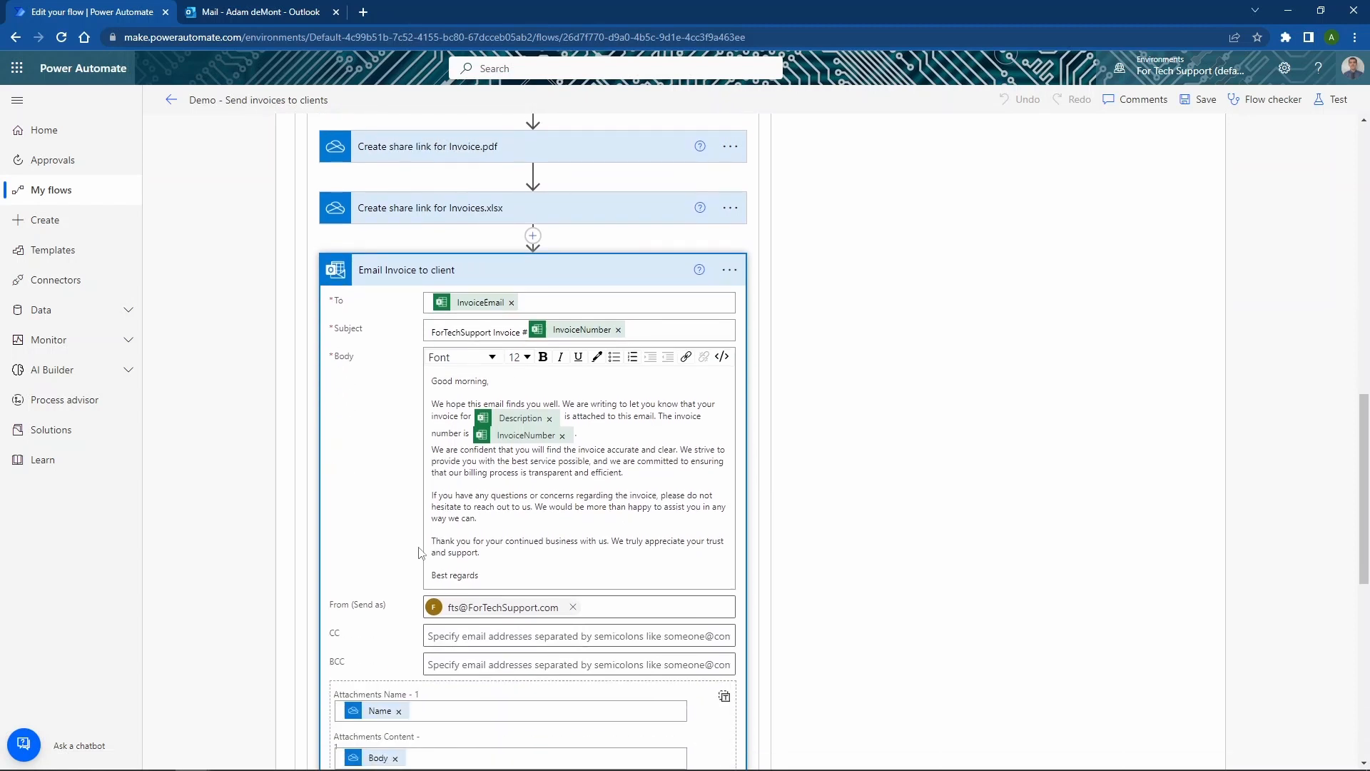
Switch the client email's body to HTML code view, review the sender and attachment fields, and collapse the action.
click(722, 357)
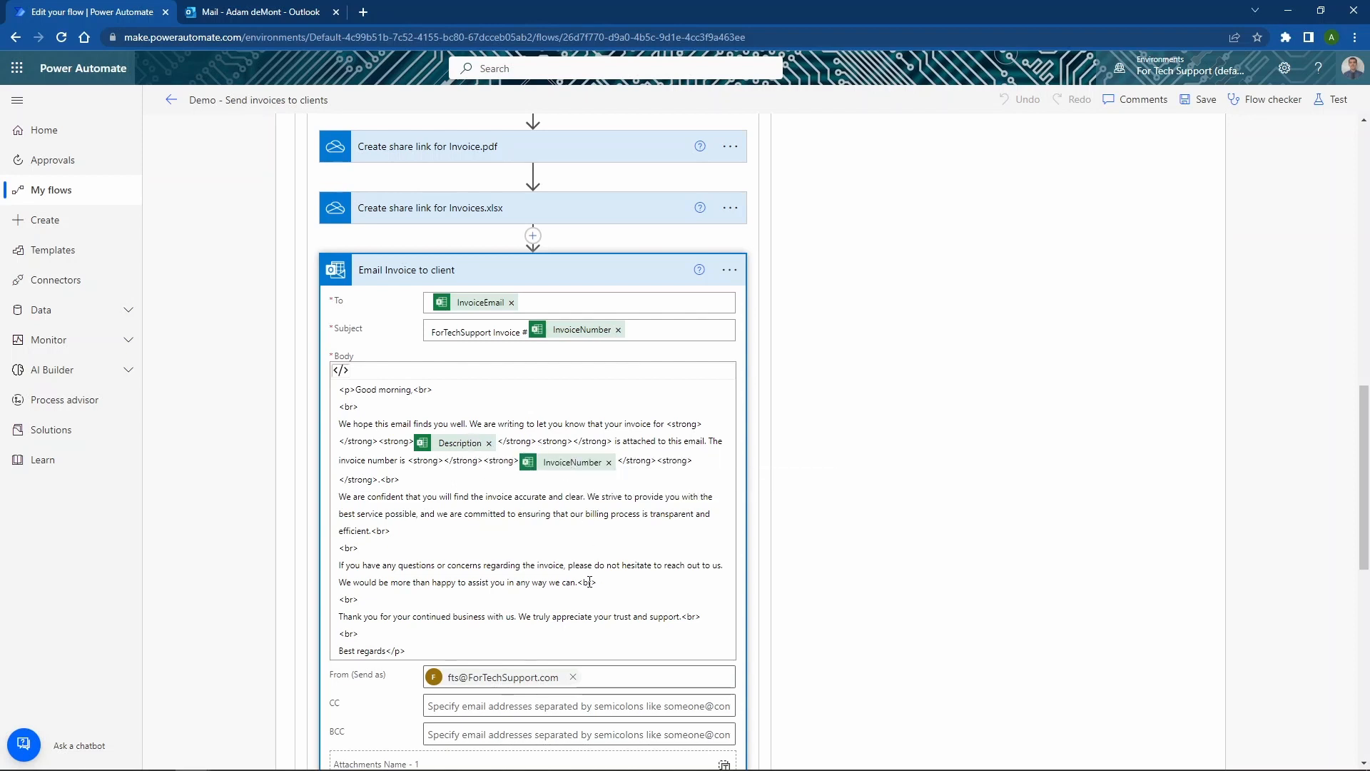
scroll(576, 465, down, 2)
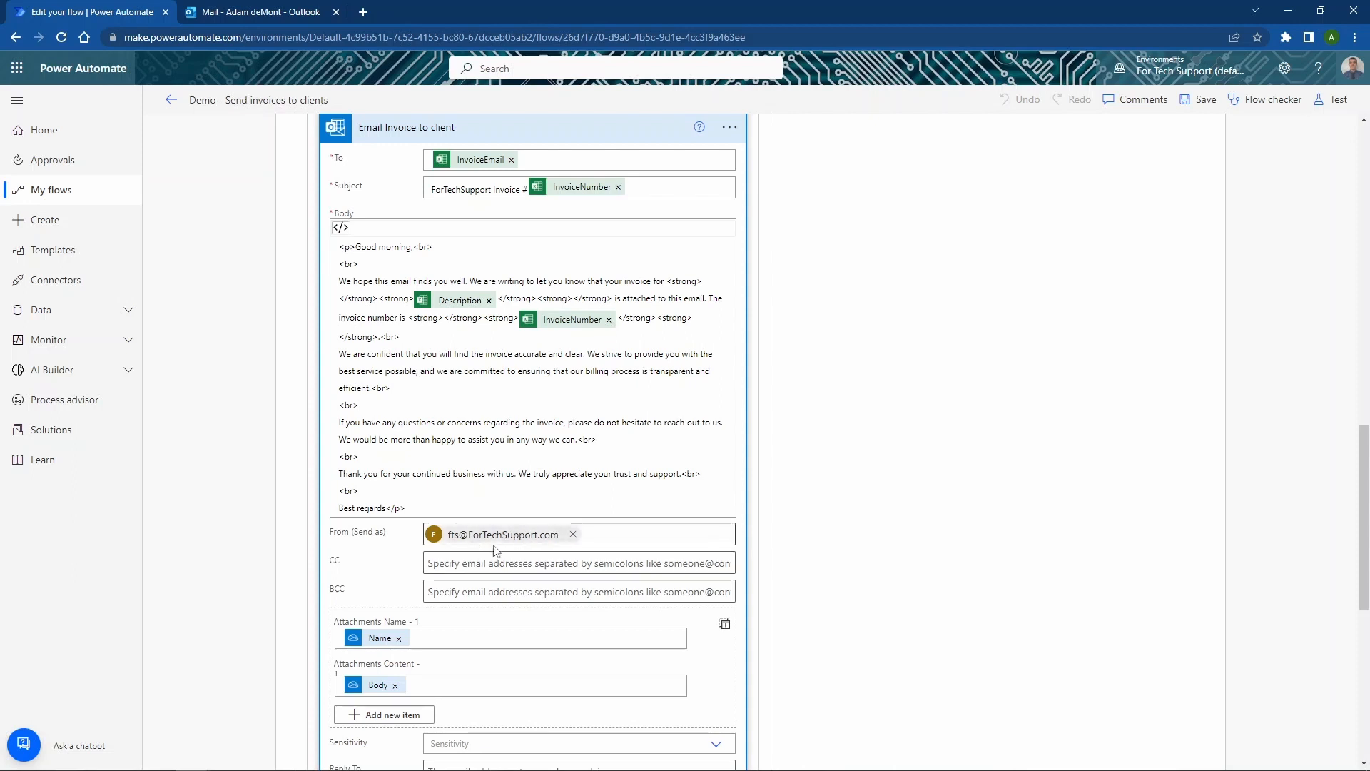
scroll(824, 534, down, 4)
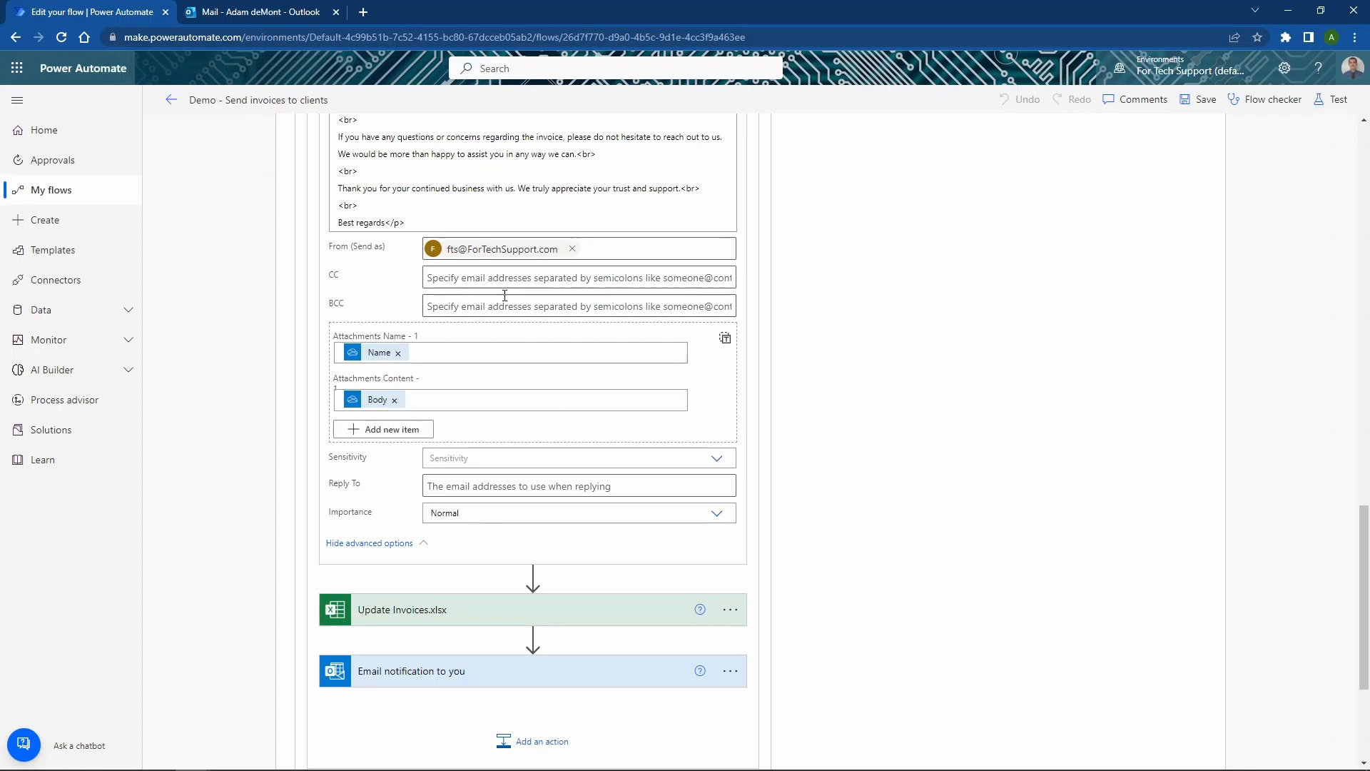
scroll(803, 560, up, 7)
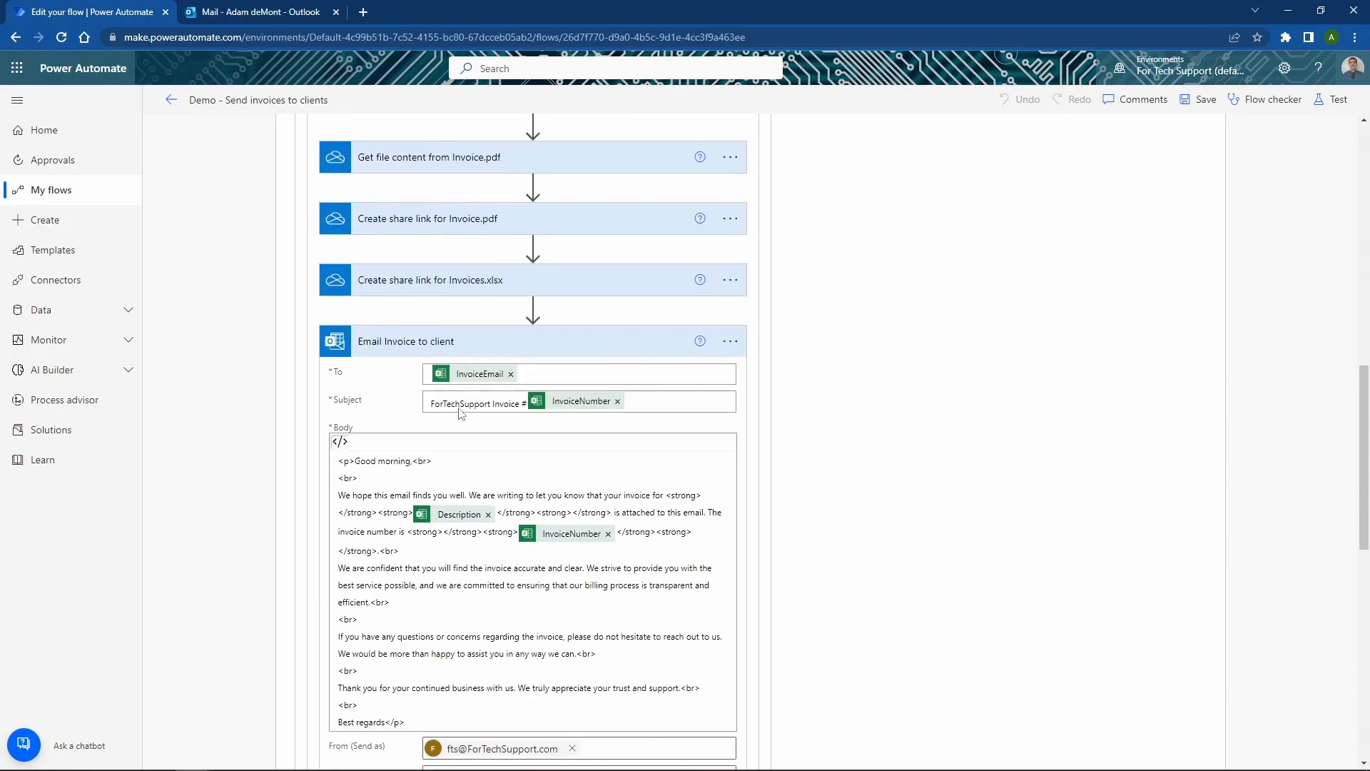
click(556, 341)
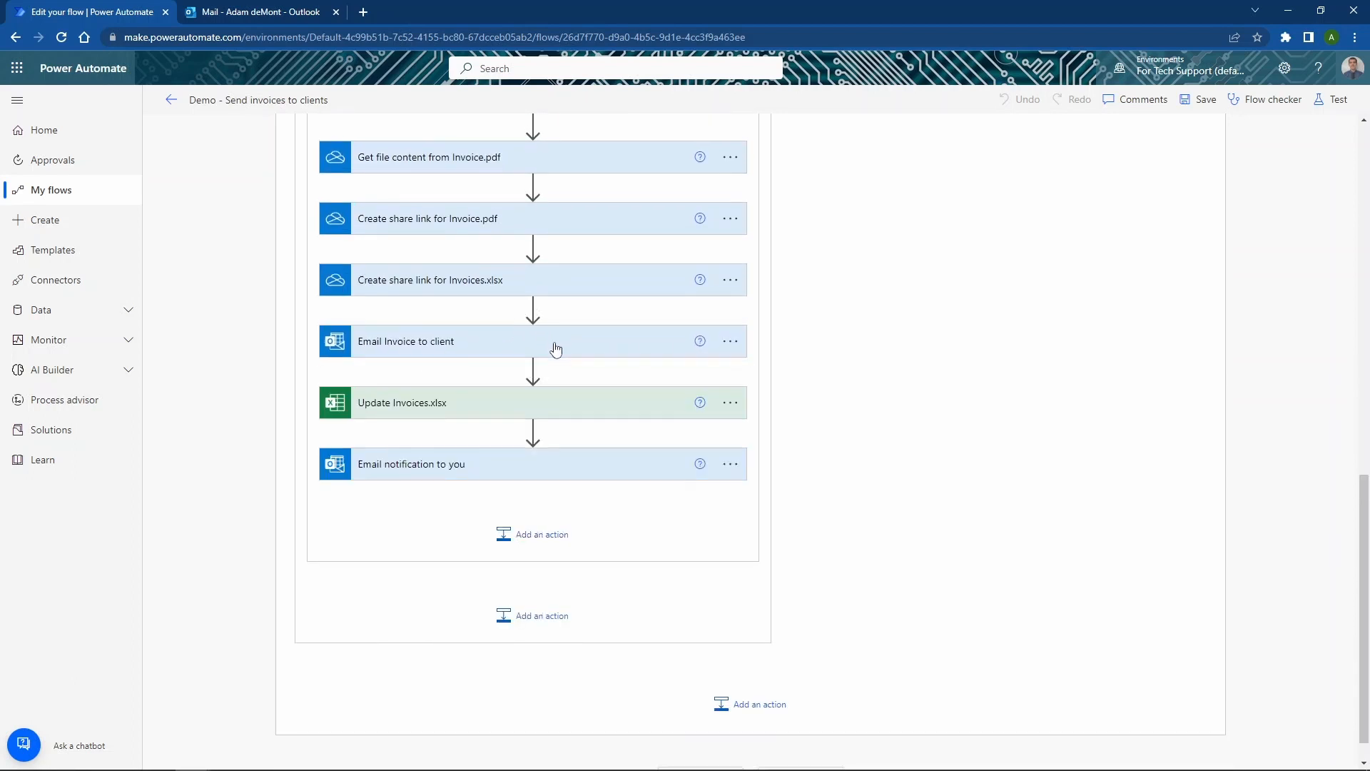
Expand "Update Invoices.xlsx" and examine its key column and value, the InvoiceDate expression and the InvoiceLink source.
click(599, 398)
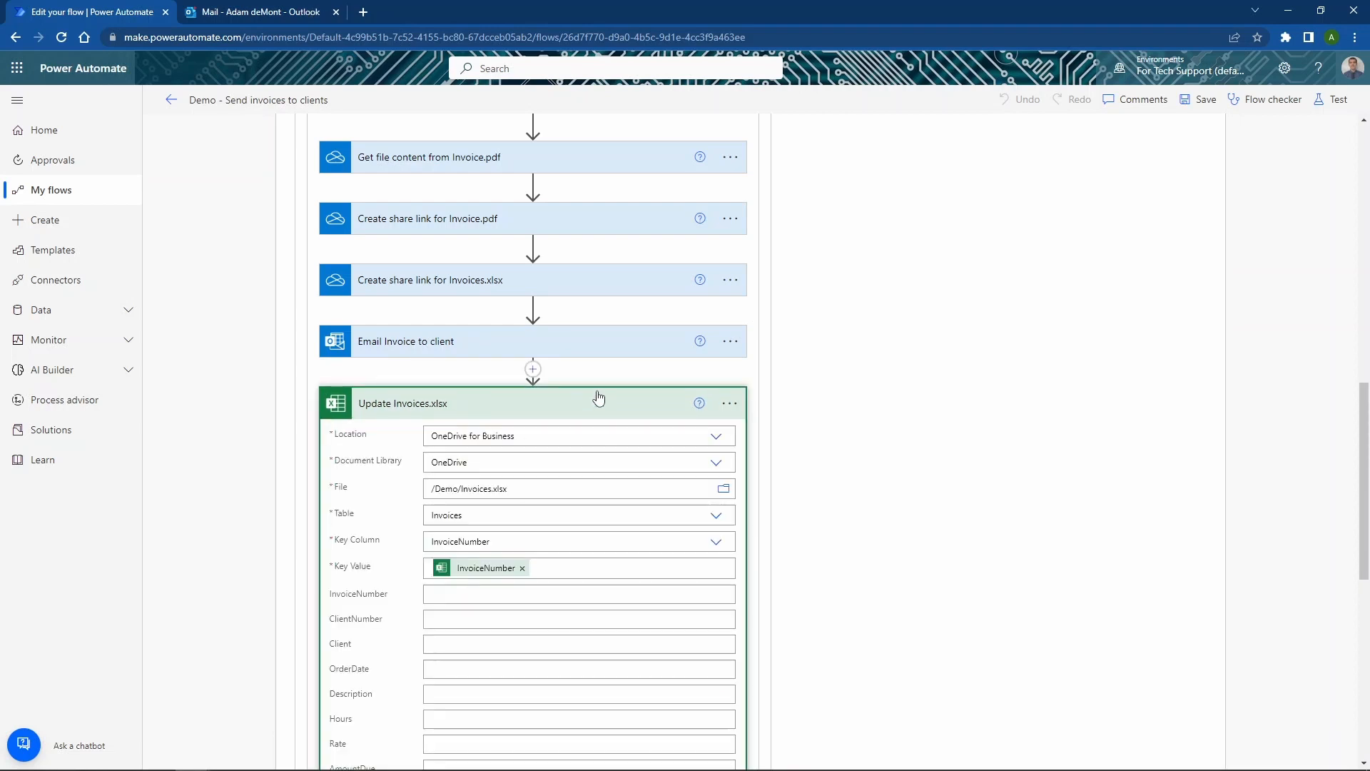
scroll(542, 450, down, 3)
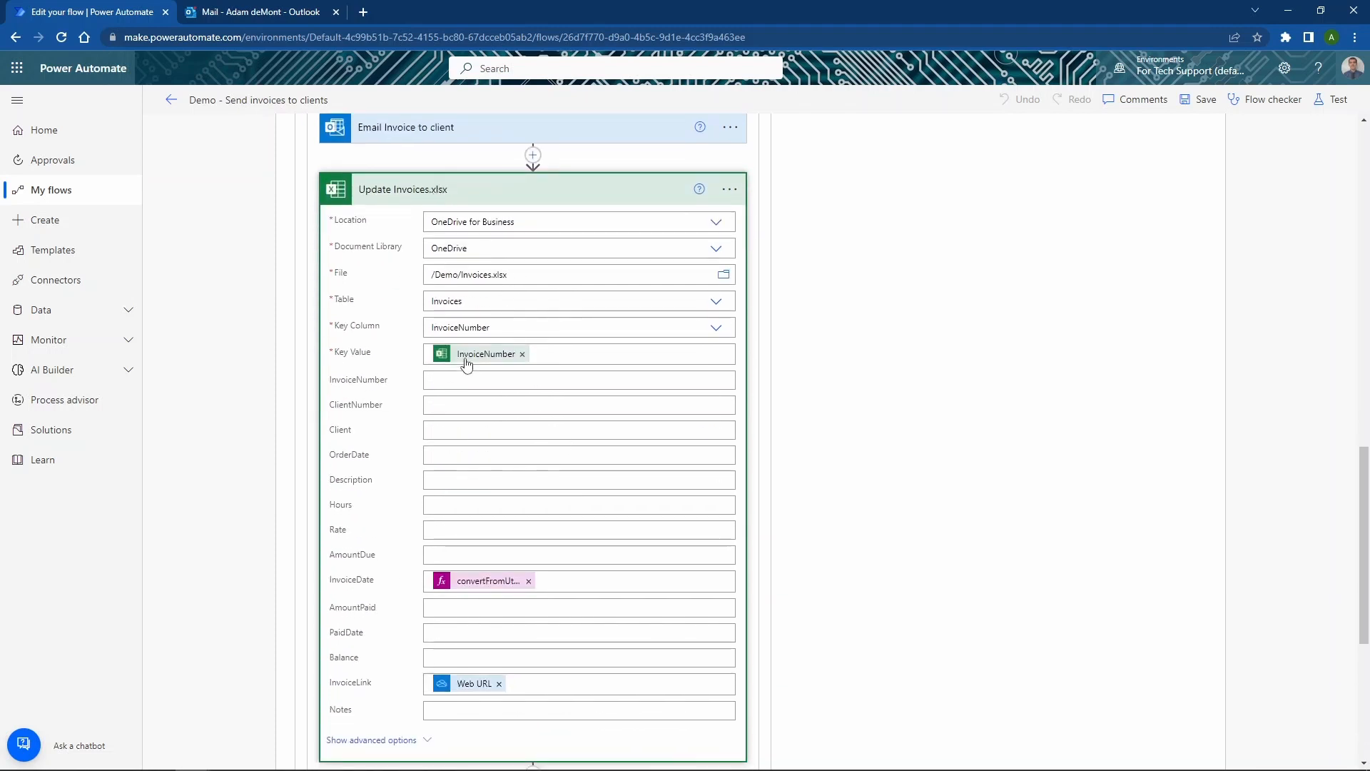
scroll(443, 532, down, 1)
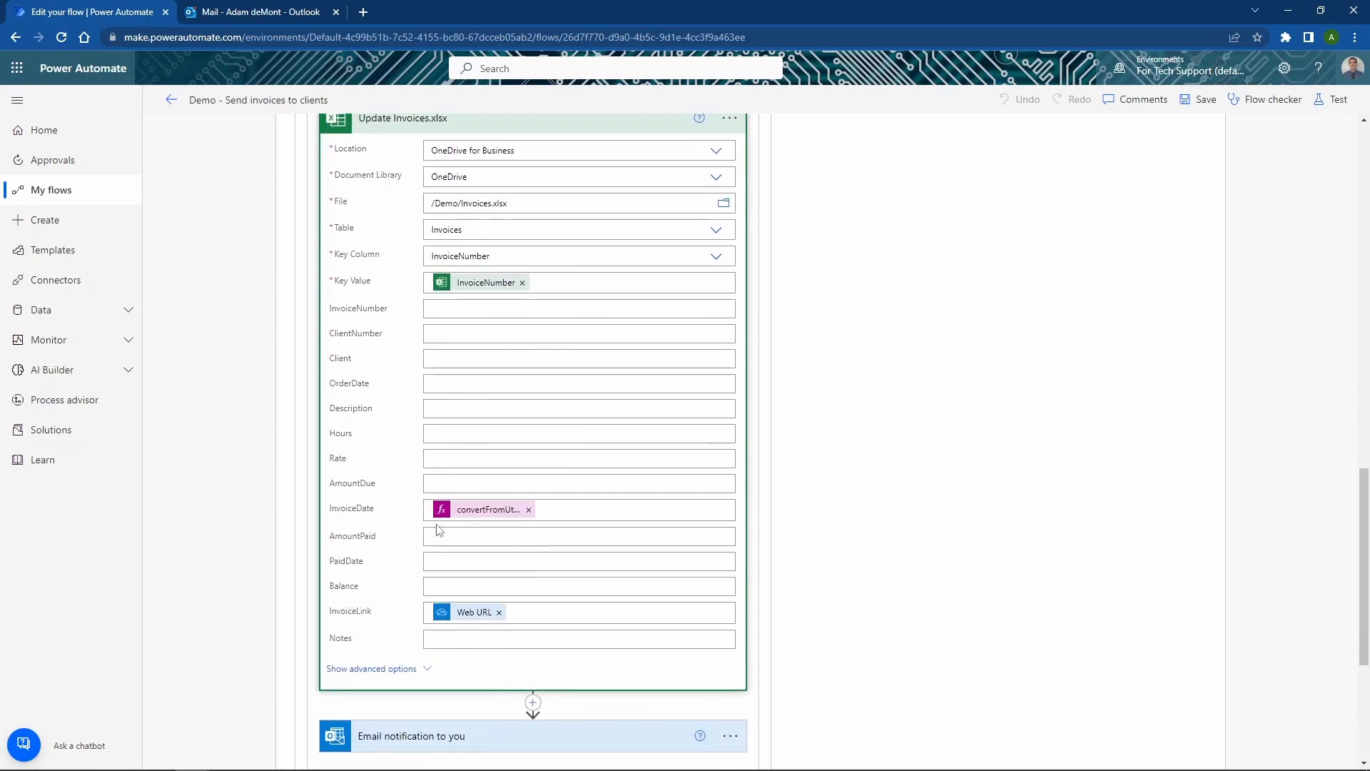
double_click(351, 509)
click(363, 620)
mouse_move(471, 618)
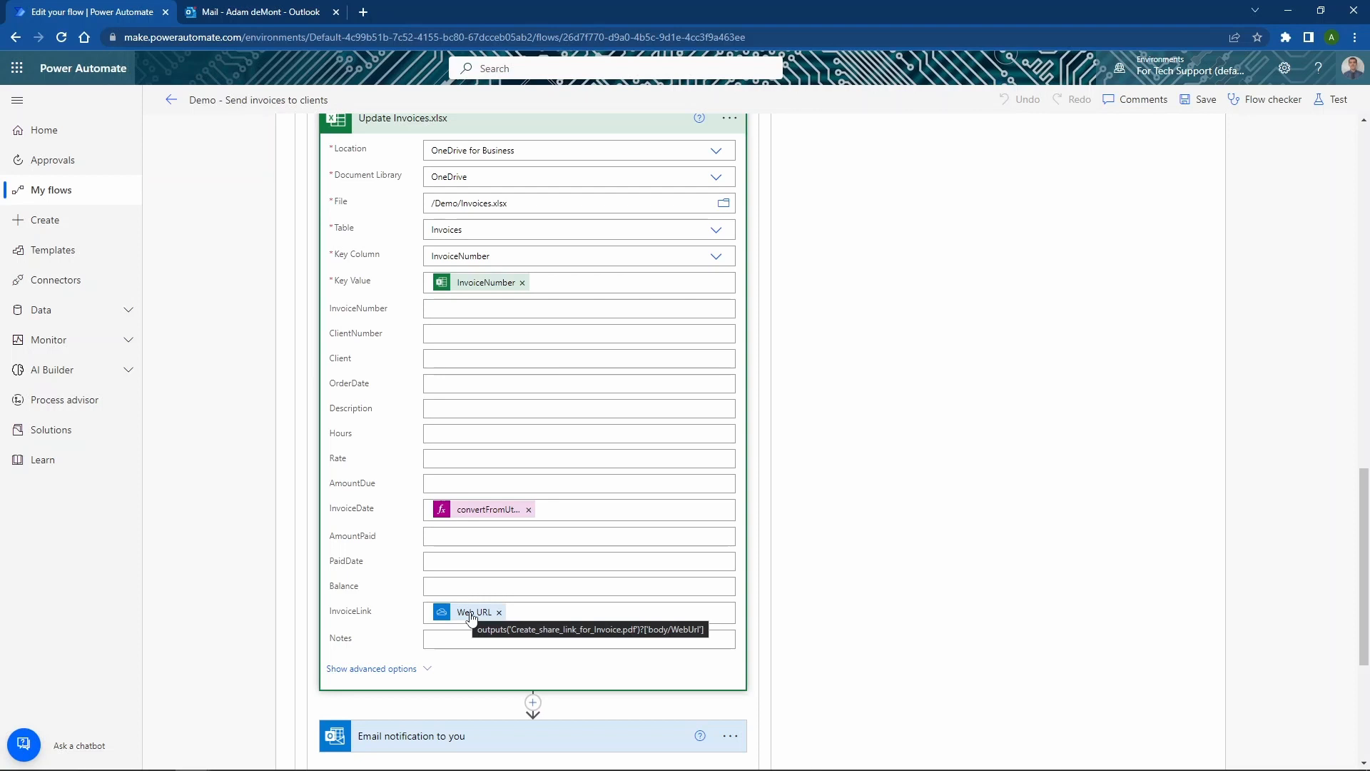
scroll(828, 560, down, 4)
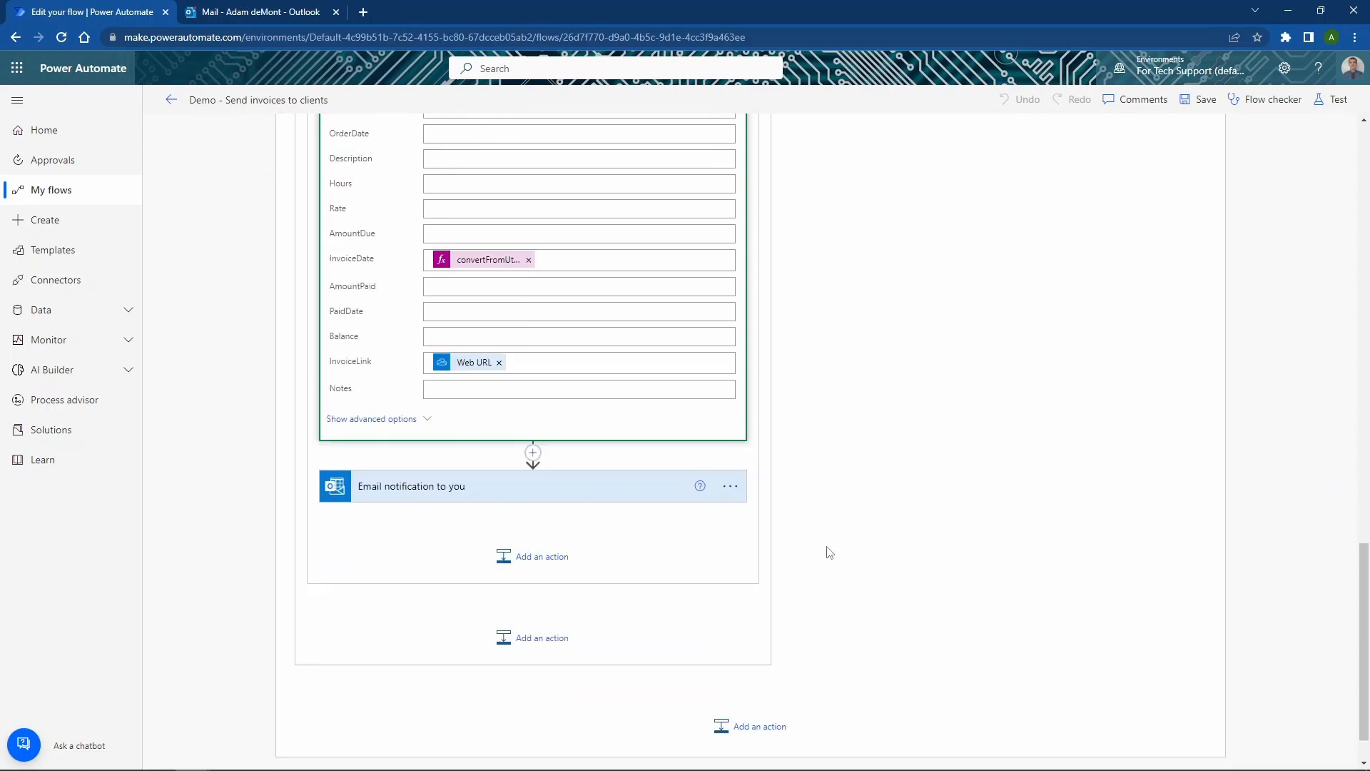
Expand "Email notification to you" and review its recipient, subject and HTML body with the invoice links.
click(632, 434)
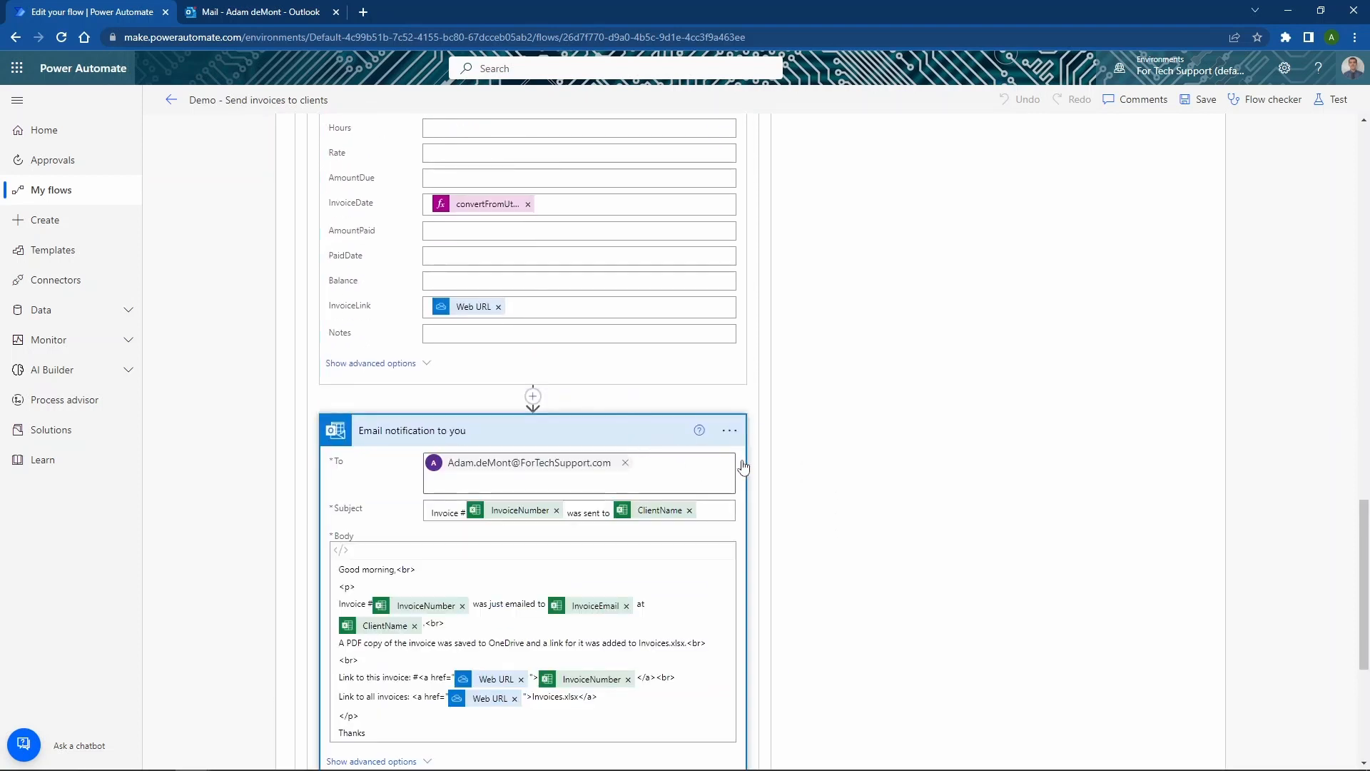
scroll(745, 470, down, 2)
scroll(746, 469, down, 3)
scroll(746, 469, up, 2)
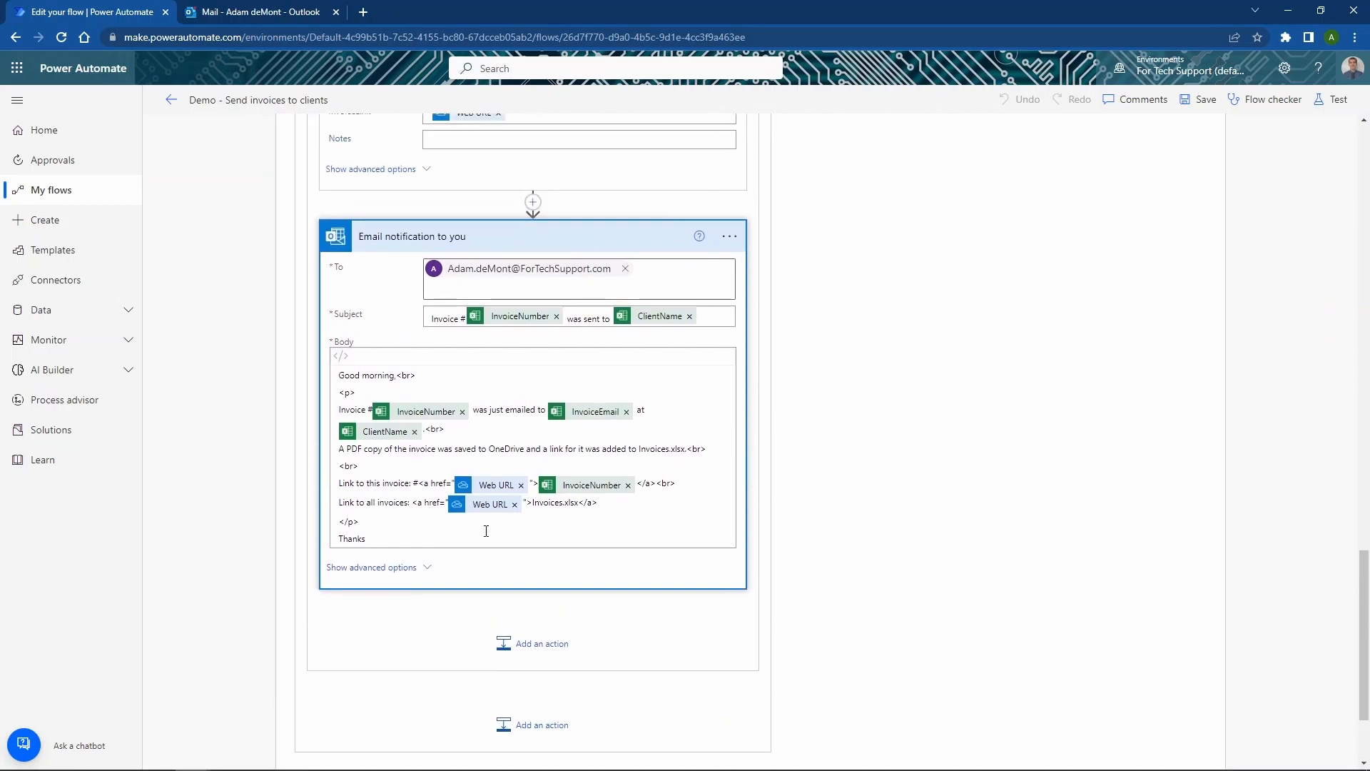
Show the advanced options of "Email notification to you" and review its sender, attachment name and attachment content fields.
click(421, 568)
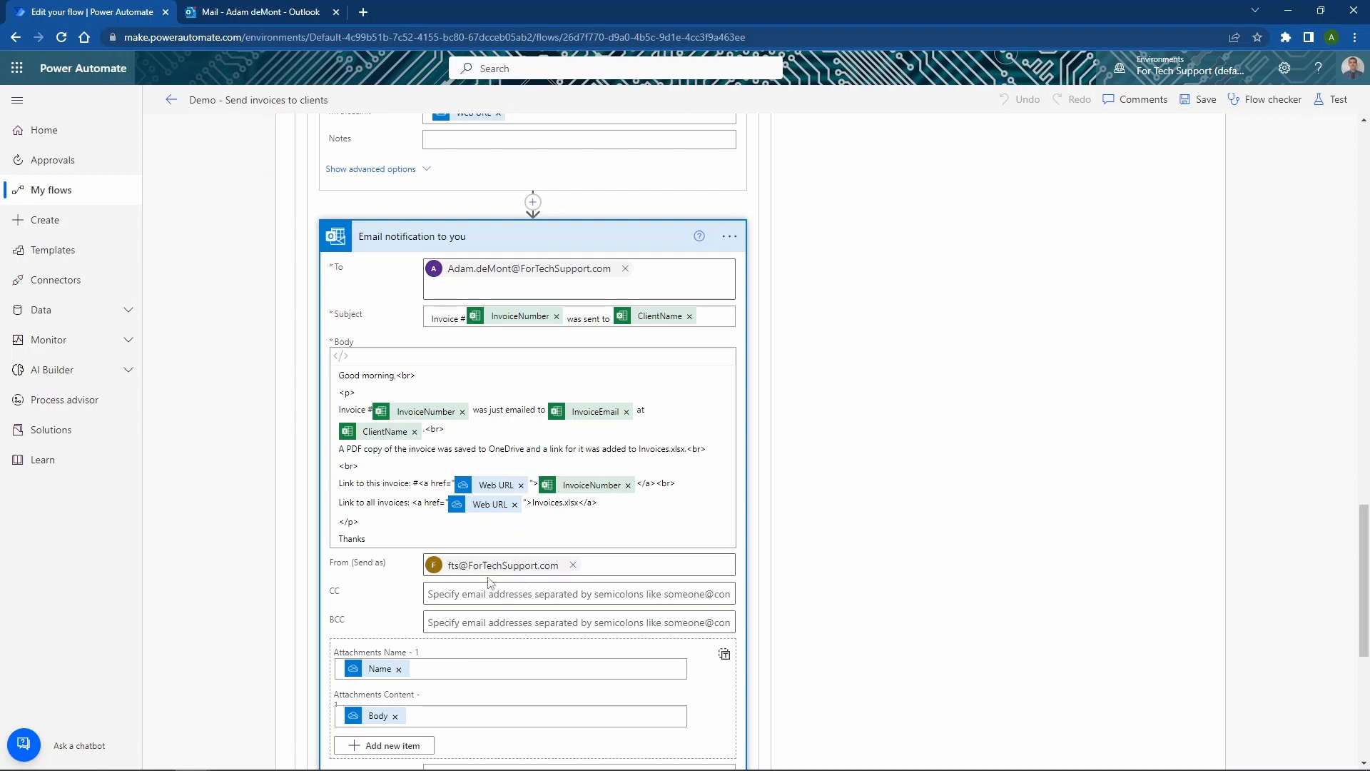
scroll(471, 528, down, 2)
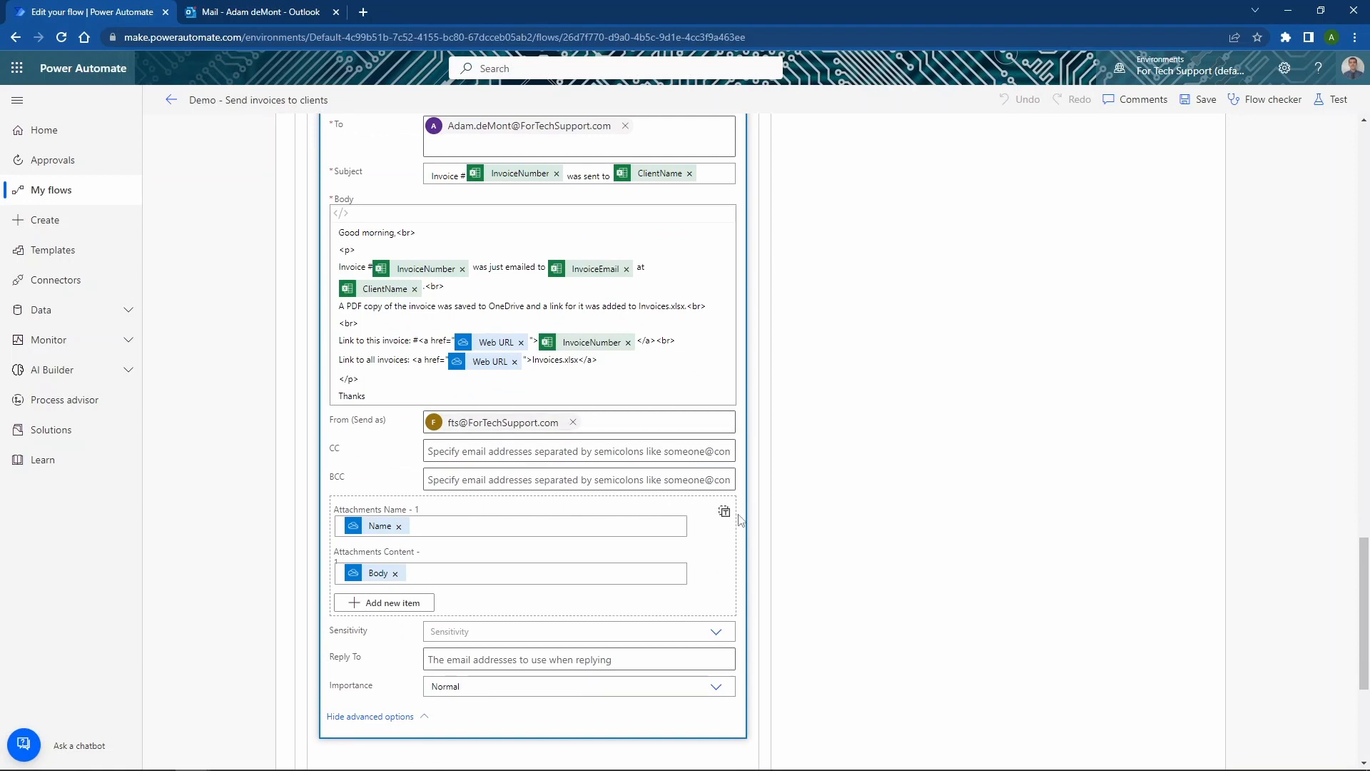
scroll(592, 398, down, 2)
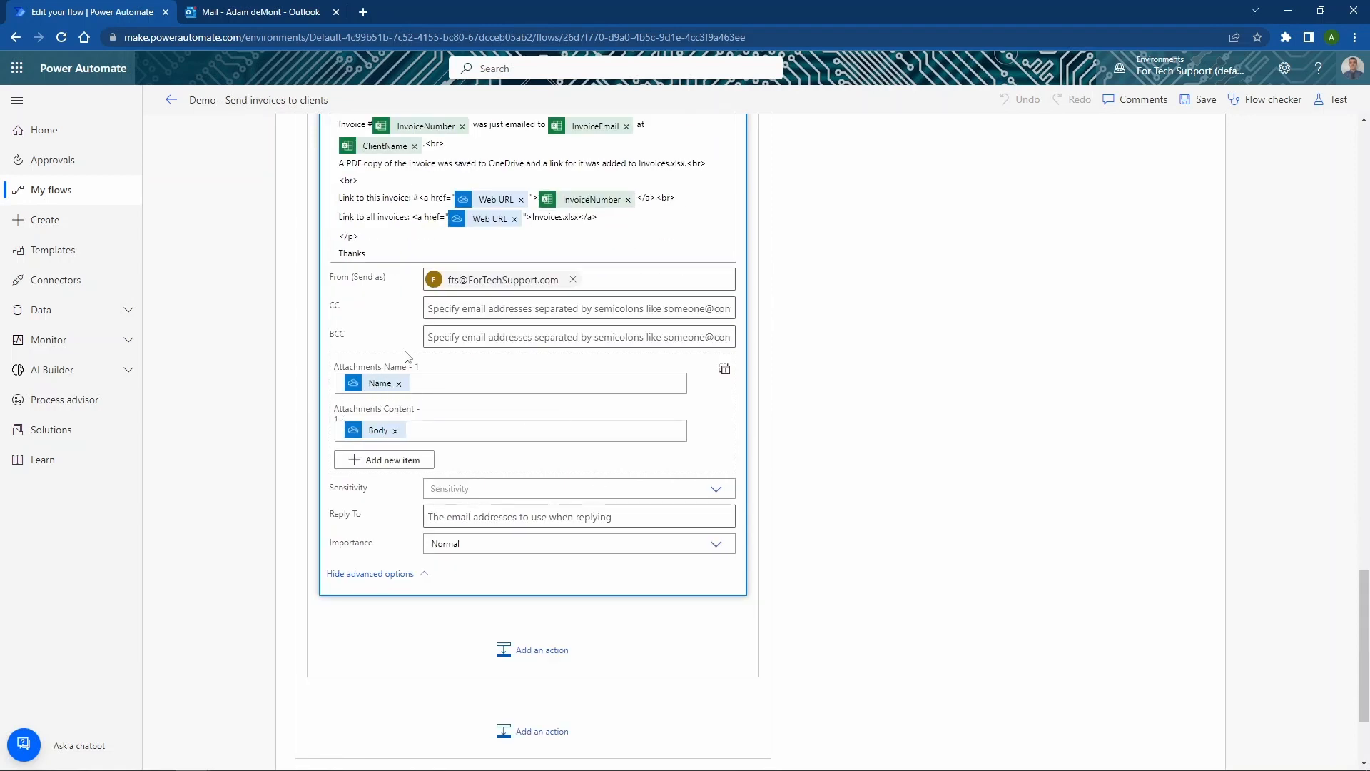
scroll(495, 304, up, 1)
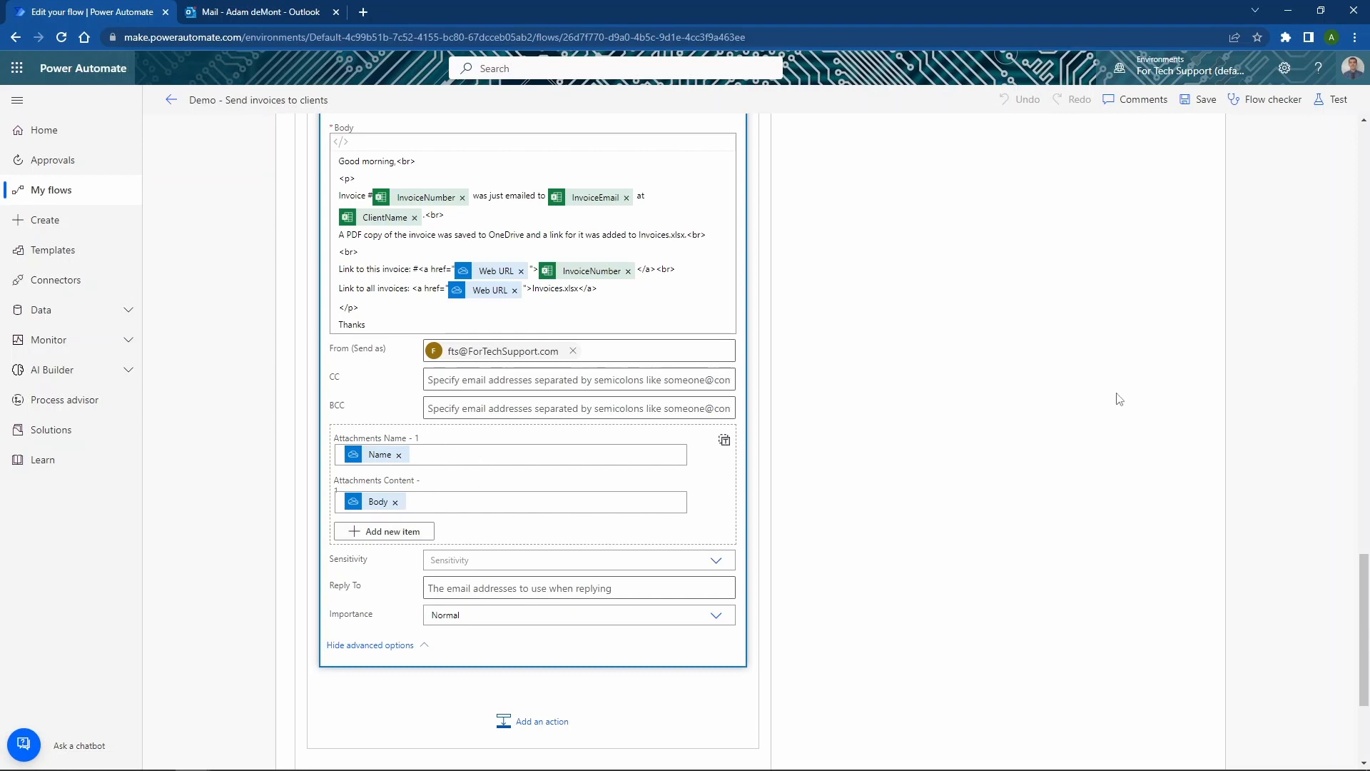
scroll(1111, 396, up, 5)
scroll(1103, 407, down, 7)
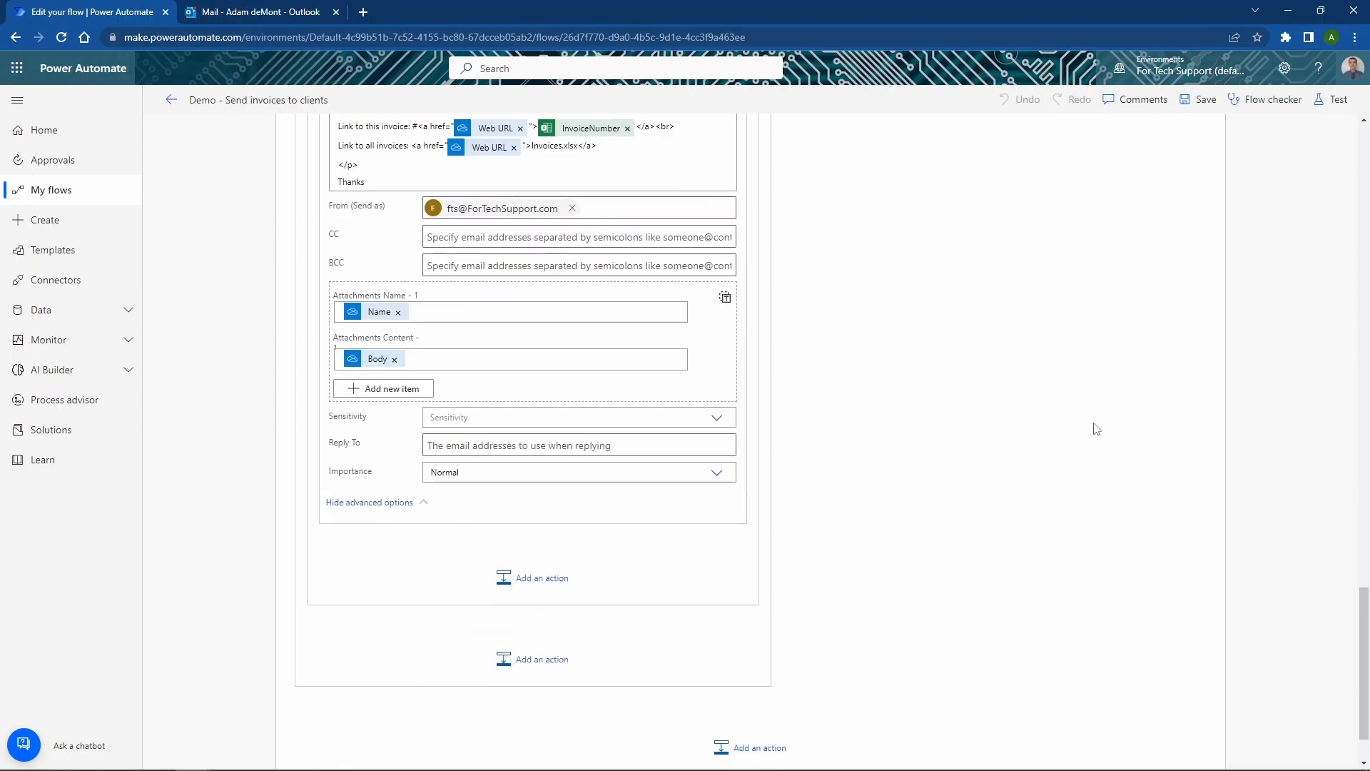
Save the "Demo - Send invoices to clients" flow and return to its details page.
scroll(1096, 414, up, 8)
scroll(1095, 408, up, 15)
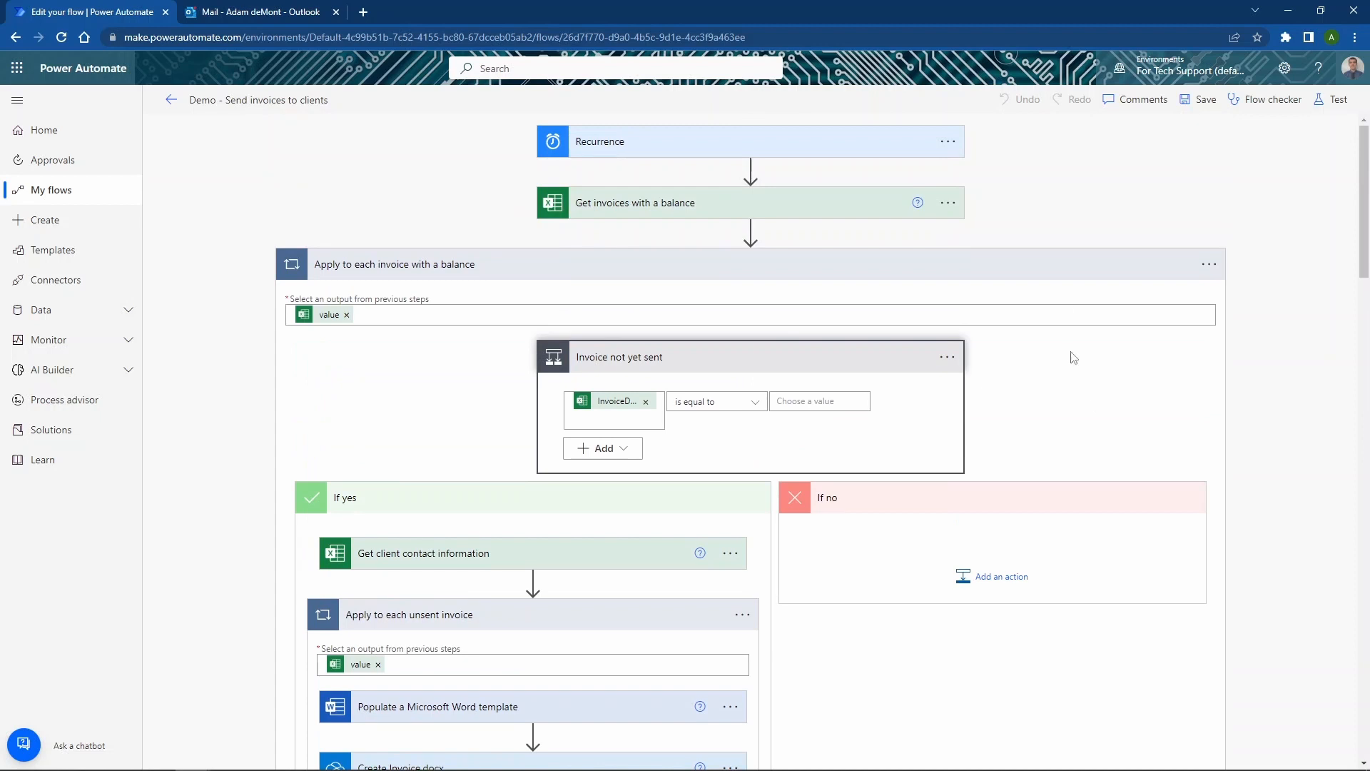
click(1202, 99)
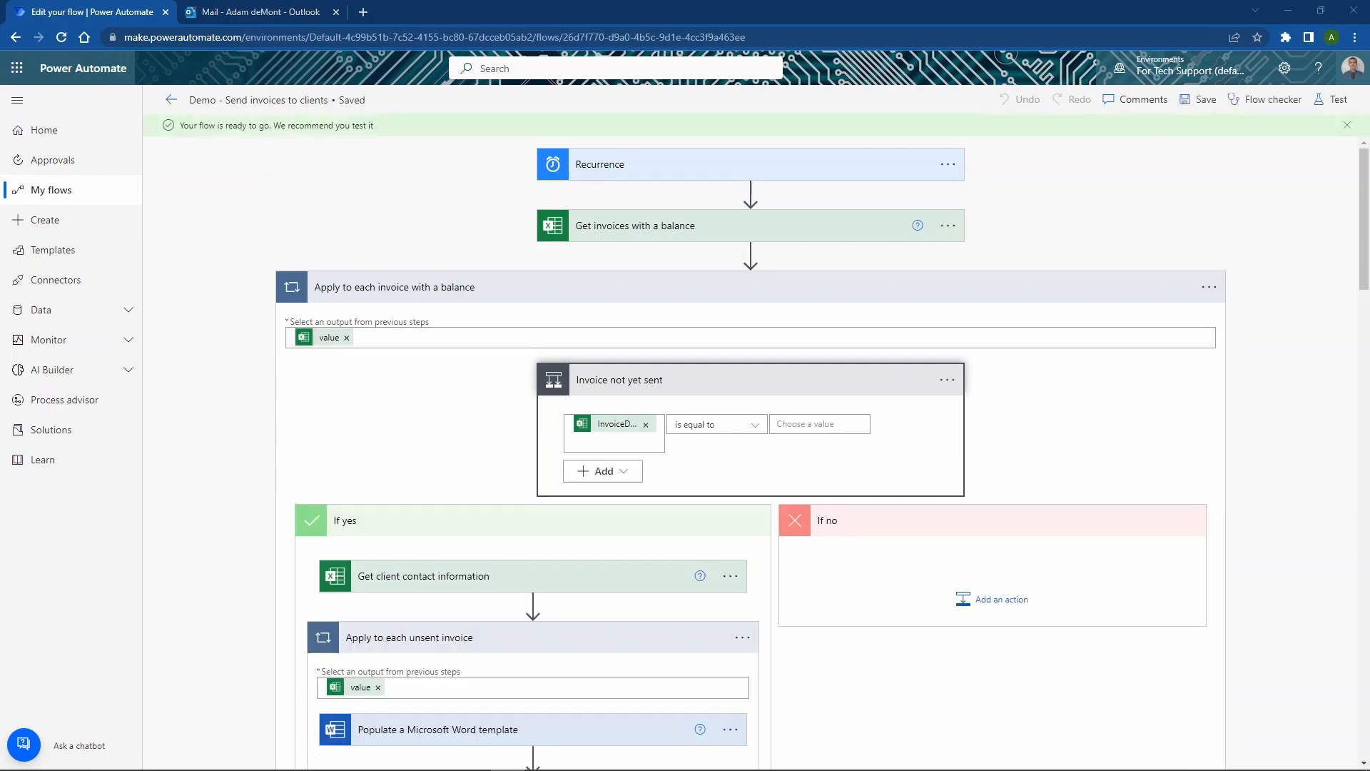
click(172, 100)
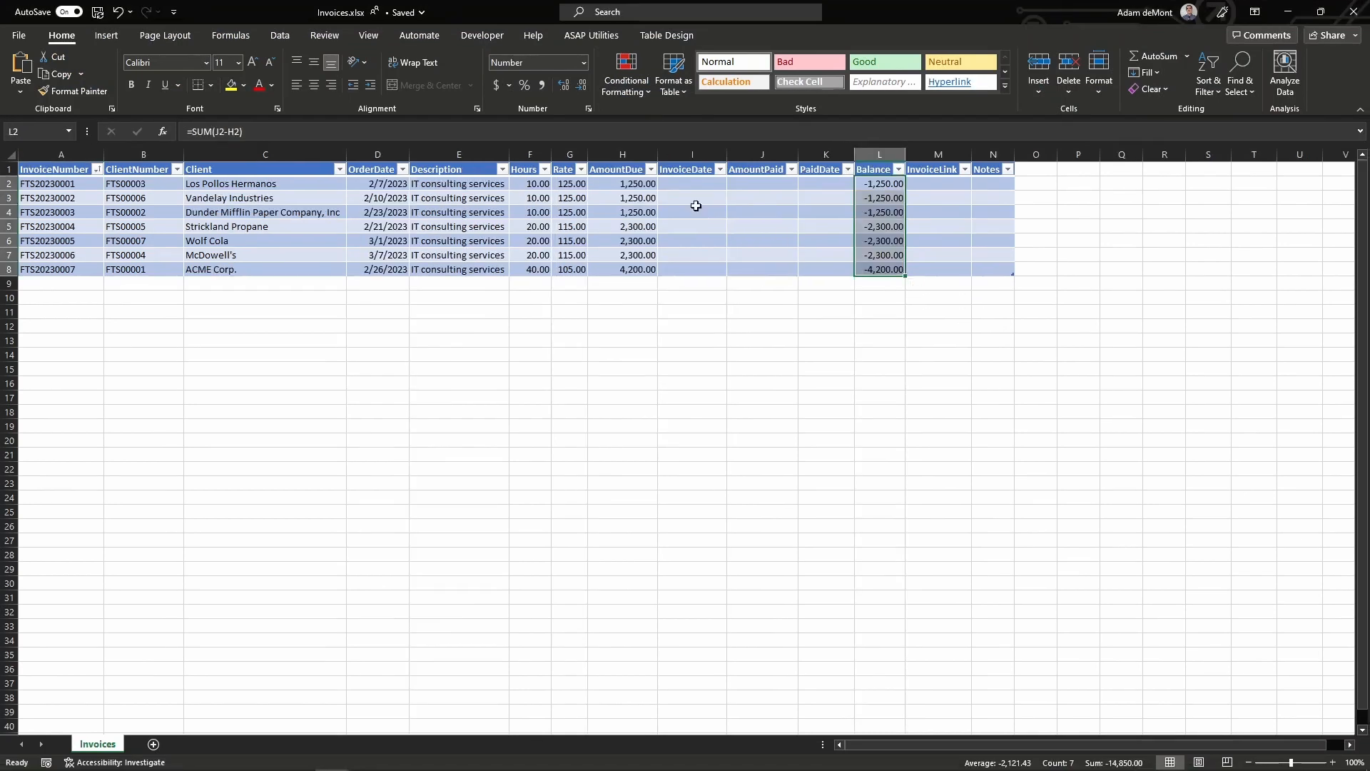
Close the Invoices.xlsx and Clients.xlsx workbooks in Excel and minimize the Demo folder window.
click(692, 184)
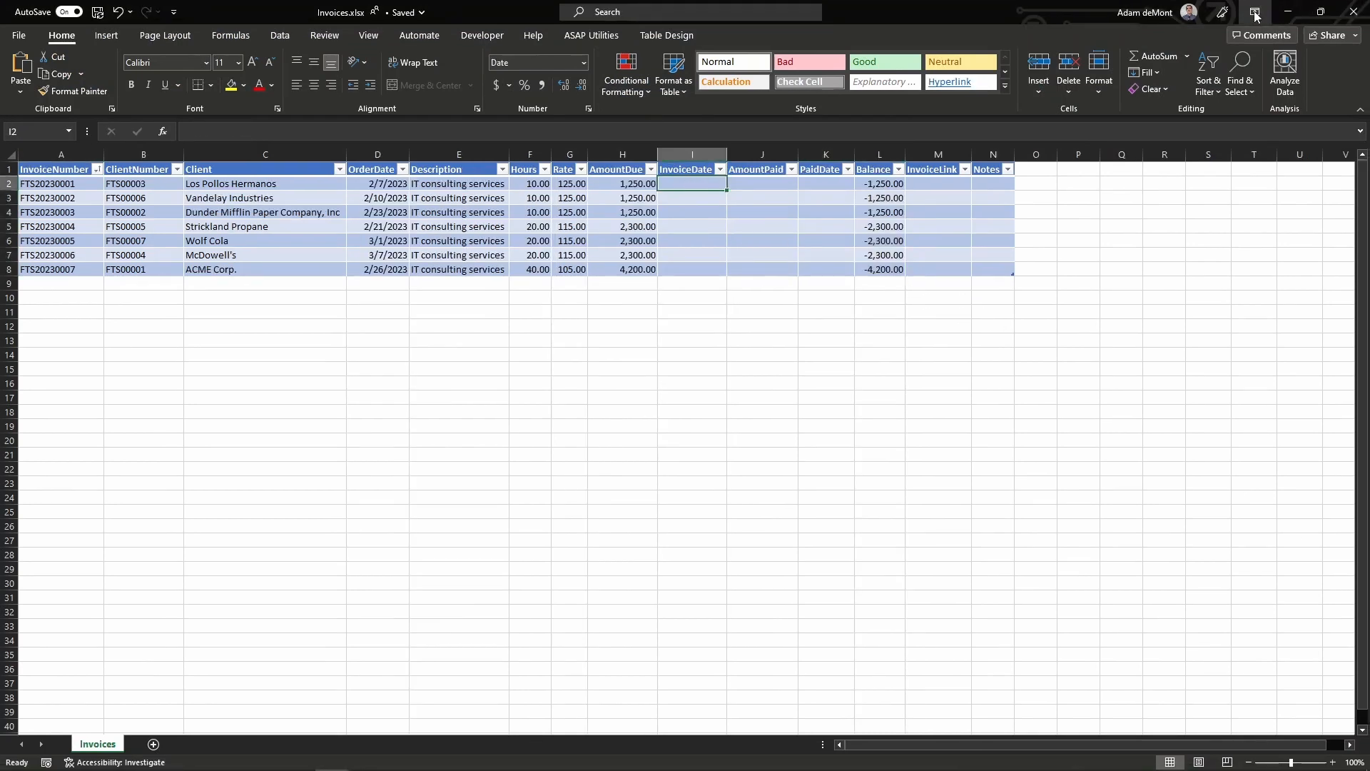
click(1352, 11)
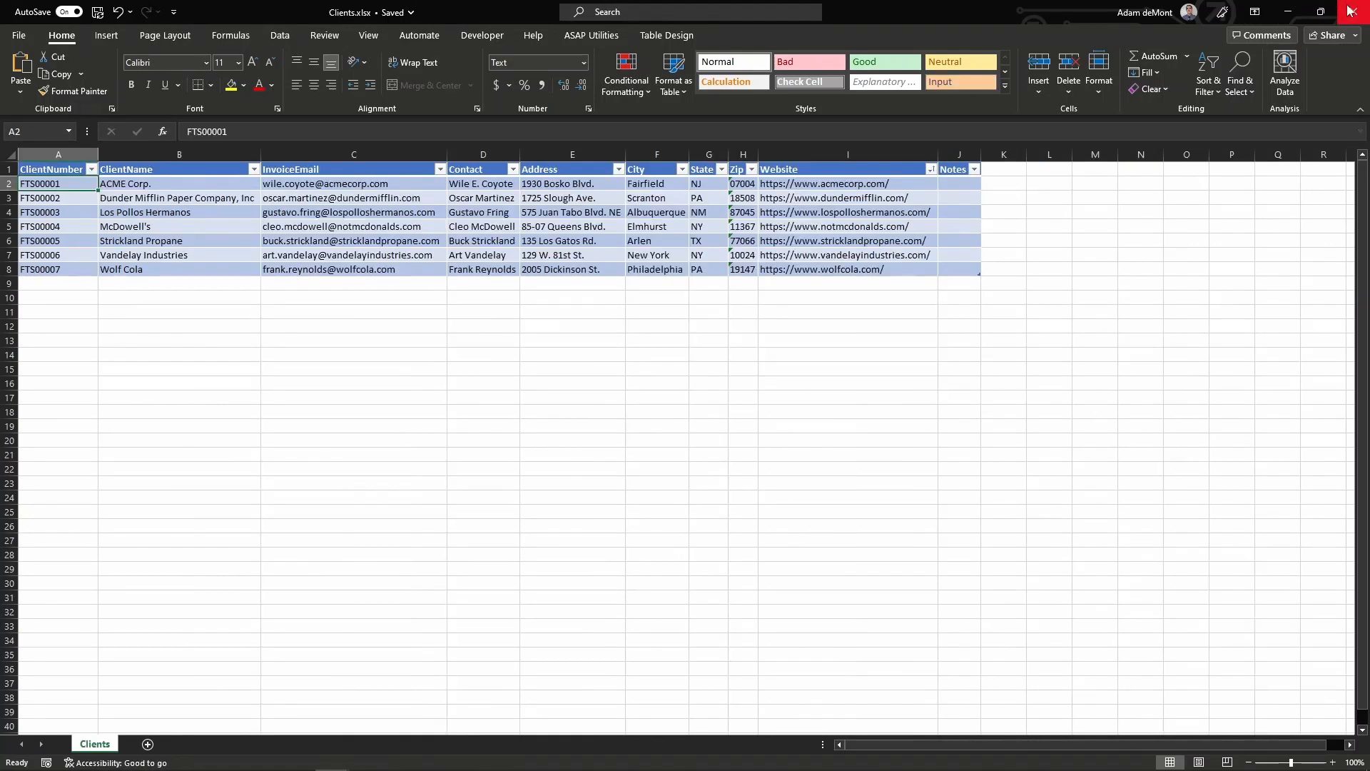
click(1352, 11)
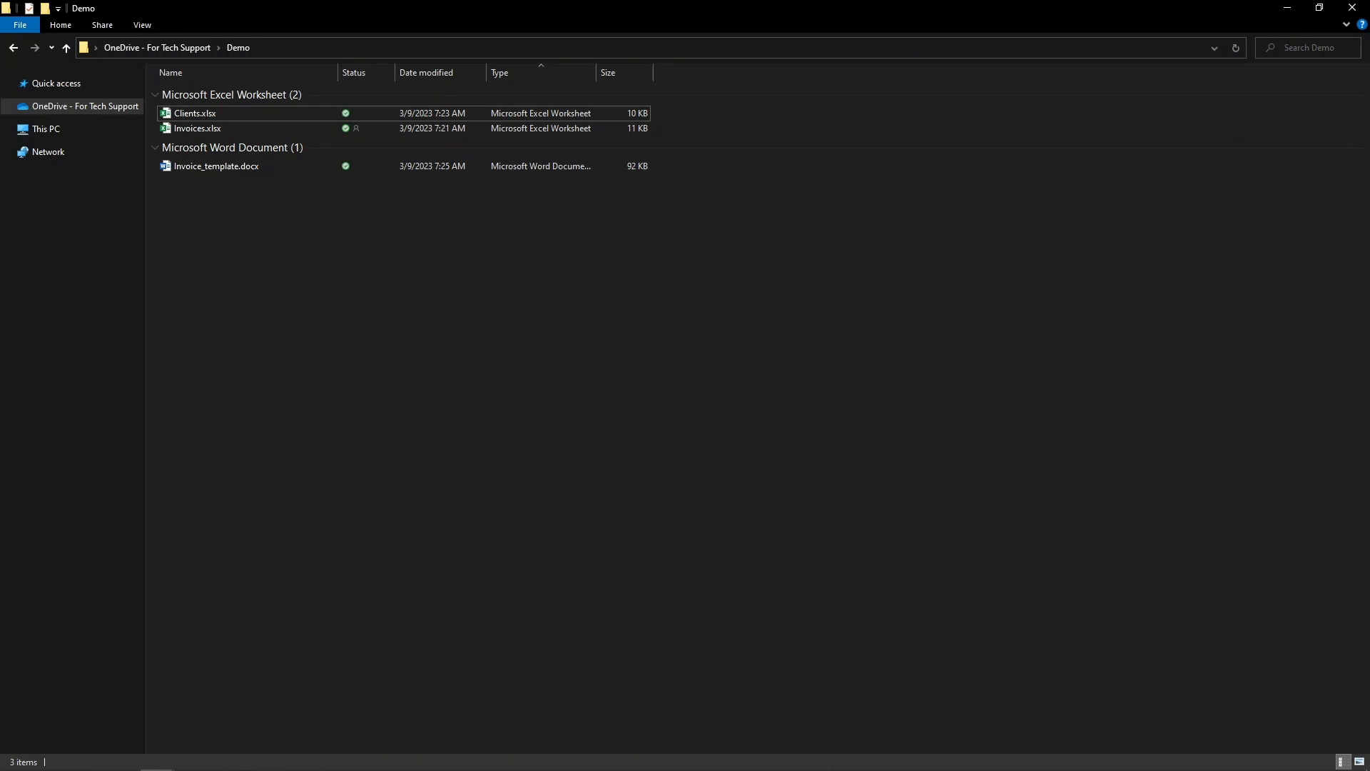
click(1288, 8)
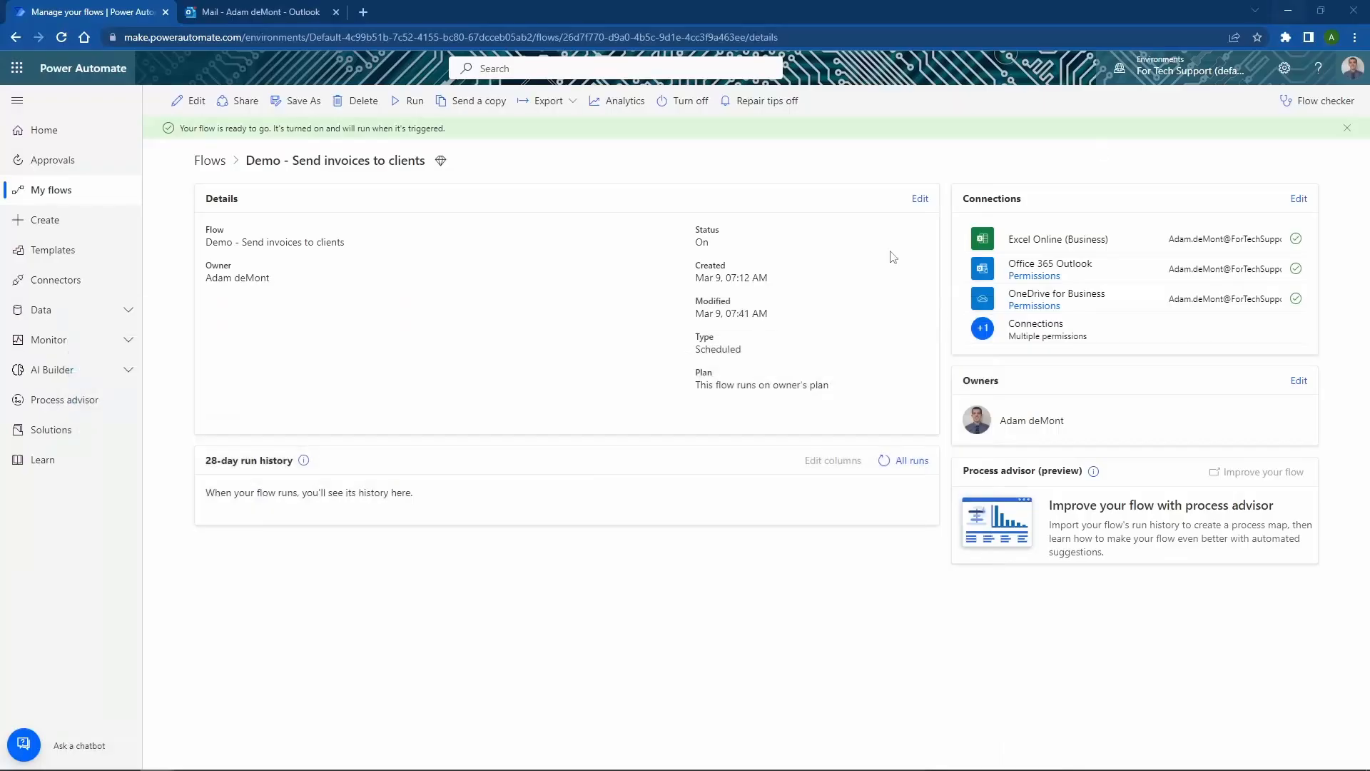
Run the flow manually, open the new run from the run history and expand its "Apply to each invoice with a balance" loop.
click(412, 103)
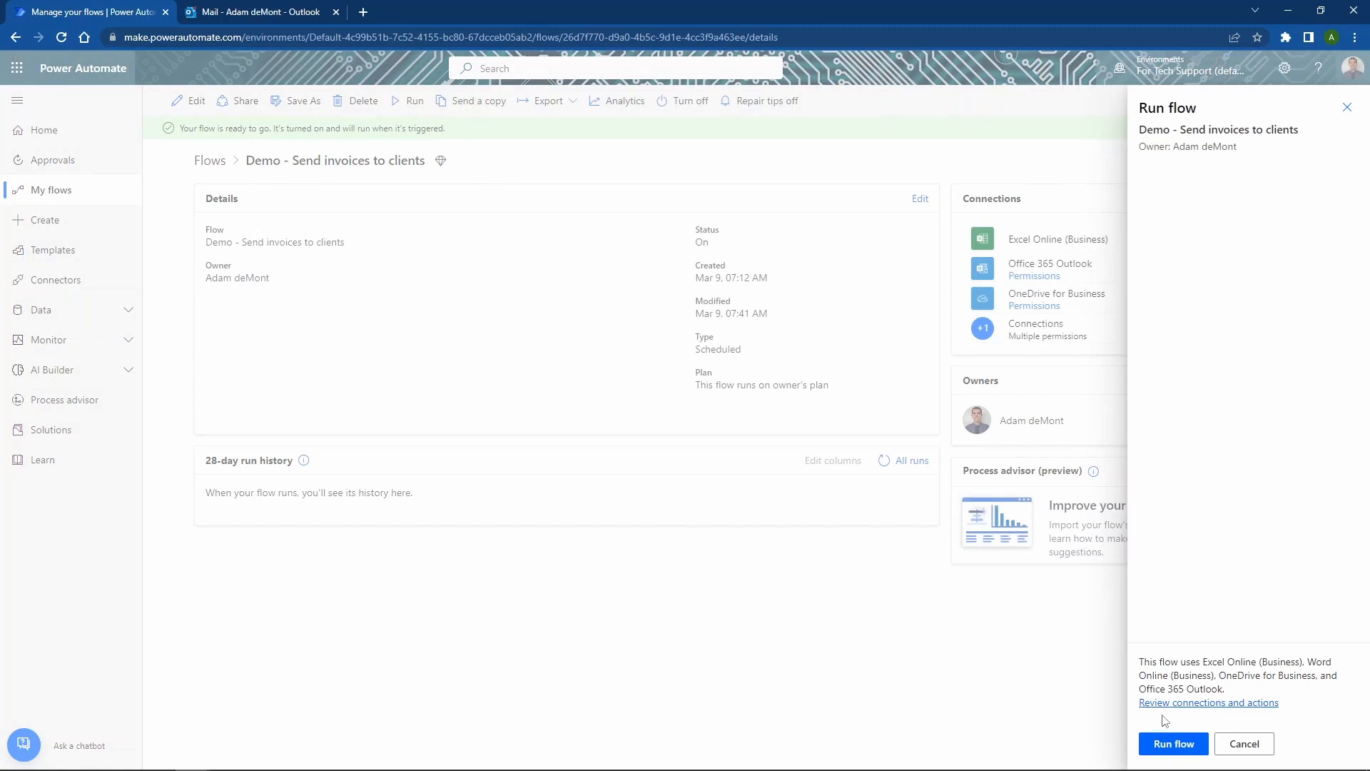
click(1160, 743)
click(1161, 745)
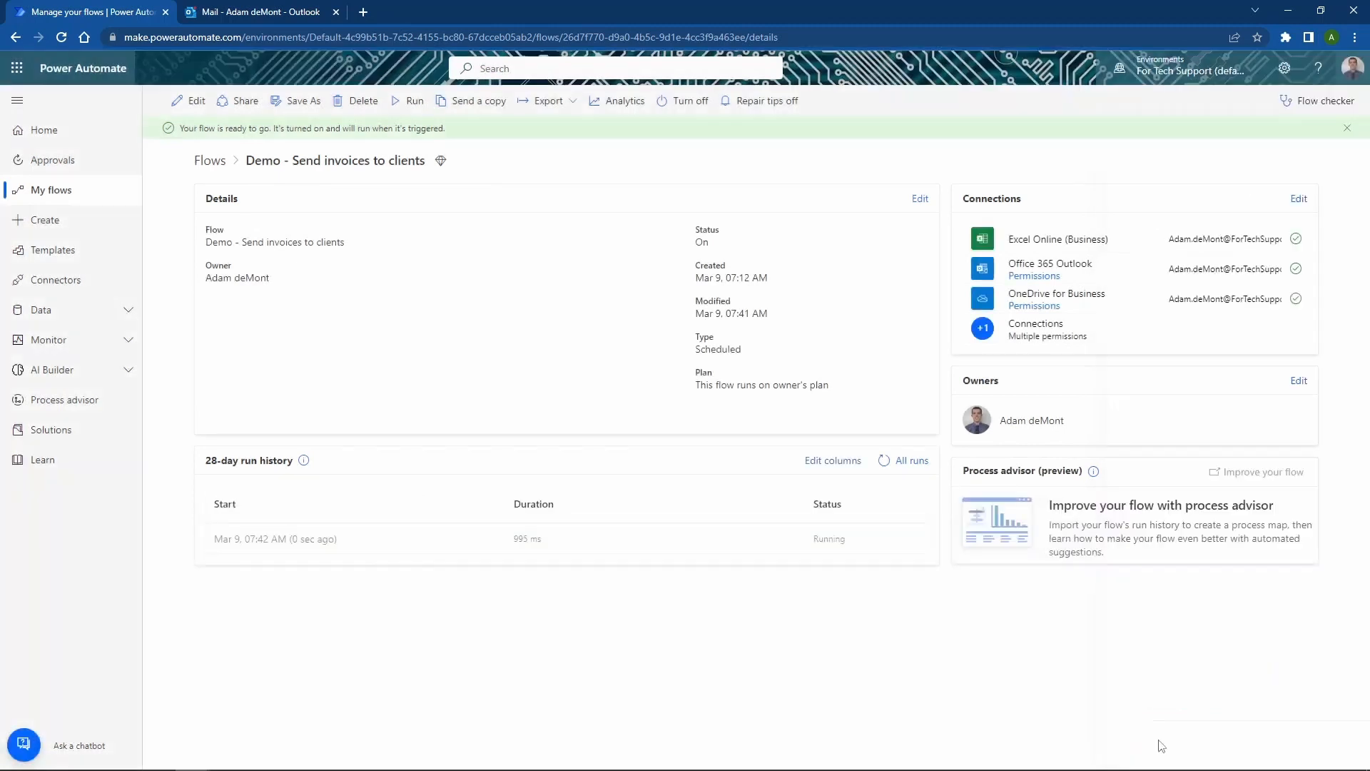
click(291, 545)
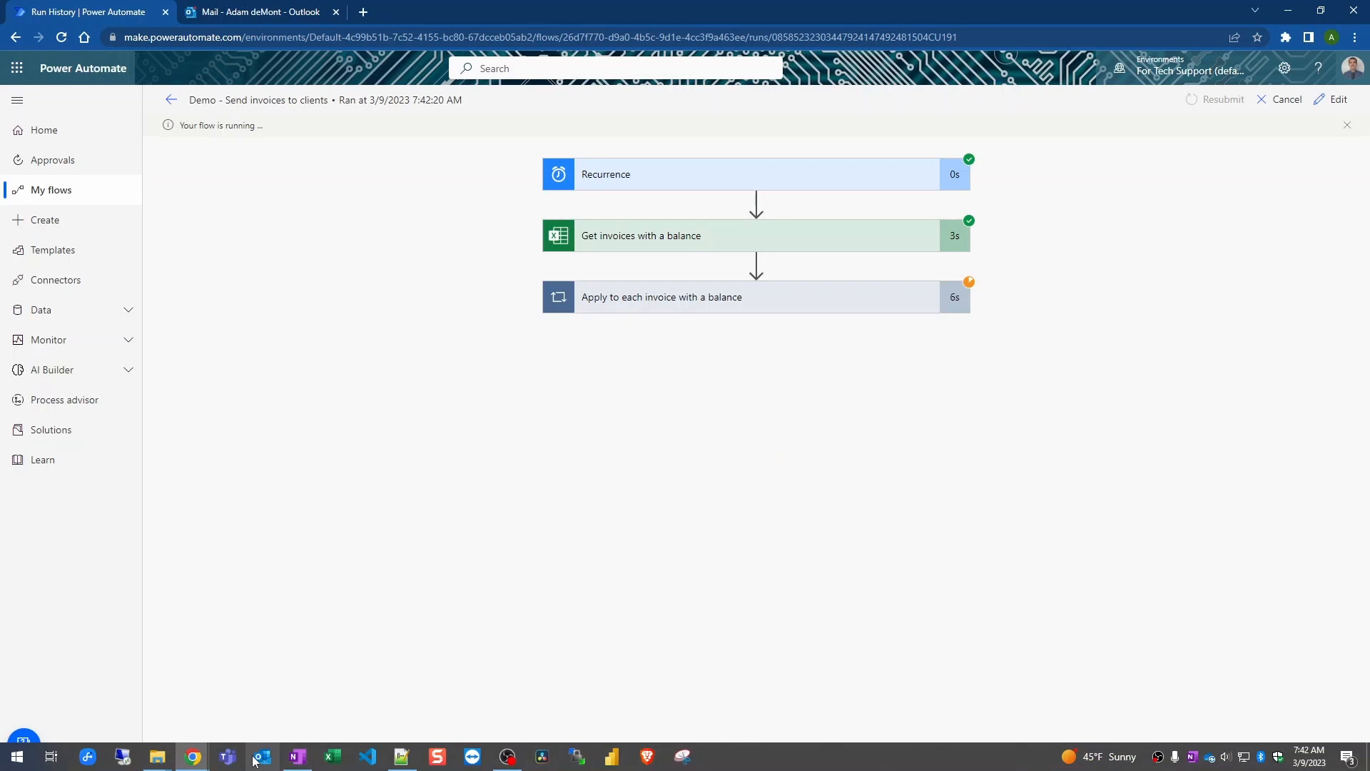
click(828, 297)
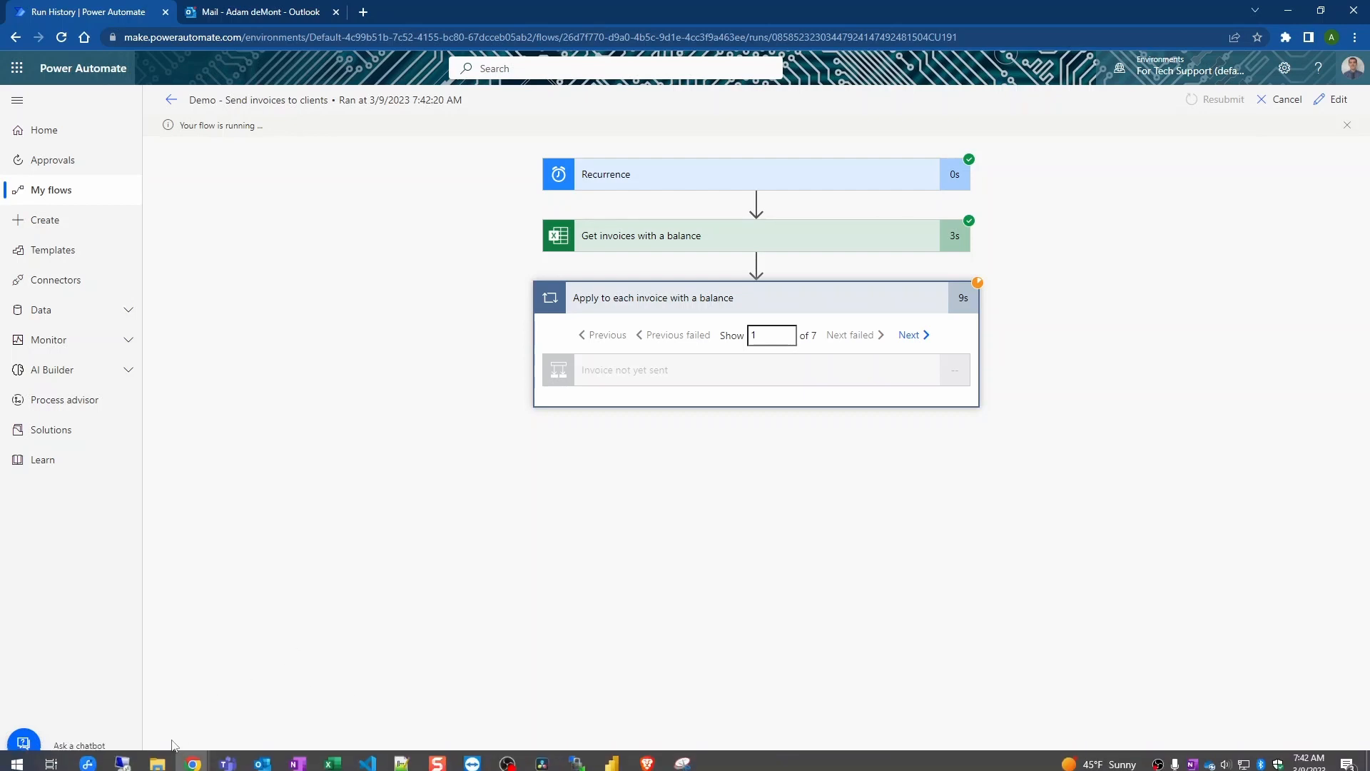
Switch to the Demo folder in File Explorer, check the generated PDF and Word invoice files, and minimize the window.
mouse_move(157, 757)
click(136, 699)
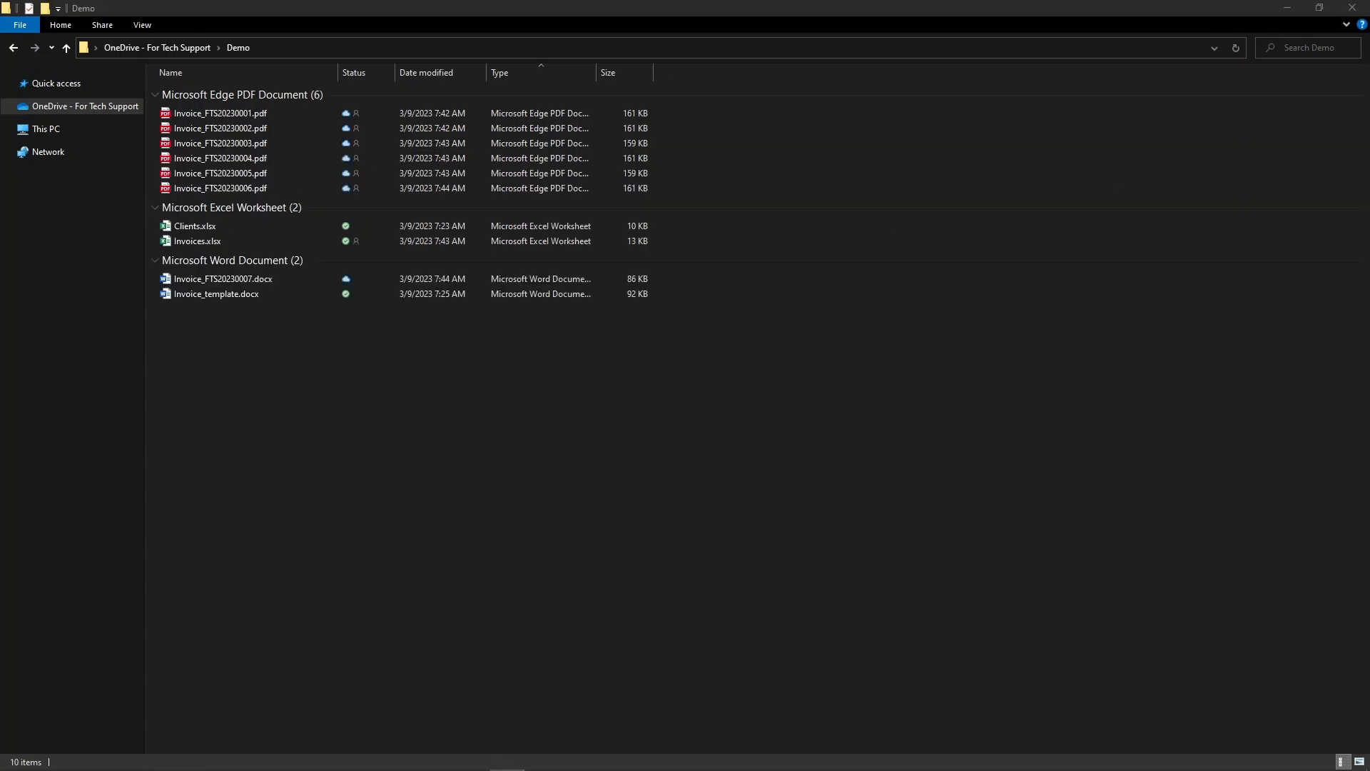
click(235, 280)
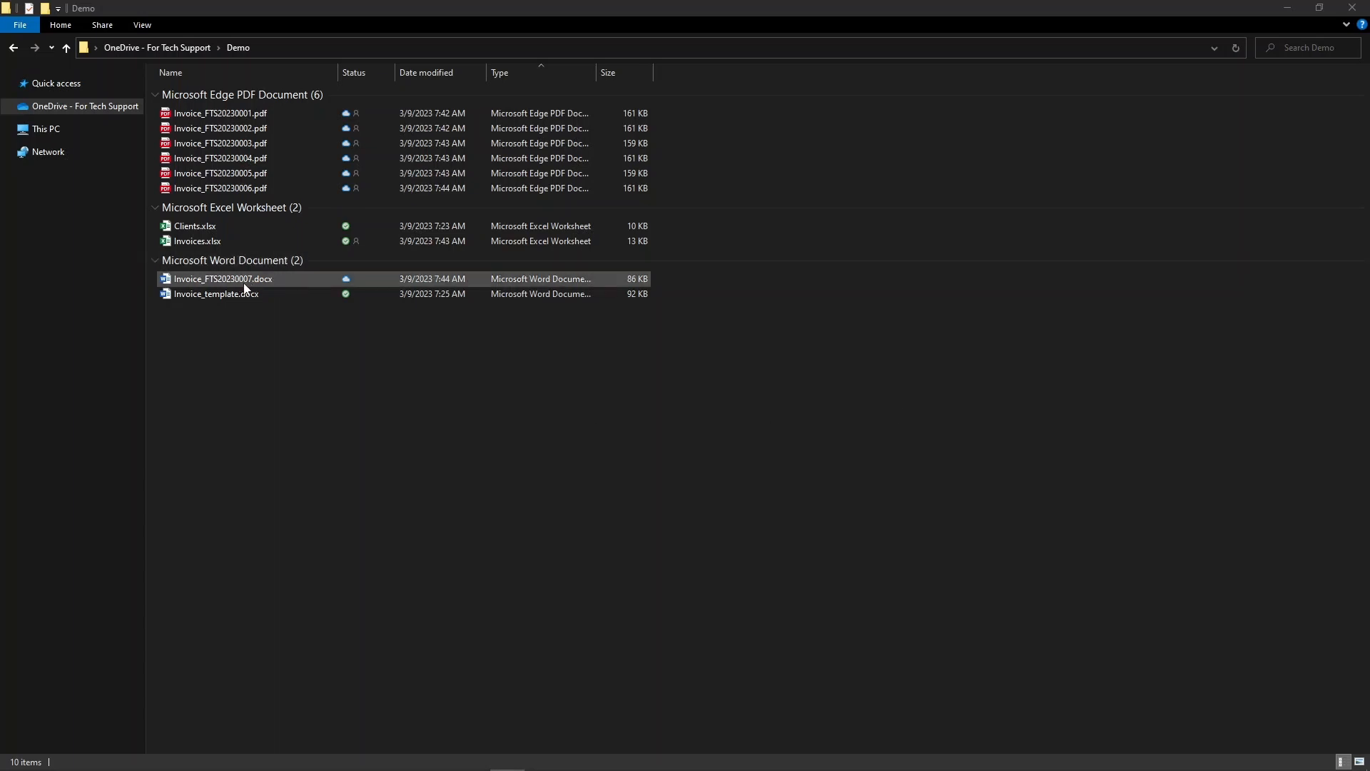
key(Delete)
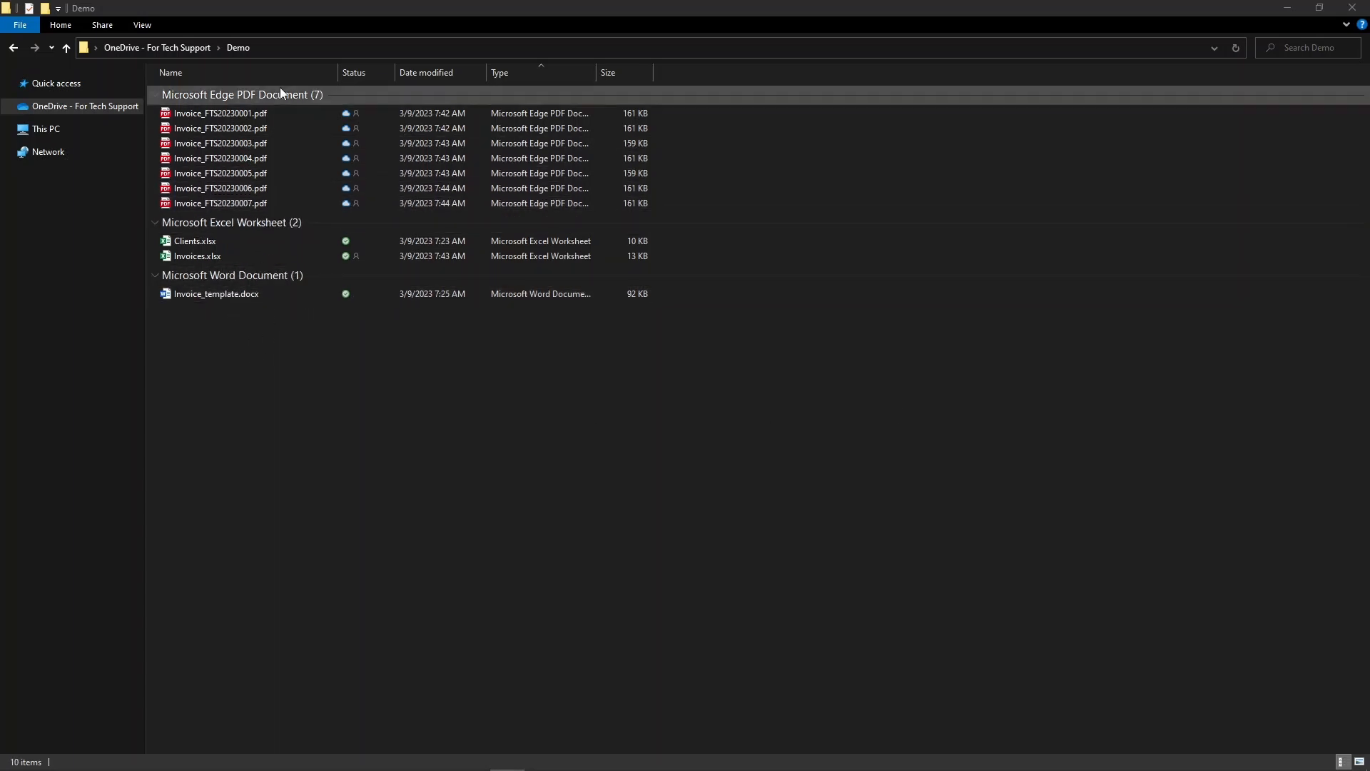
click(1288, 8)
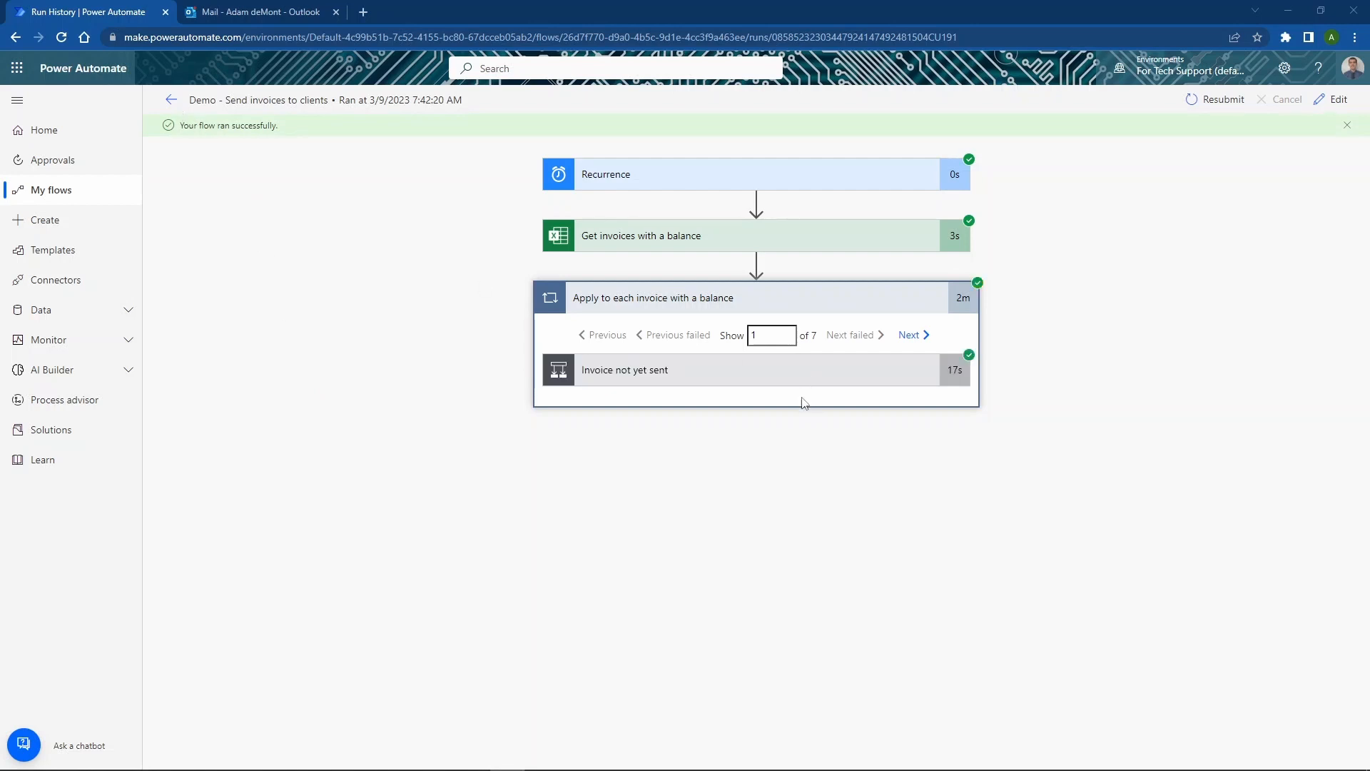
Expand the run's "Invoice not yet sent" condition and unsent-invoice loop, and examine the inputs and outputs of "Create share link for Invoices.xlsx".
click(819, 383)
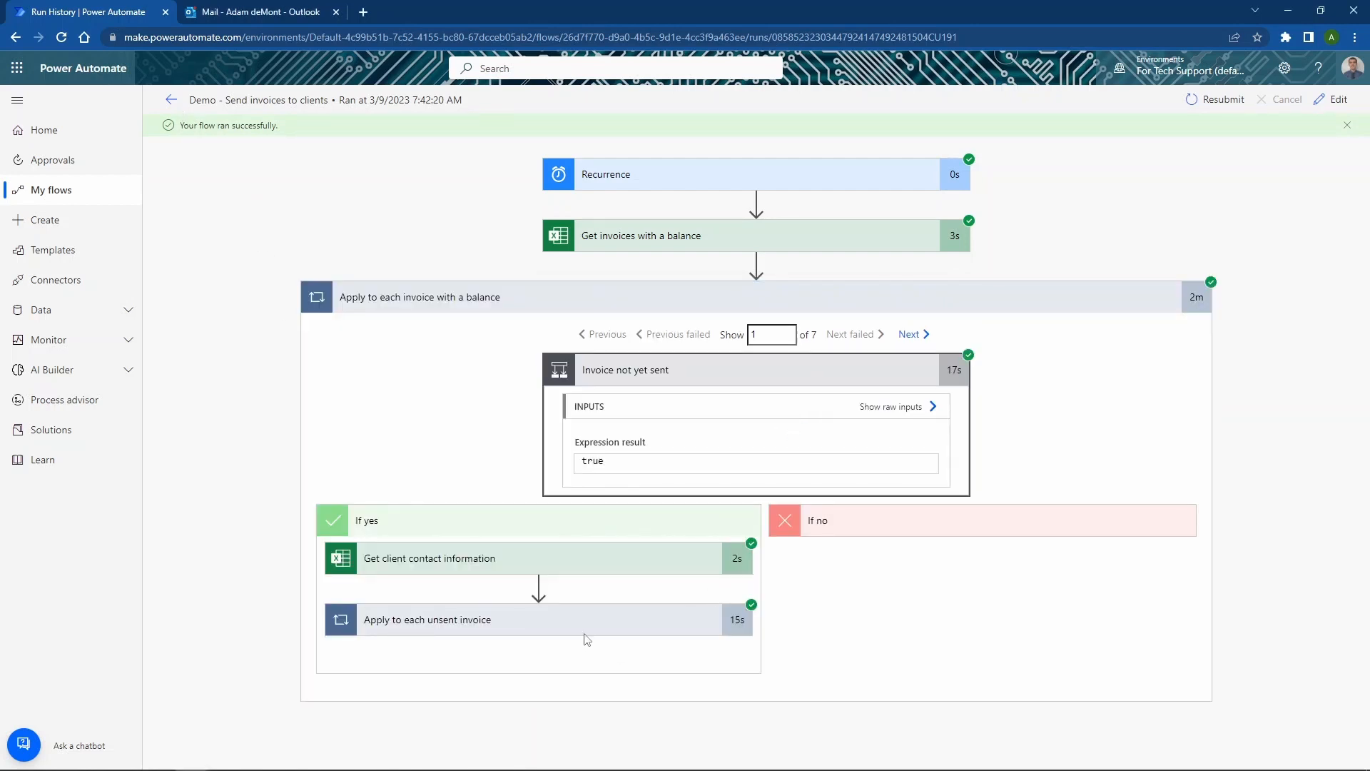
click(602, 631)
scroll(849, 613, down, 5)
scroll(865, 623, down, 5)
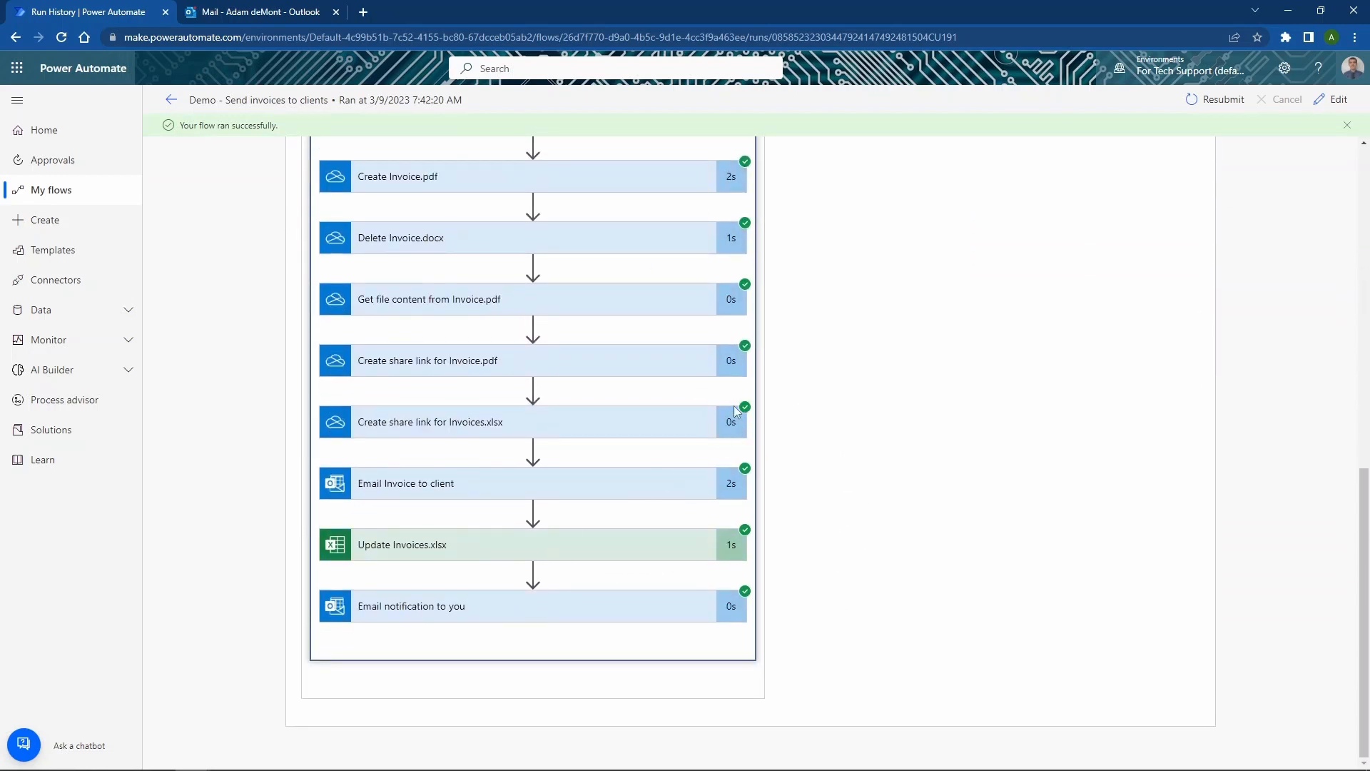
click(646, 432)
scroll(415, 577, down, 5)
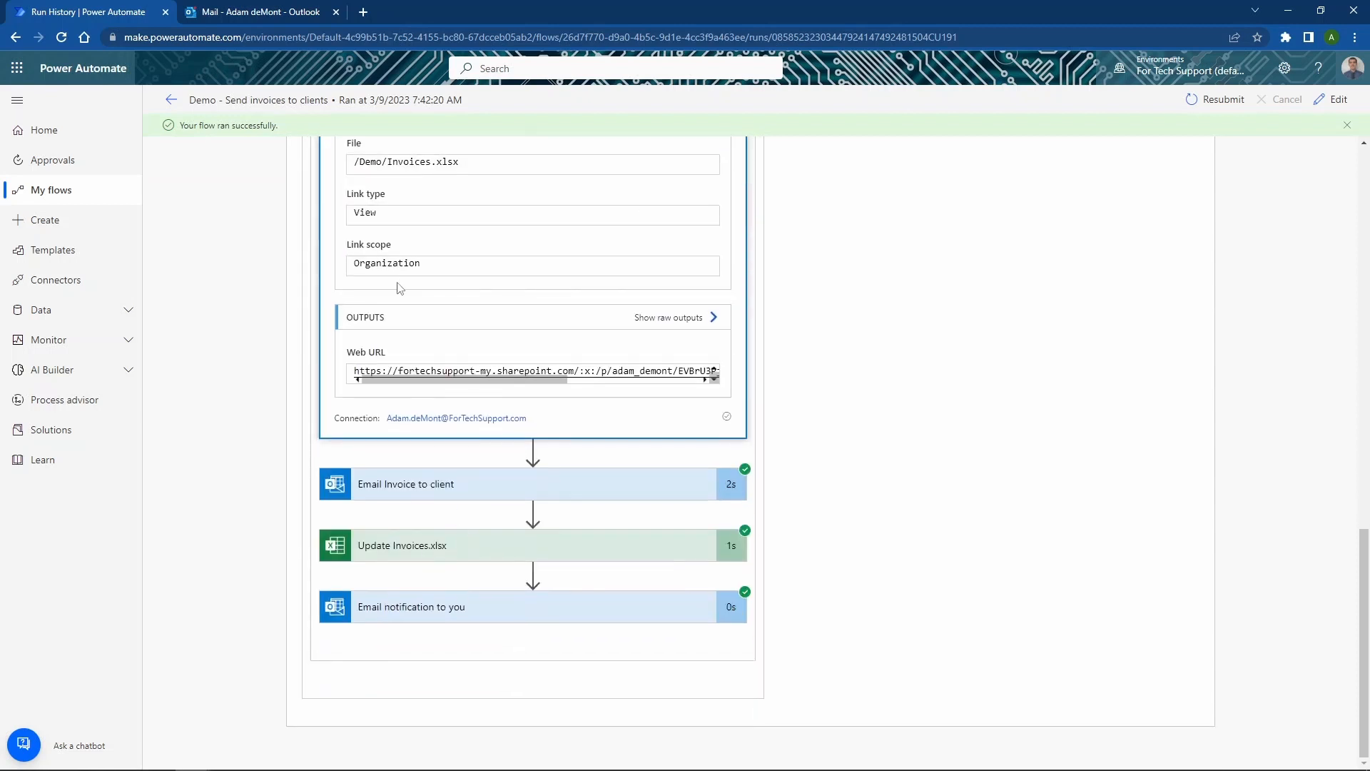
scroll(696, 398, up, 10)
scroll(797, 417, up, 3)
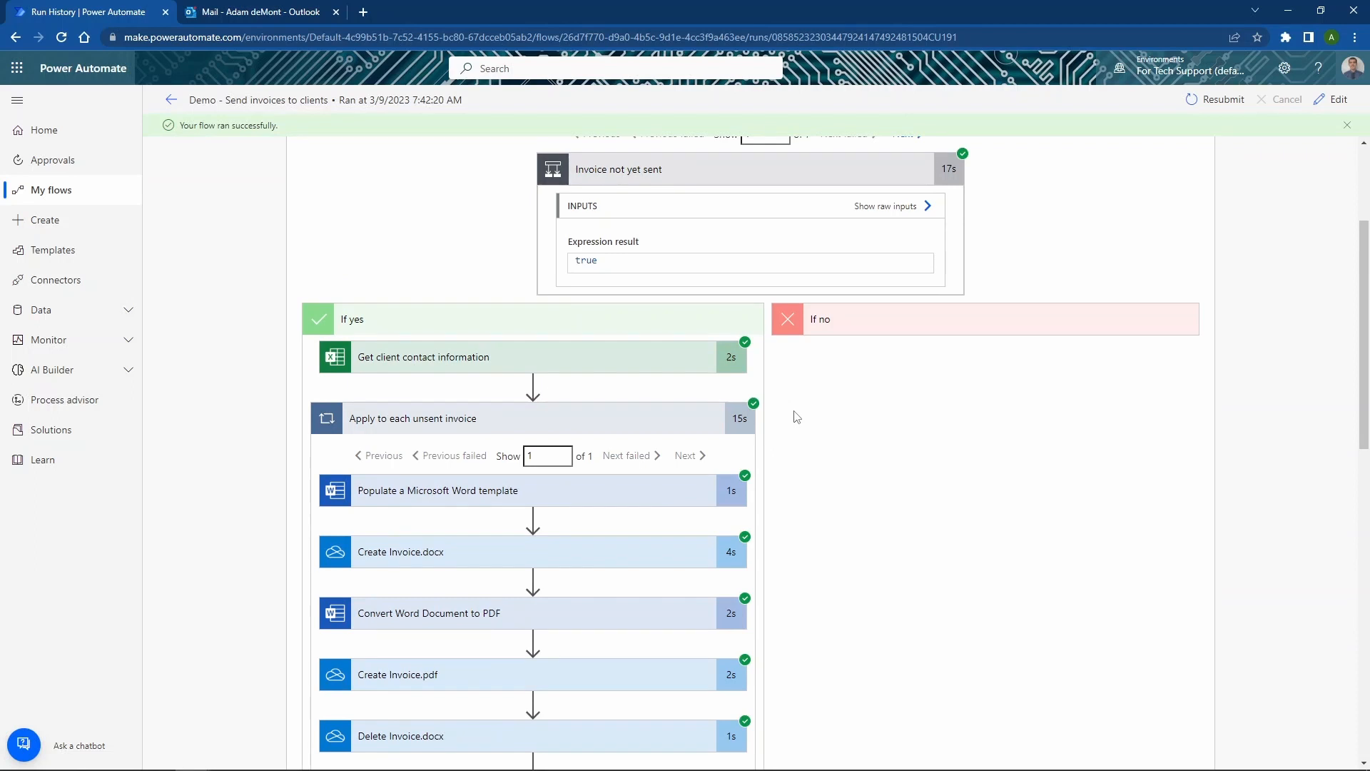
Return to the flow's details page and check the run's duration and status in the run history.
click(171, 107)
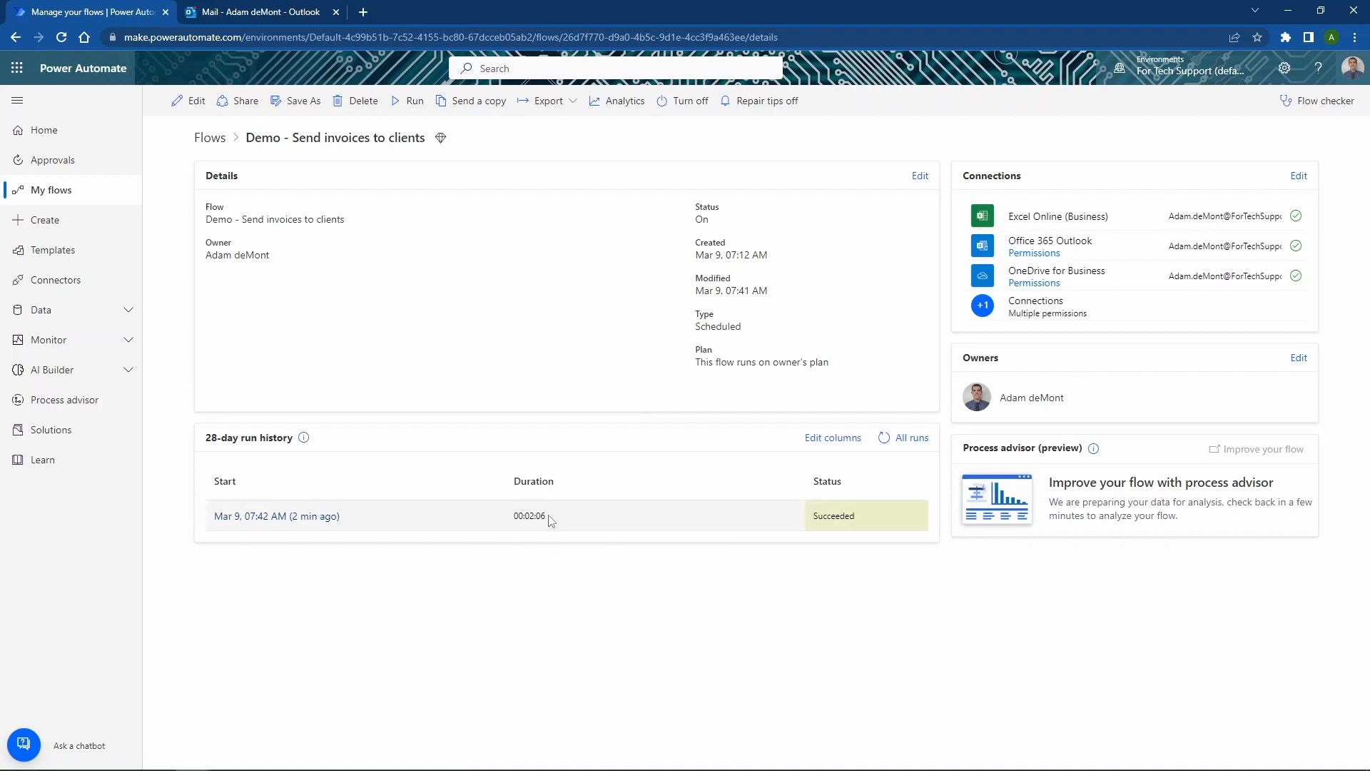
drag(549, 515, 516, 517)
click(651, 591)
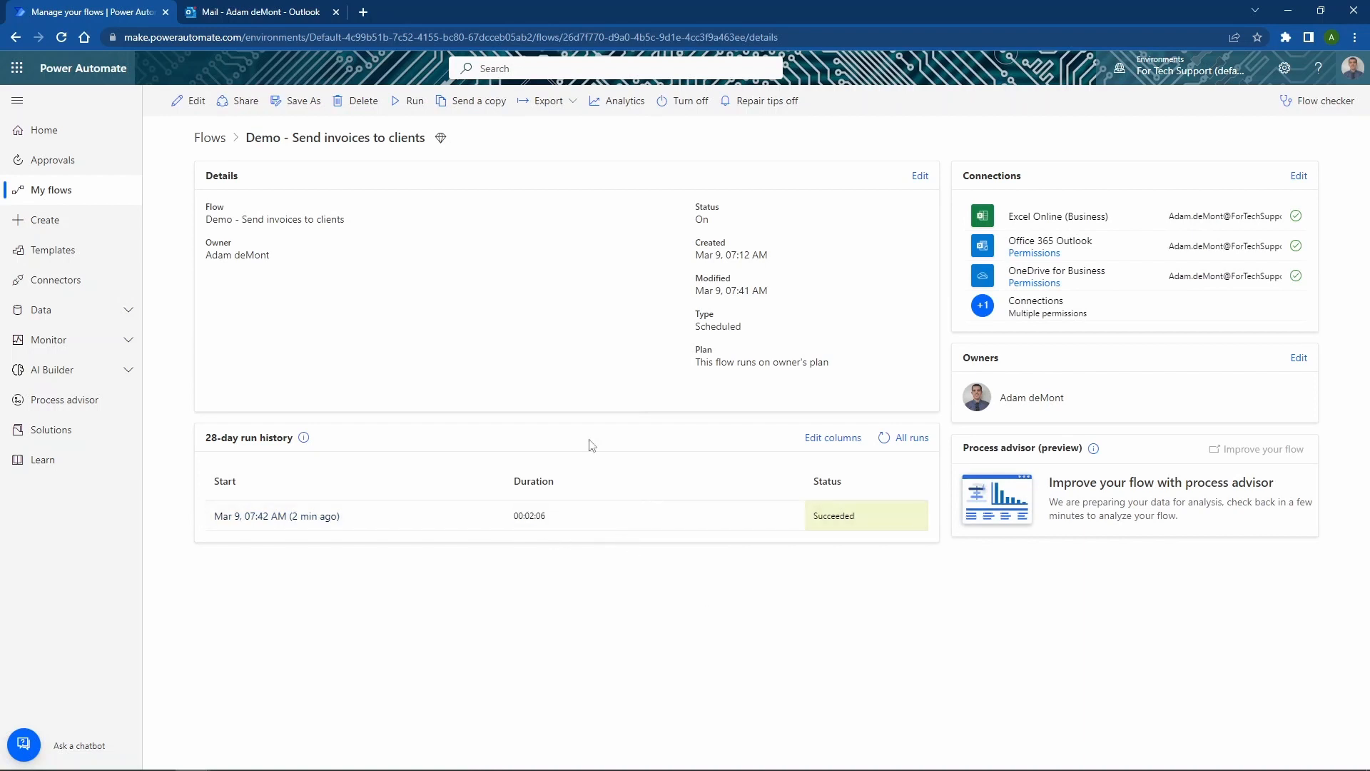
Switch to Outlook, preview the PDF attached to the Los Pollos Hermanos notification, and check its client address, numbers, dates and payment terms.
click(272, 7)
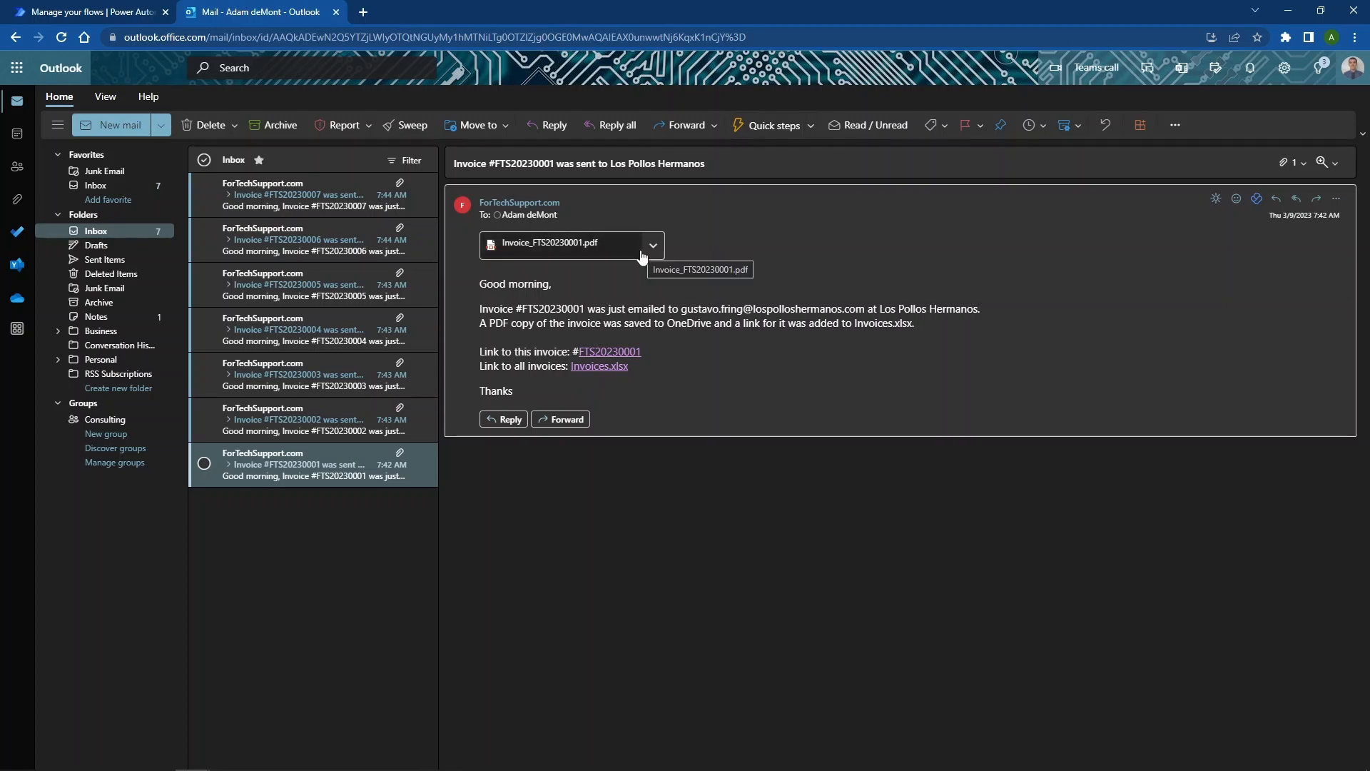
click(610, 247)
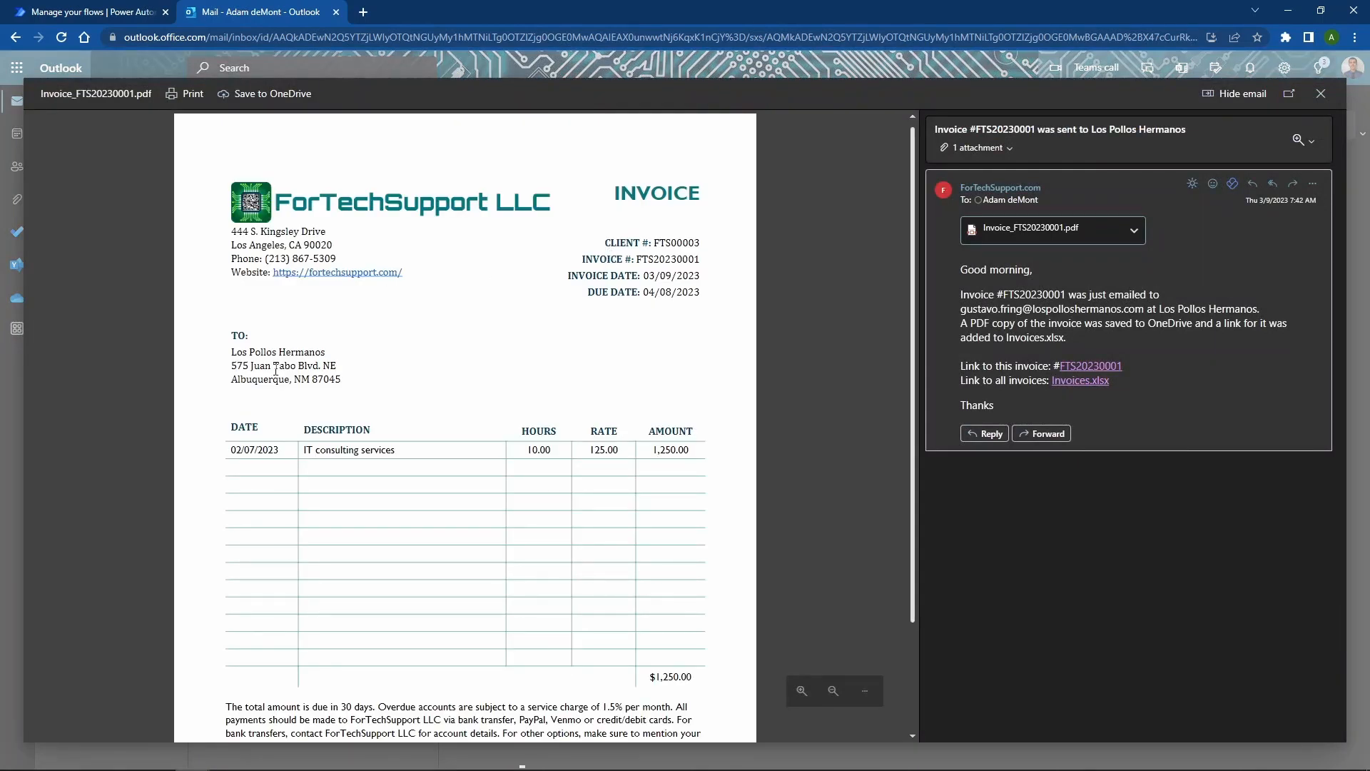
drag(232, 351, 341, 378)
double_click(674, 243)
double_click(672, 261)
click(692, 287)
drag(714, 300, 652, 296)
scroll(646, 580, down, 2)
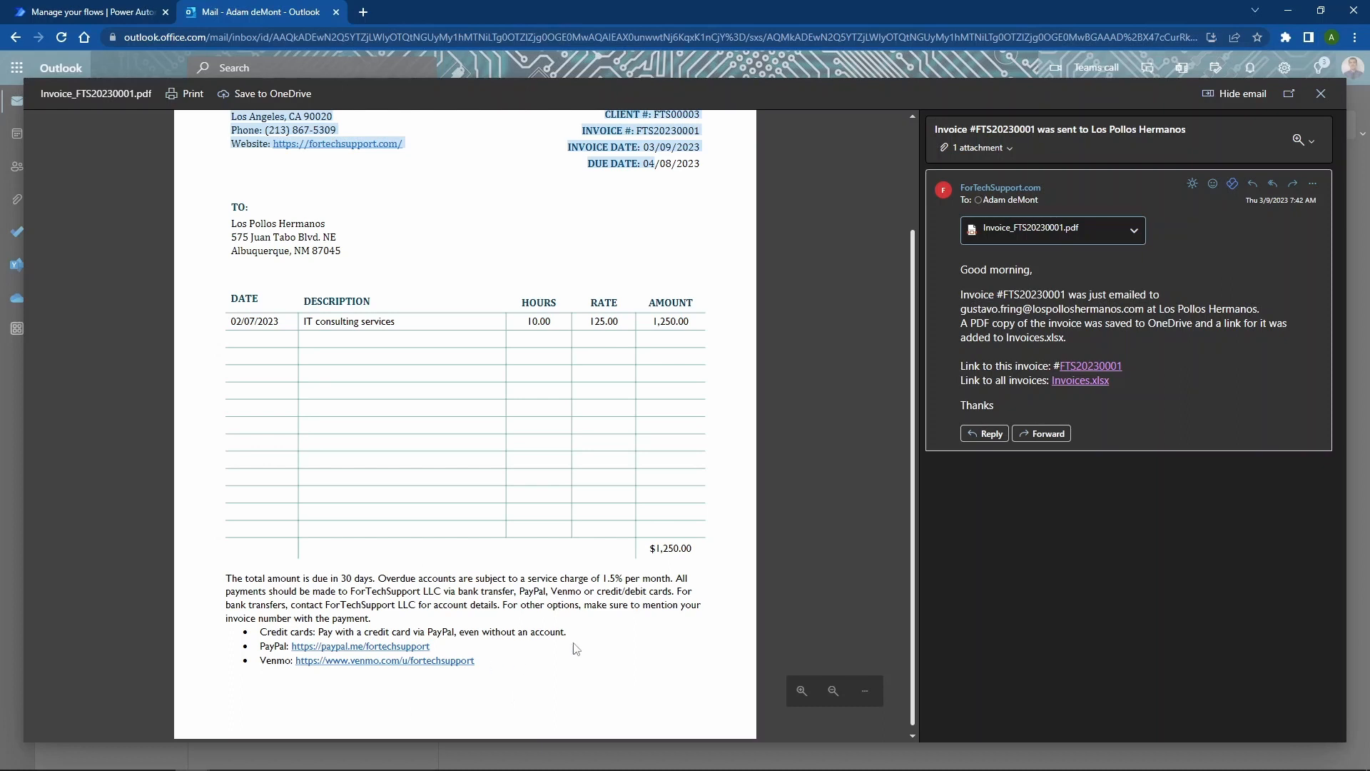
scroll(577, 650, up, 2)
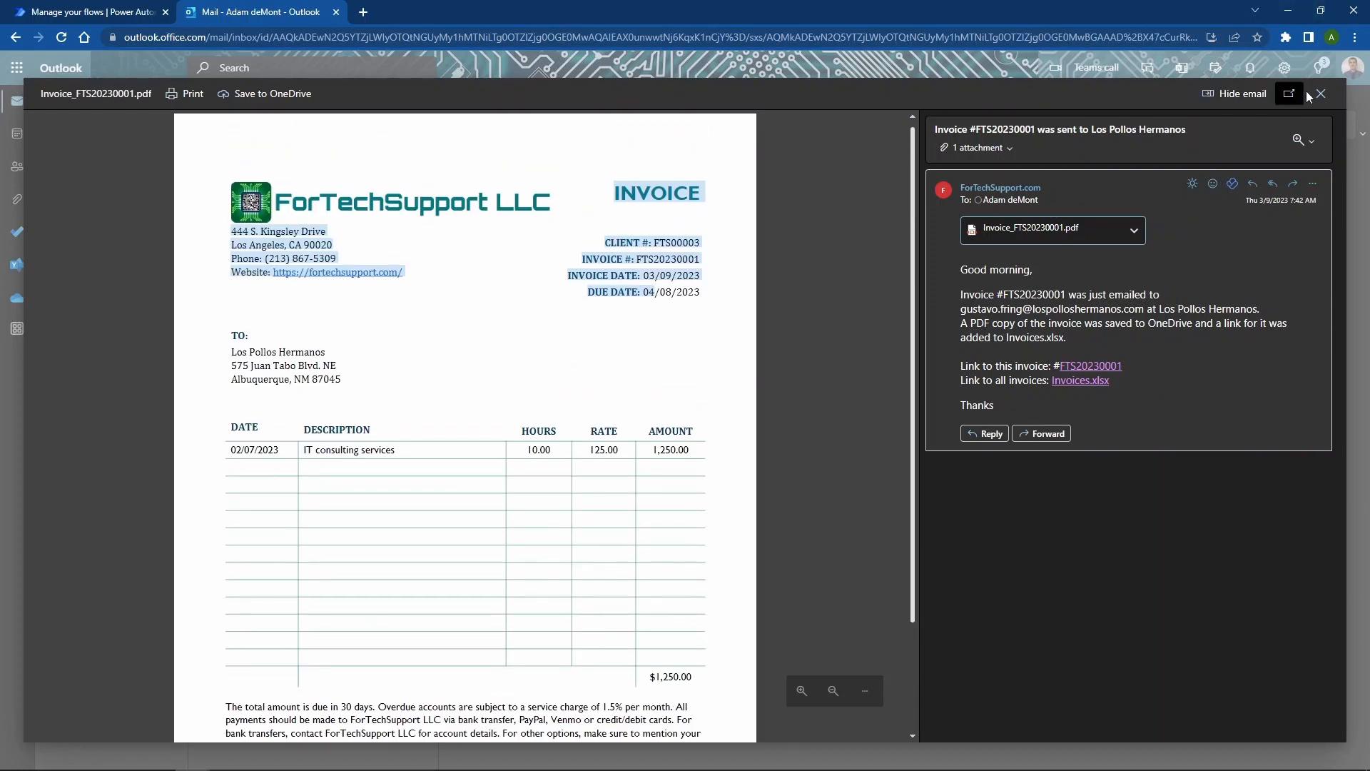
key(Escape)
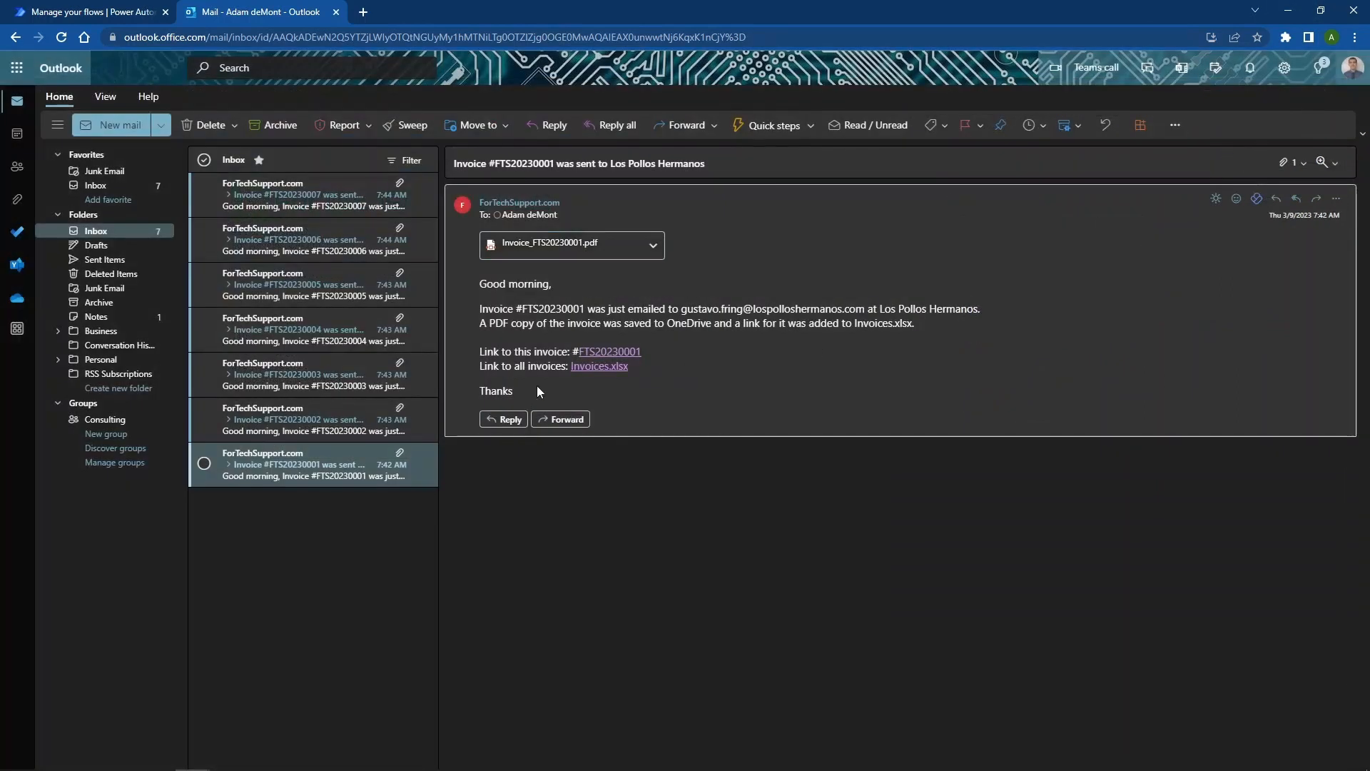
Check the notification's link to the invoice PDF, close that tab, and open the Invoices.xlsx link to inspect the InvoiceDate column.
click(609, 354)
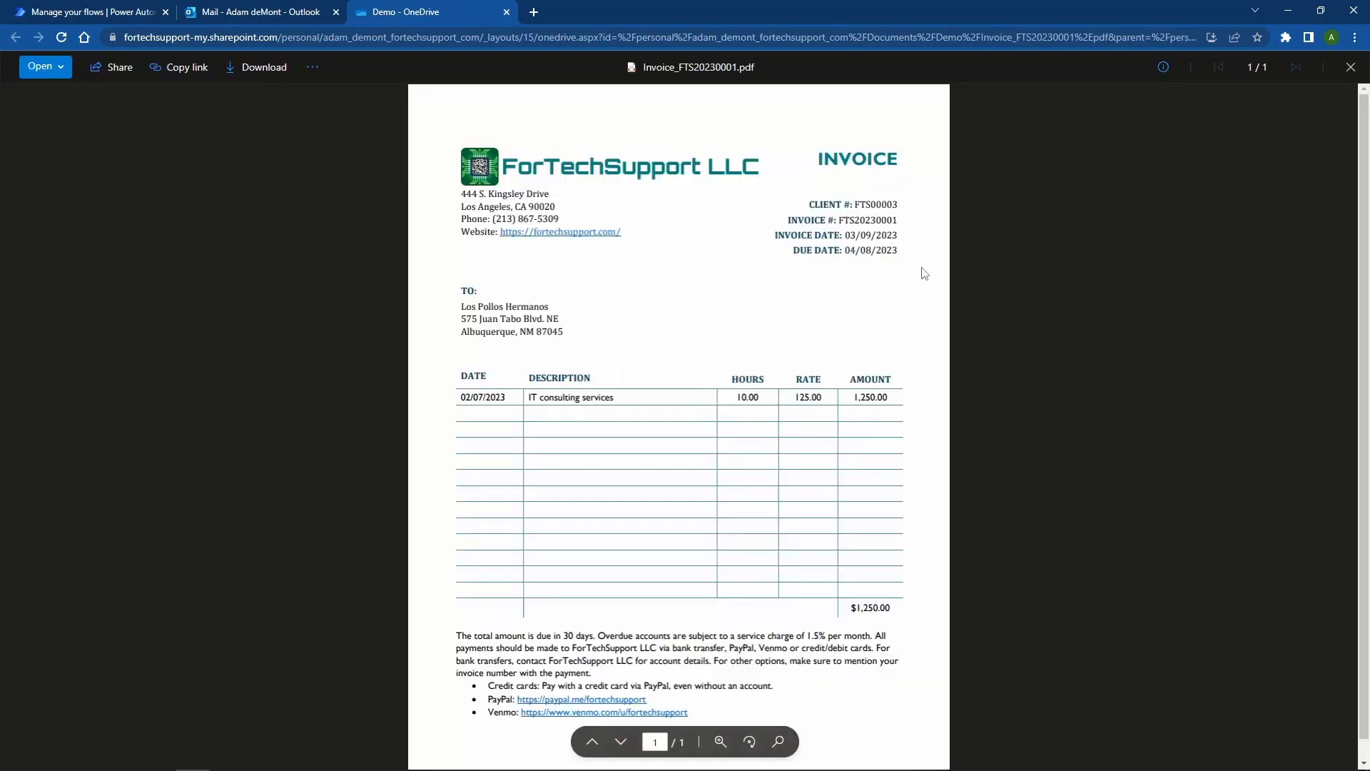
click(507, 13)
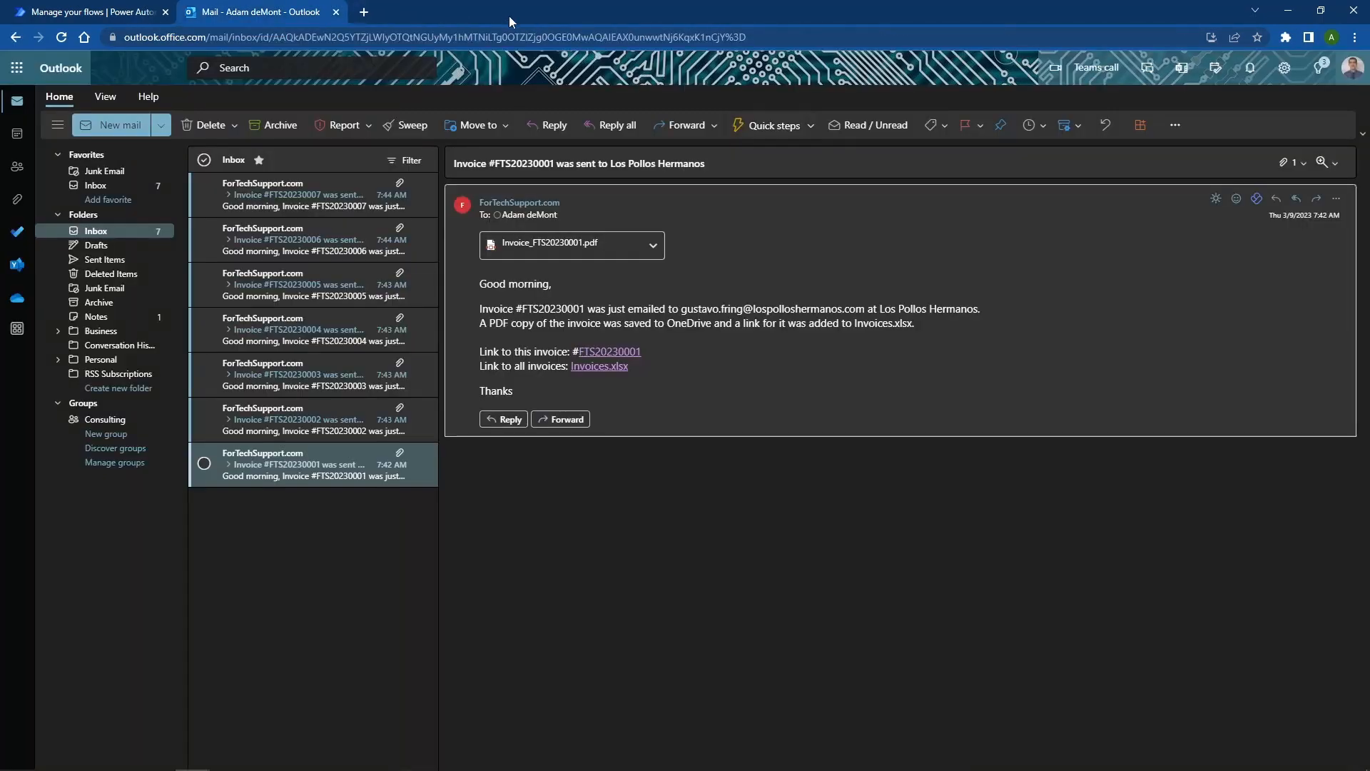
click(603, 366)
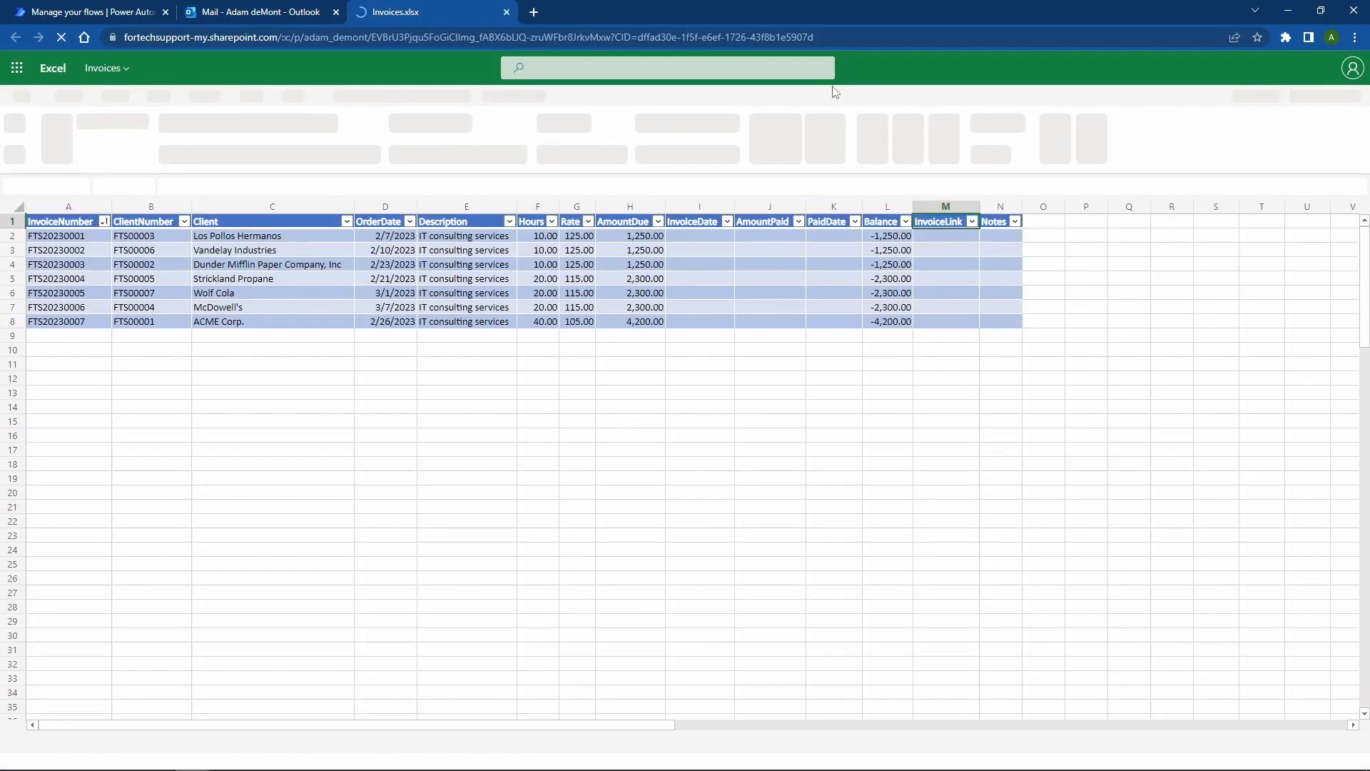
click(710, 236)
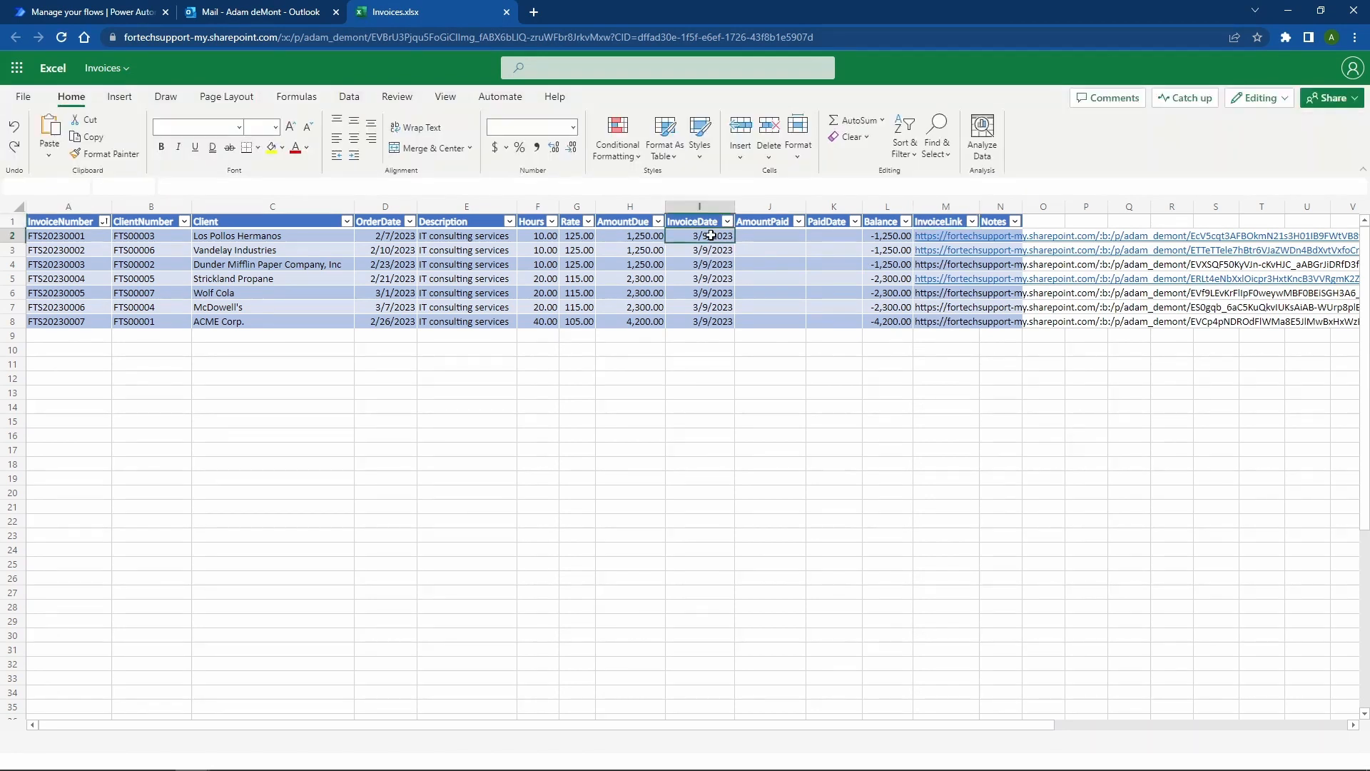
Inspect the InvoiceDate column for all invoice rows, plus the first row's AmountPaid and PaidDate cells and the InvoiceLink column.
drag(710, 235, 707, 324)
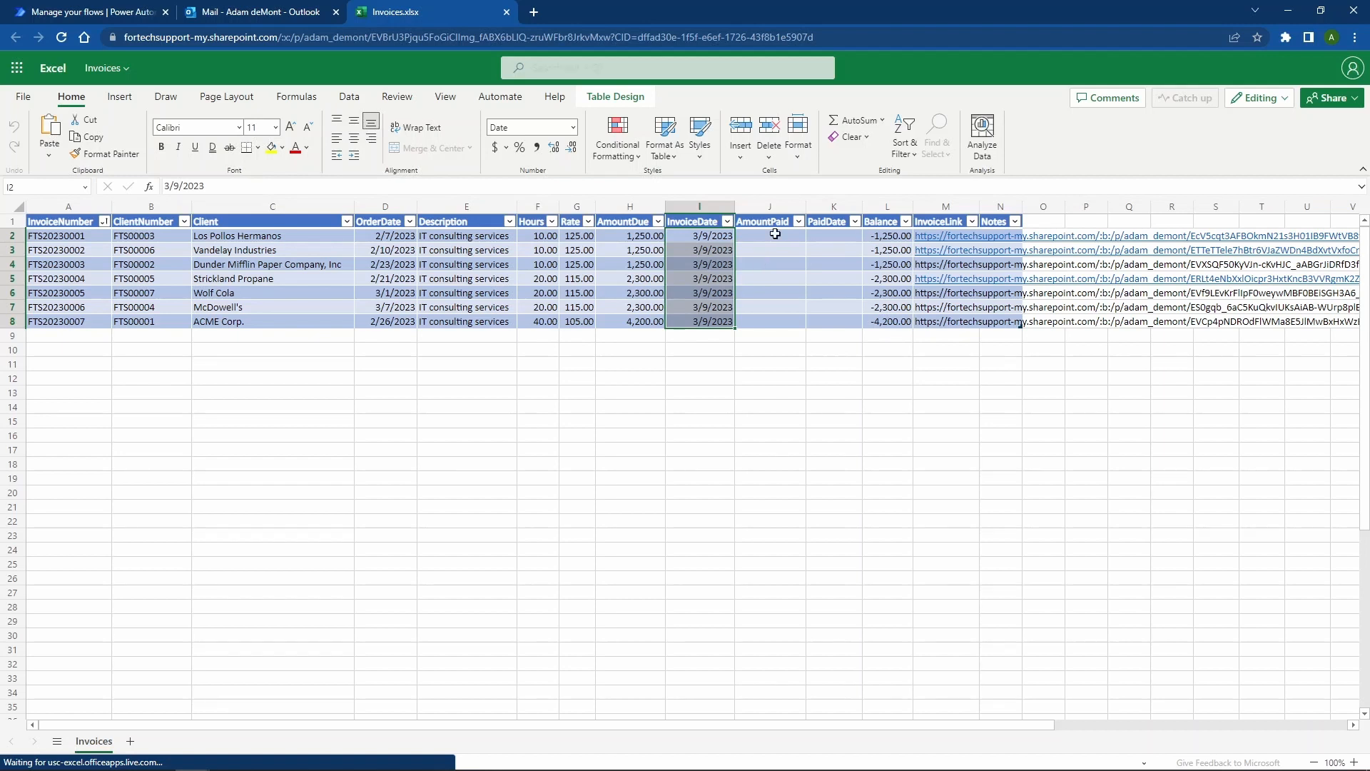
drag(775, 234, 835, 237)
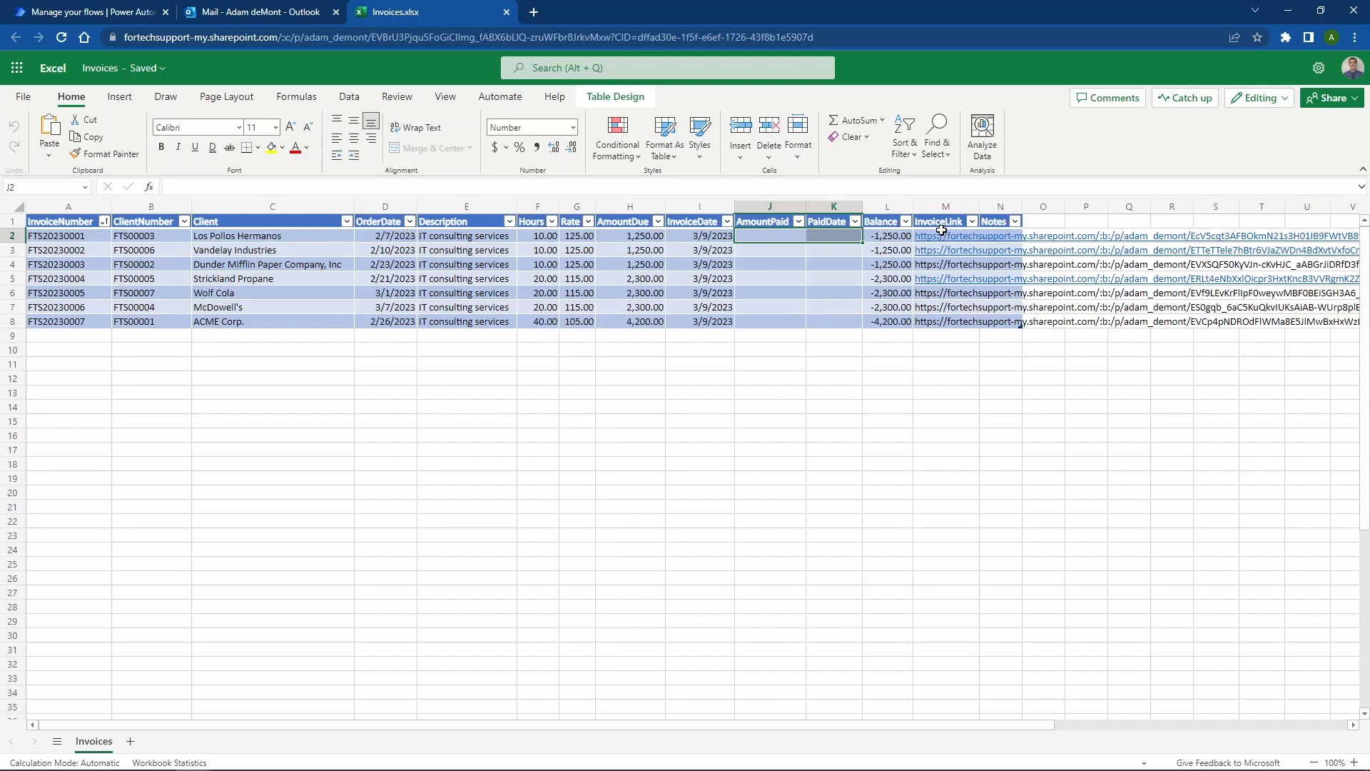
click(931, 207)
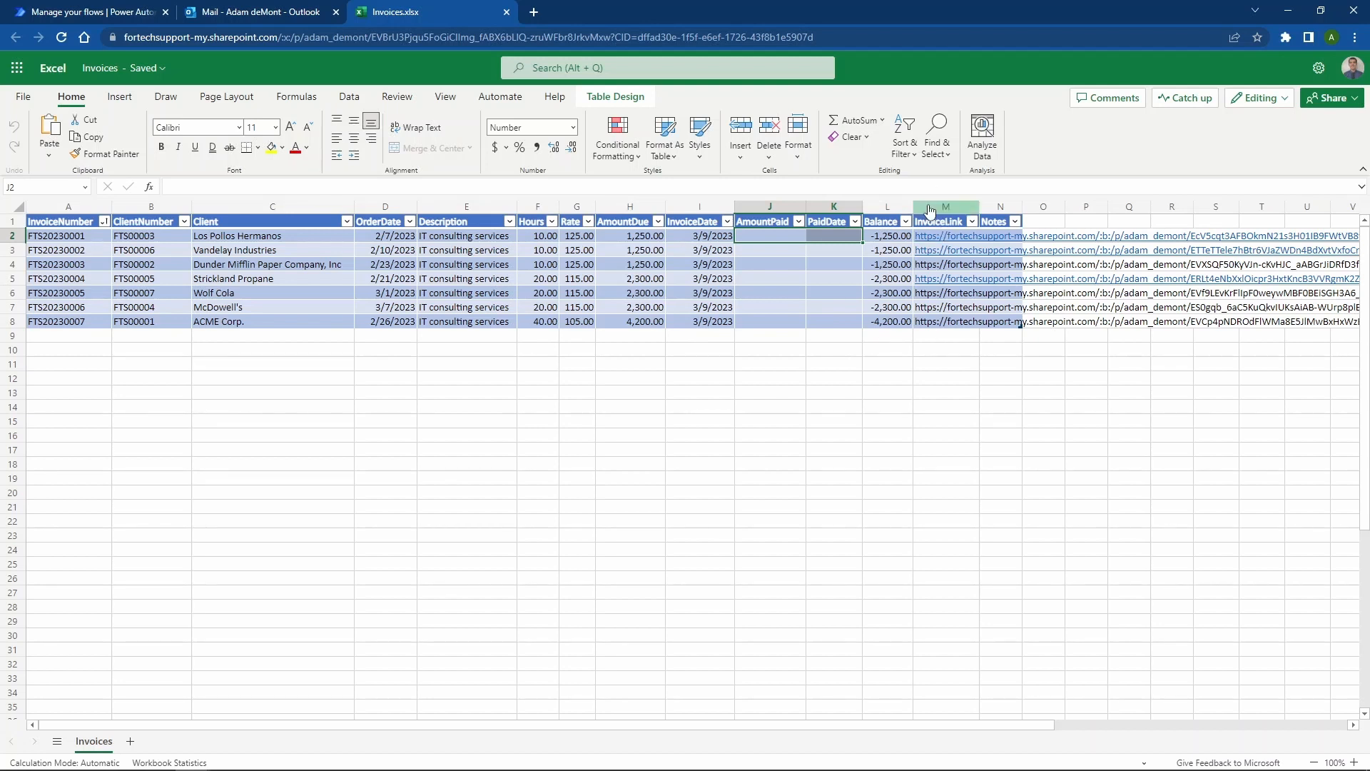
Open the Vandelay Industries row's InvoiceLink to check the PDF invoice, and close the PDF's tab.
click(935, 251)
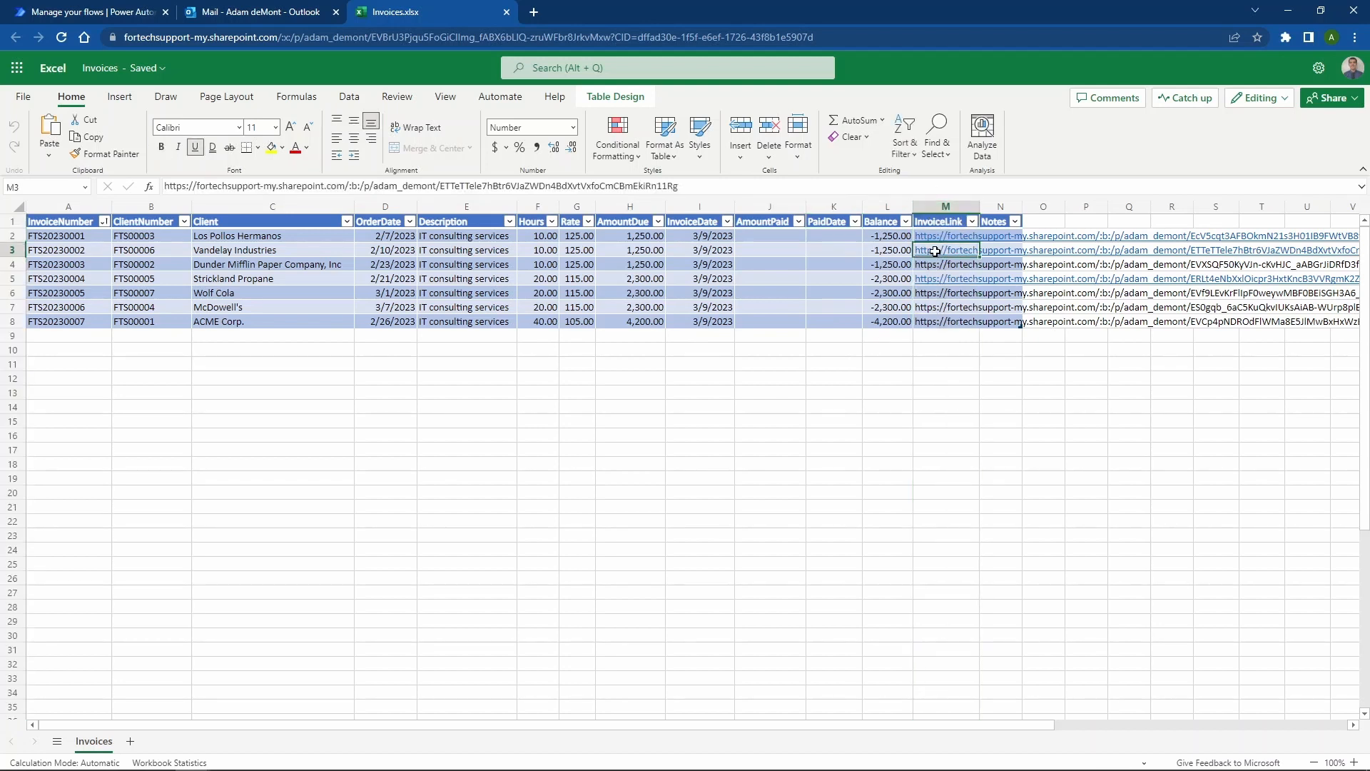
double_click(935, 252)
click(940, 279)
click(940, 252)
click(940, 251)
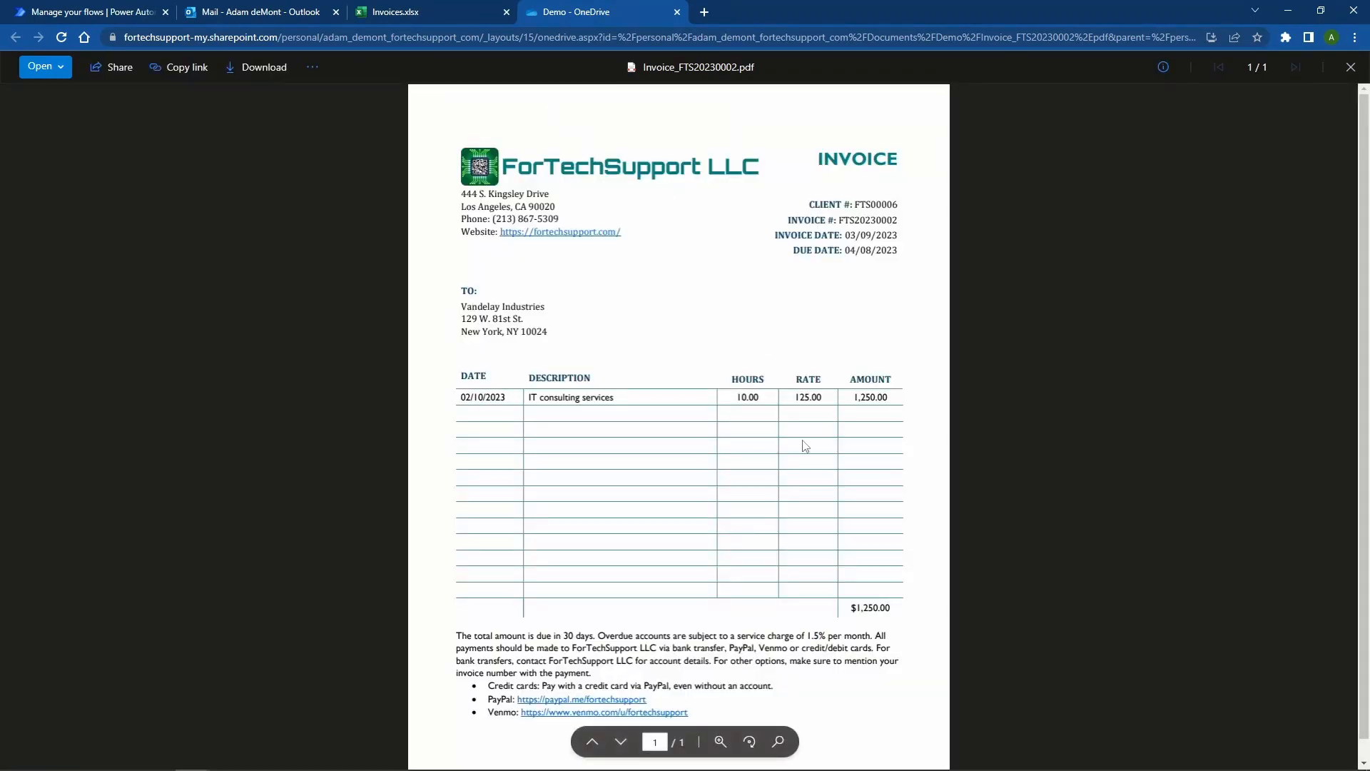
click(677, 15)
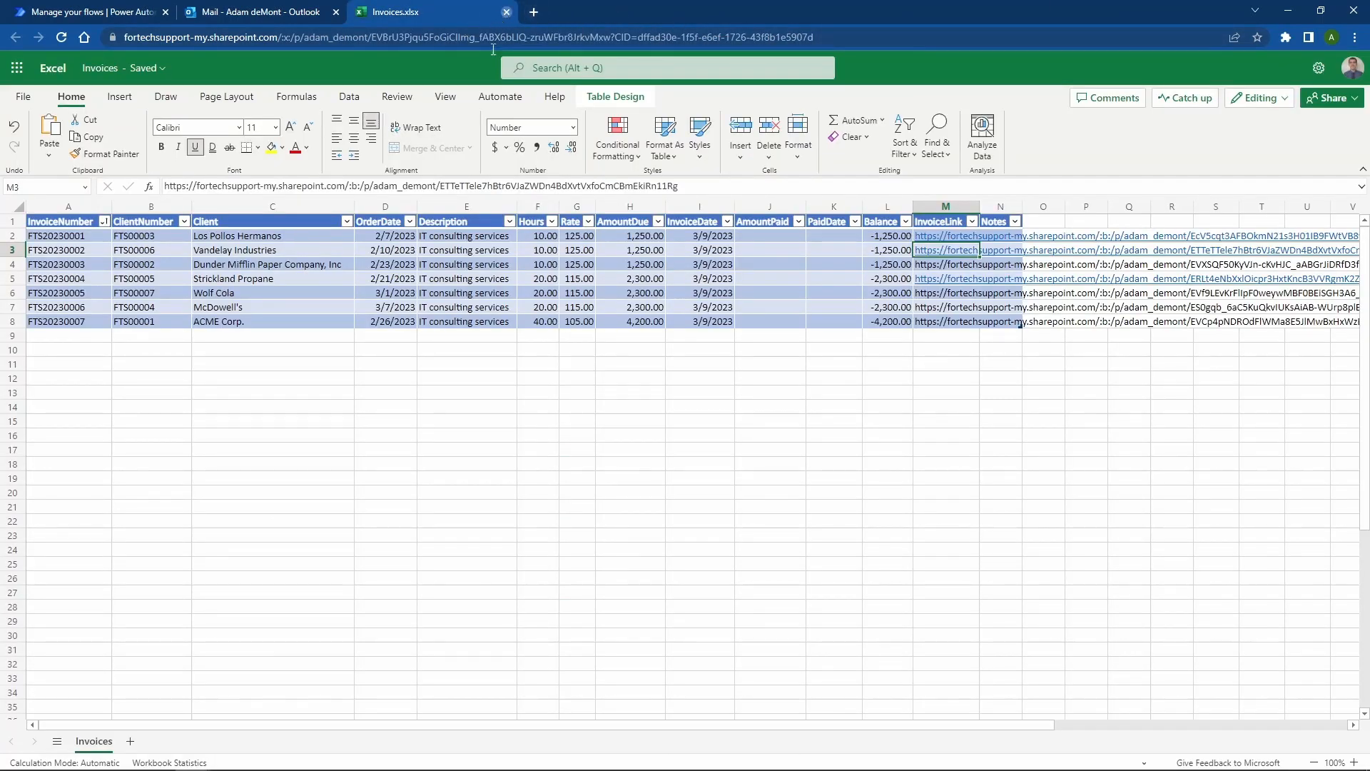
Close Invoices.xlsx and check the Vandelay Industries and Dunder Mifflin notifications in Outlook, including the link to all invoices.
click(507, 12)
click(267, 434)
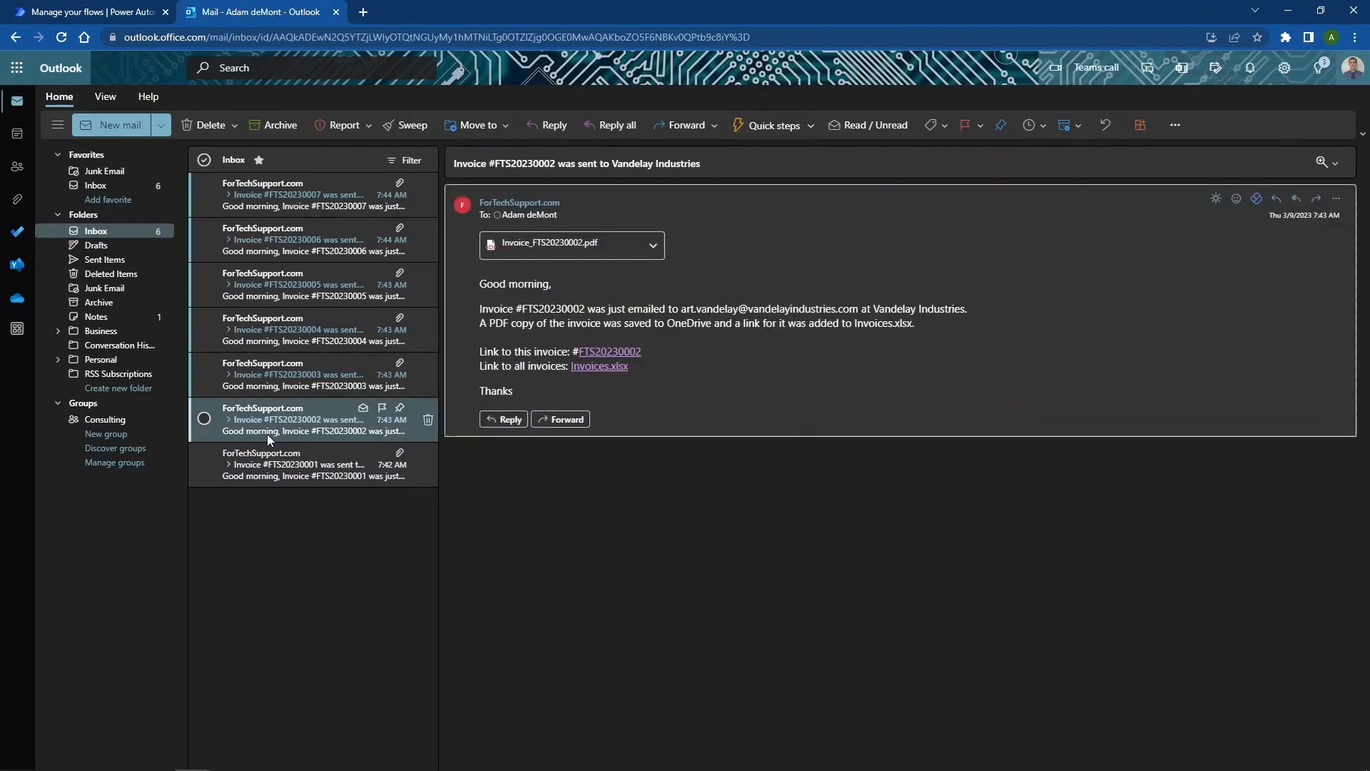
click(288, 386)
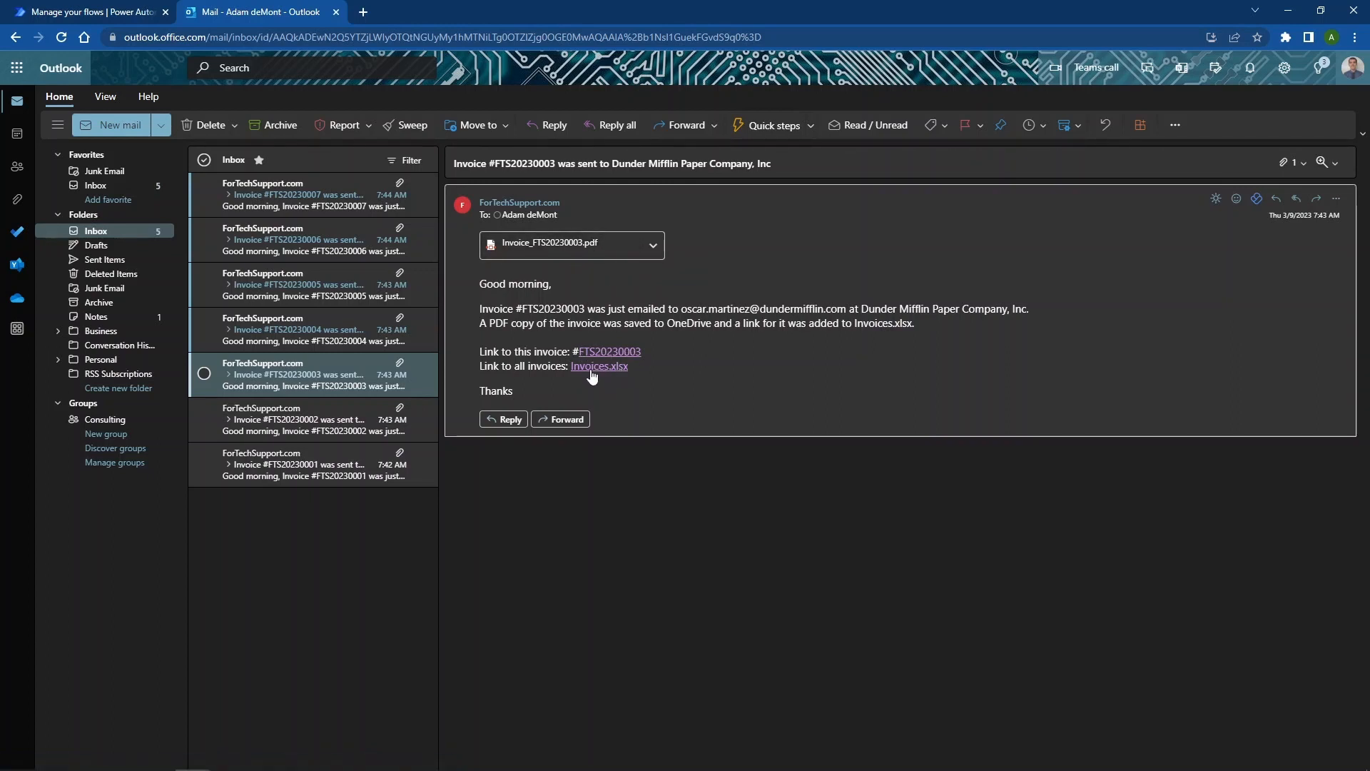
drag(636, 367, 574, 370)
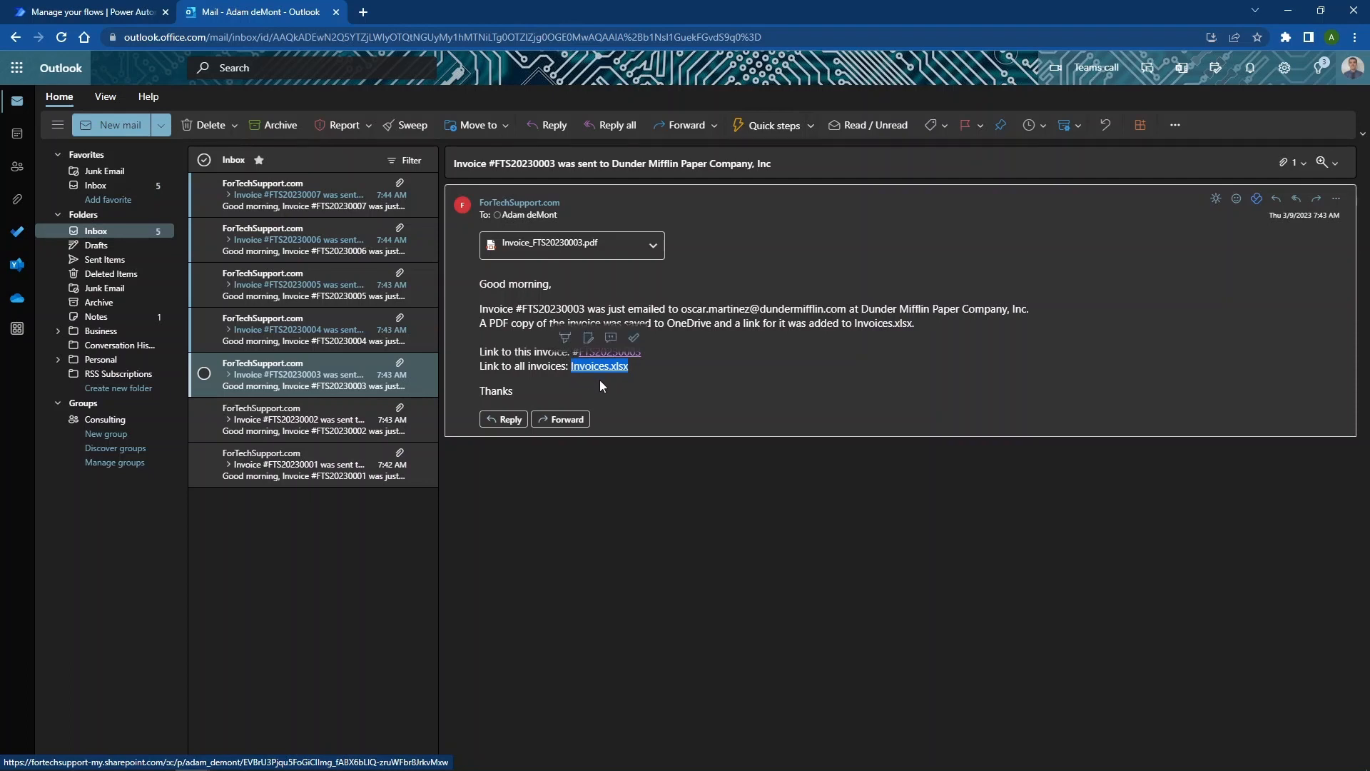
click(600, 380)
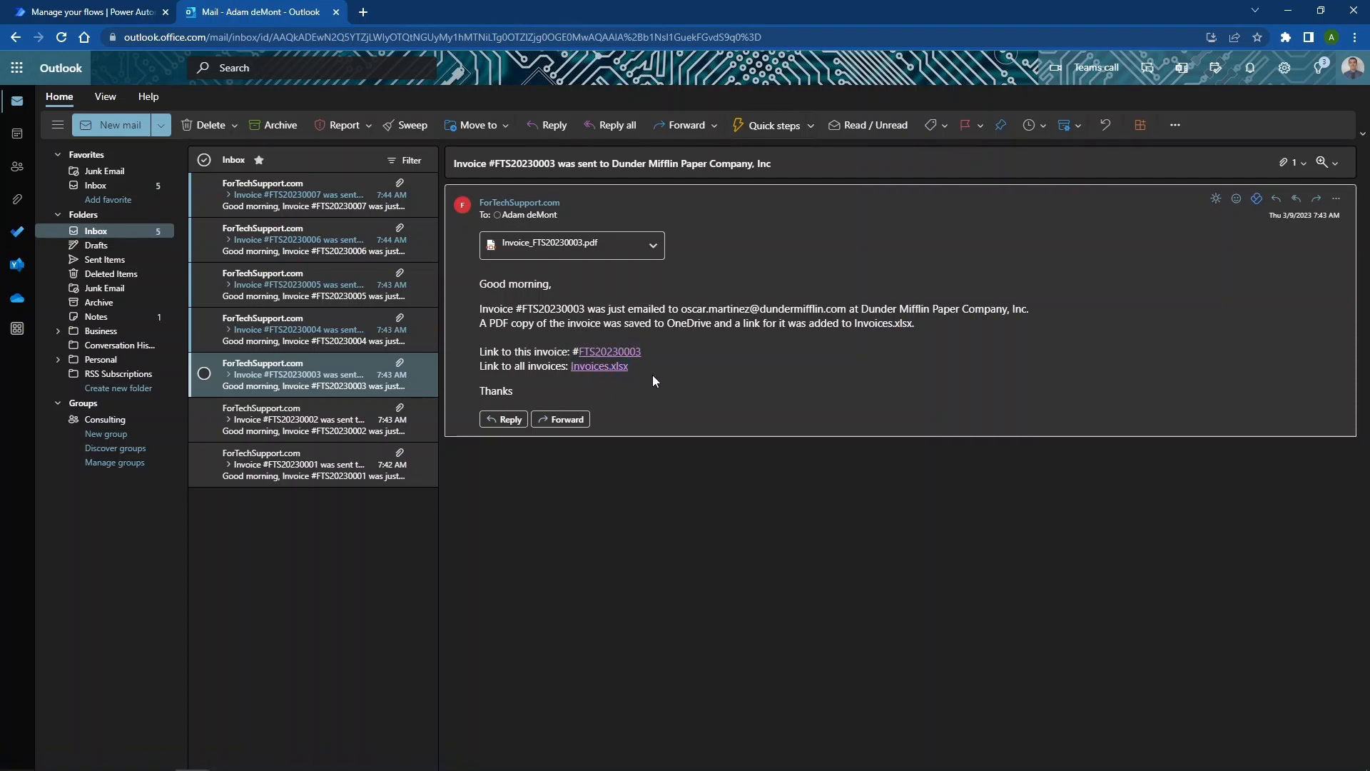
Go through the remaining invoice notifications for Strickland Propane, Wolf Cola, McDowell's and ACME Corp.
click(314, 332)
click(299, 288)
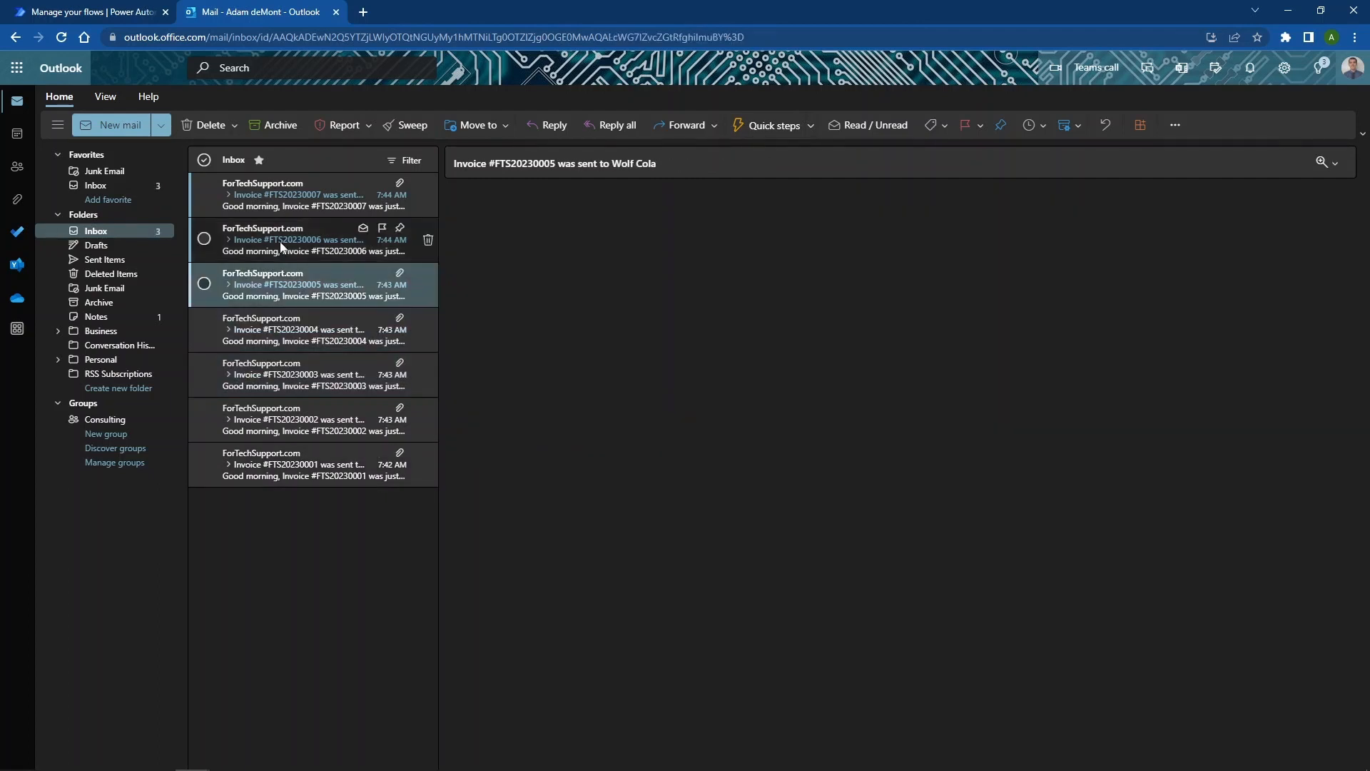
click(286, 242)
click(285, 199)
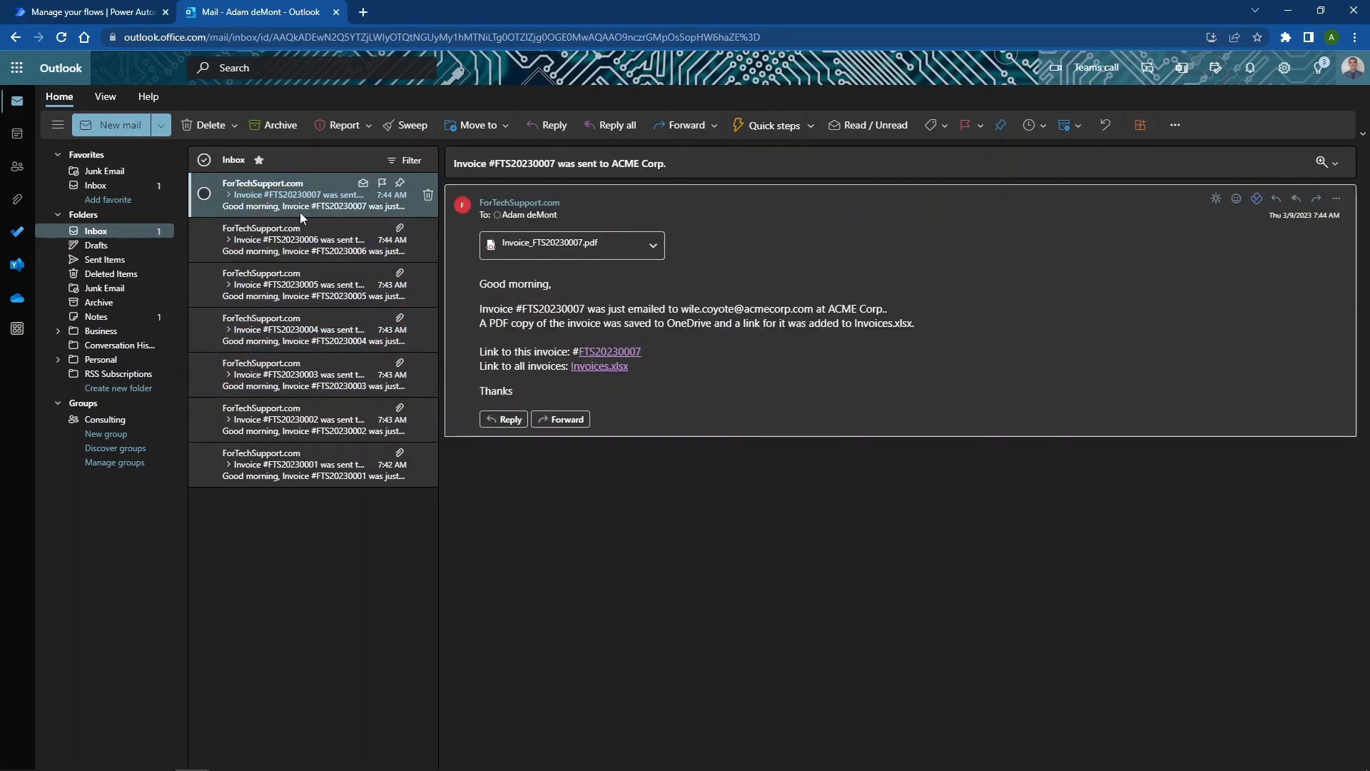
key(Down)
key(Up)
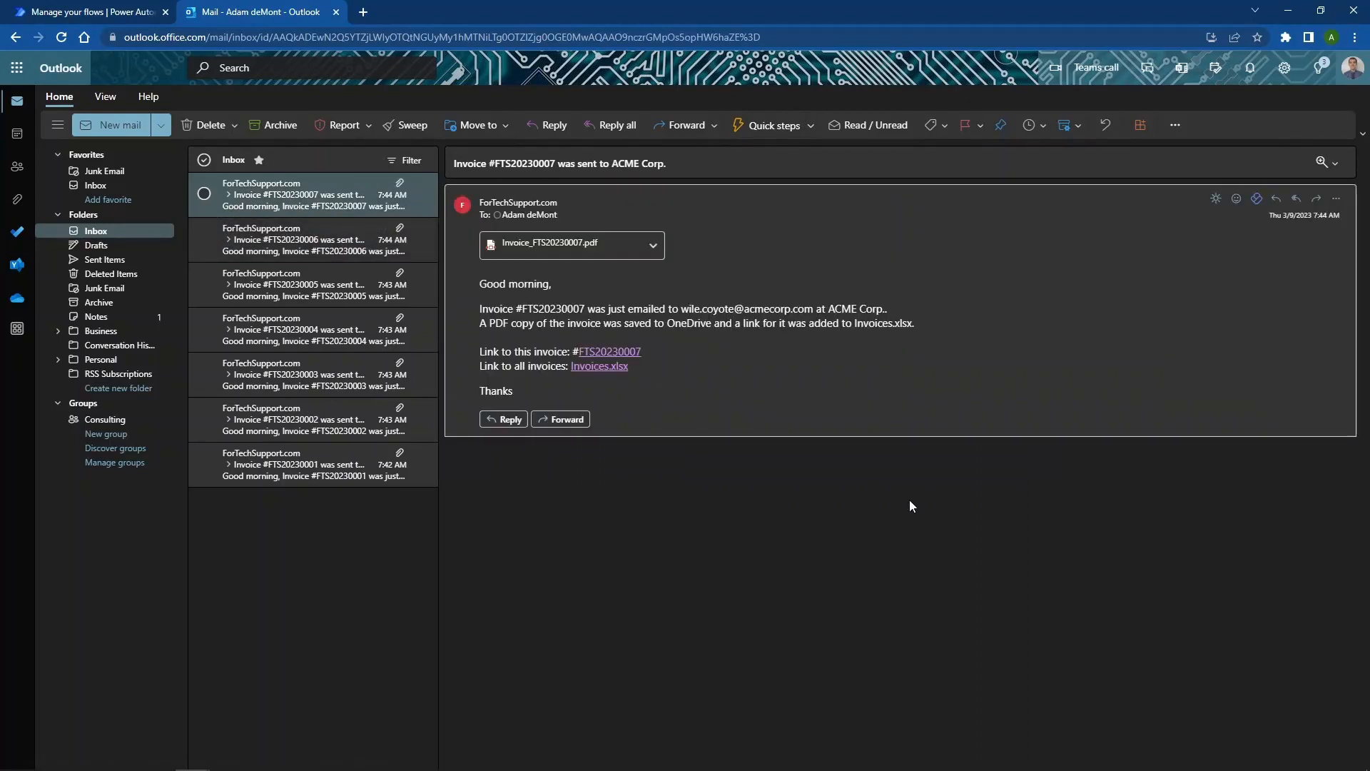